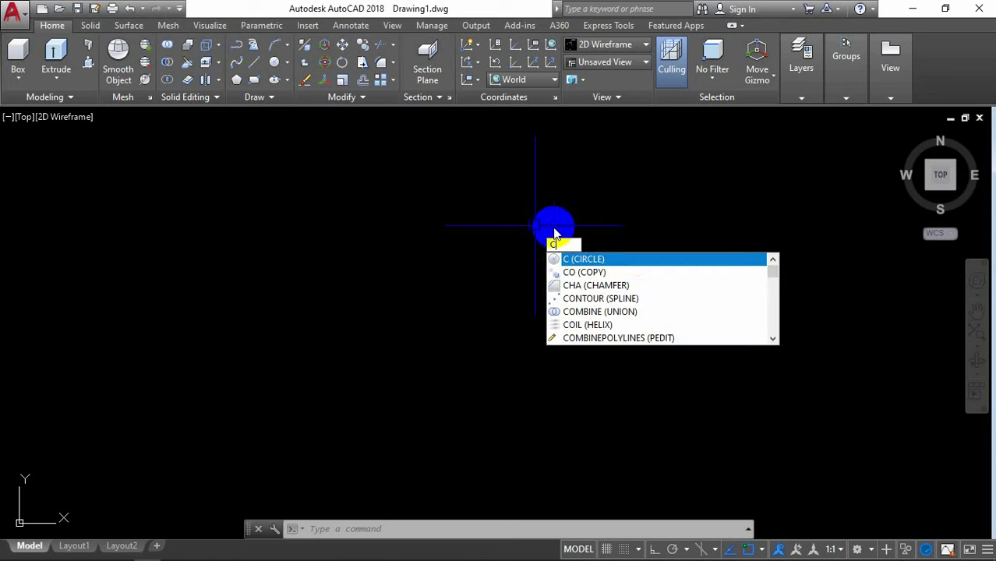
Draw a circle of diameter 7.5 with ortho mode turned on.
{"action": "left_click", "coordinate": [639, 259]}
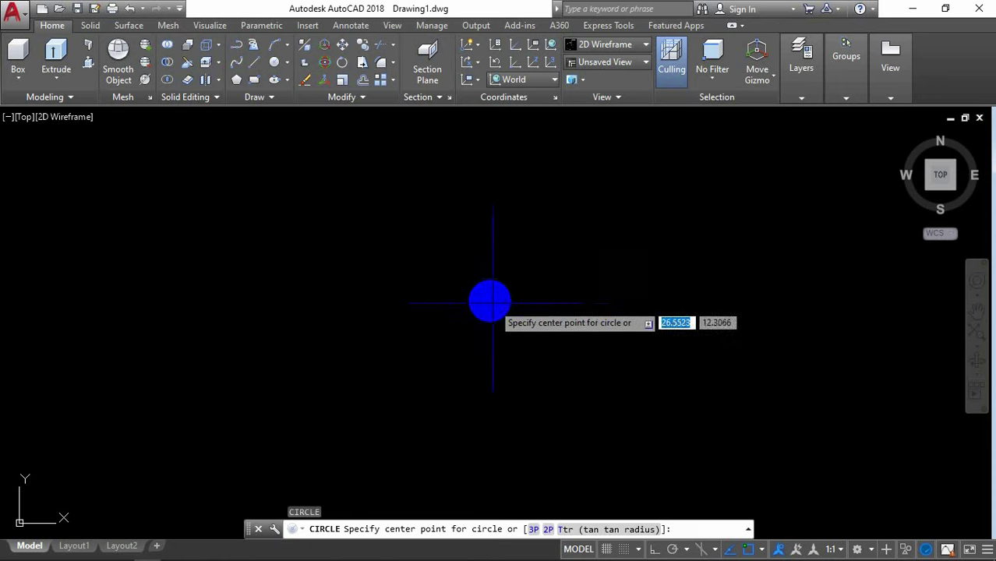
{"action": "left_click", "coordinate": [466, 292]}
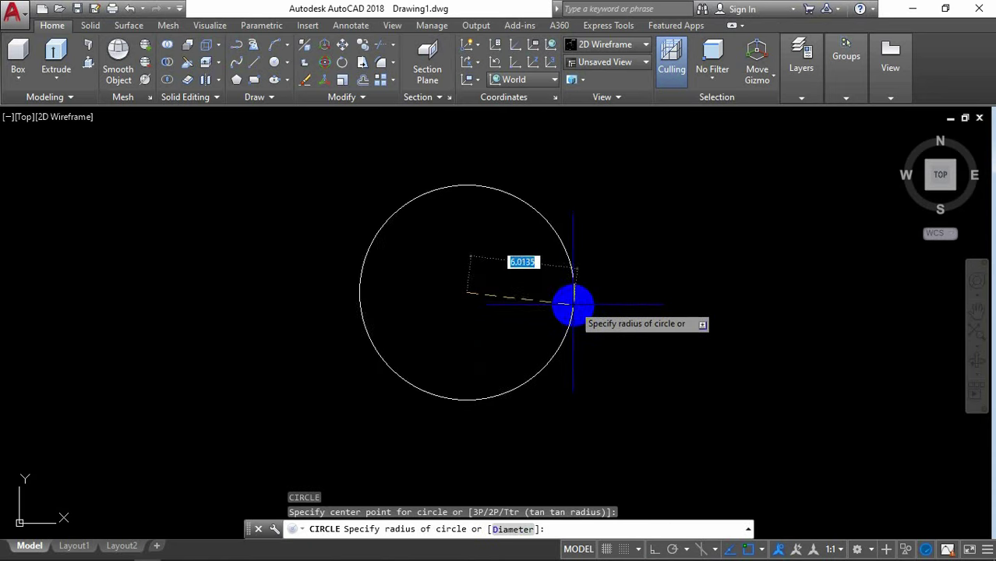
{"action": "key", "text": "F8"}
{"action": "type", "text": "d"}
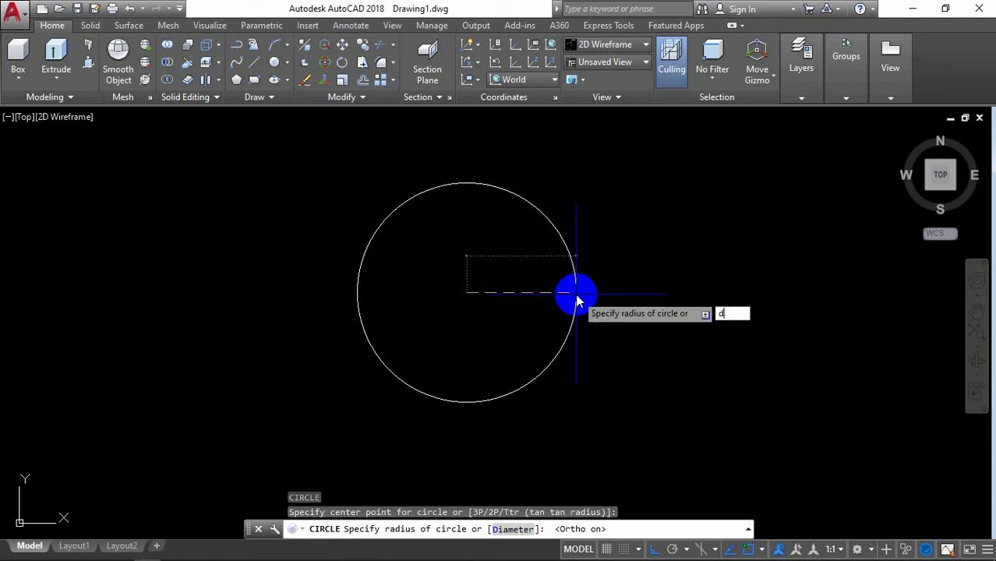
{"action": "key", "text": "Return"}
{"action": "type", "text": "7.5"}
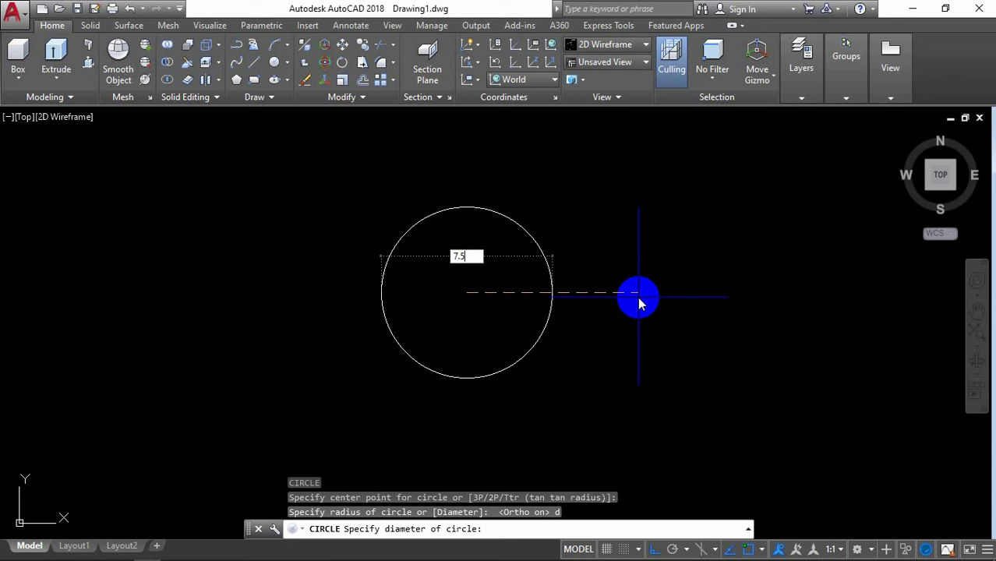
{"action": "key", "text": "Return"}
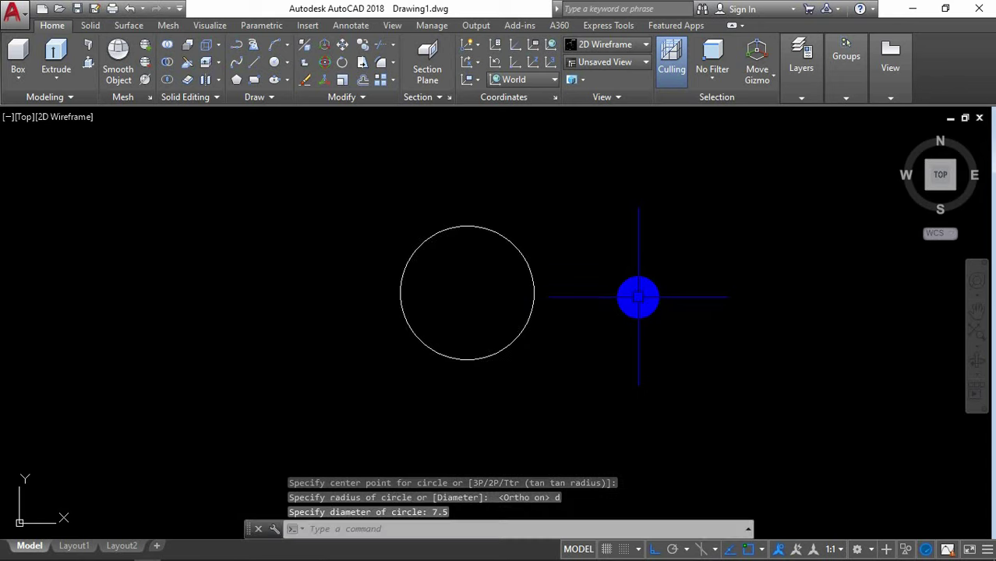
Add a concentric 4-diameter circle at the same centre and switch to the SW isometric view.
{"action": "right_click", "coordinate": [608, 201]}
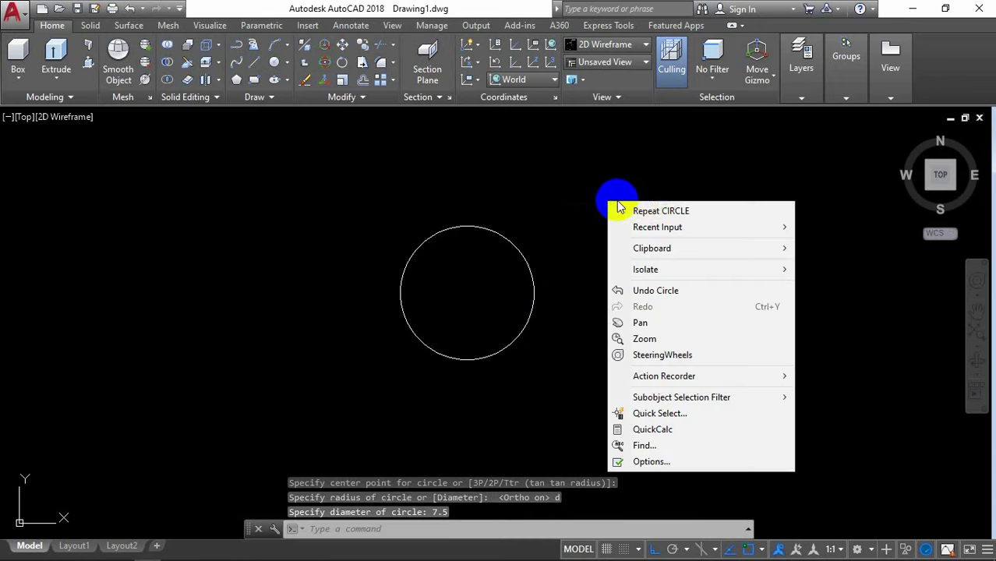
{"action": "left_click", "coordinate": [670, 210]}
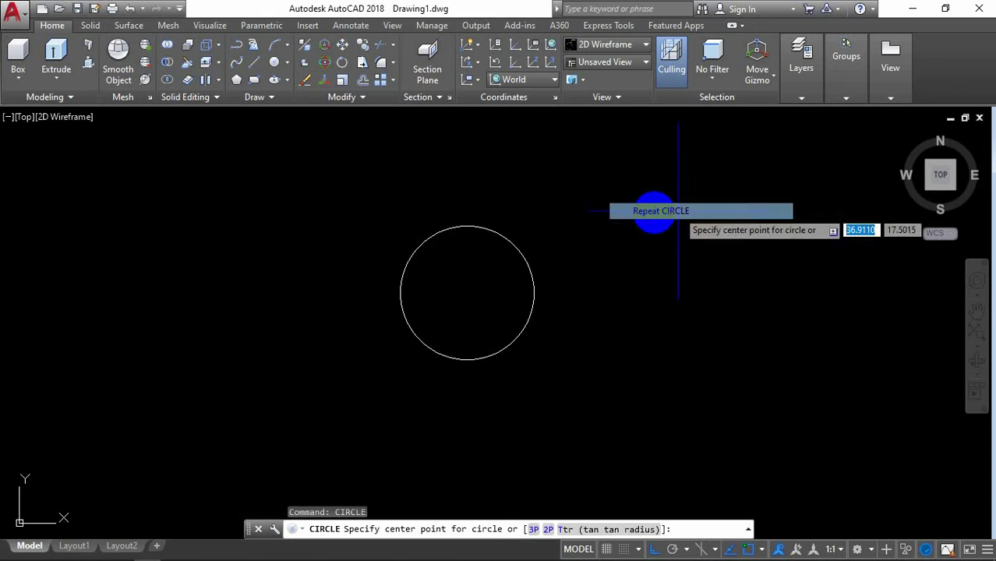
{"action": "left_click", "coordinate": [467, 293]}
{"action": "type", "text": "d"}
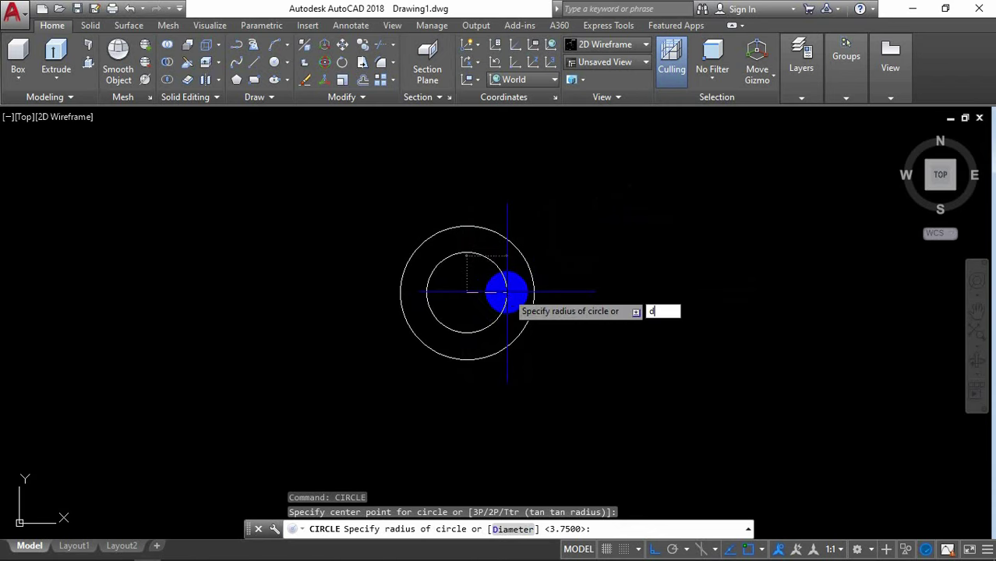
{"action": "key", "text": "Return"}
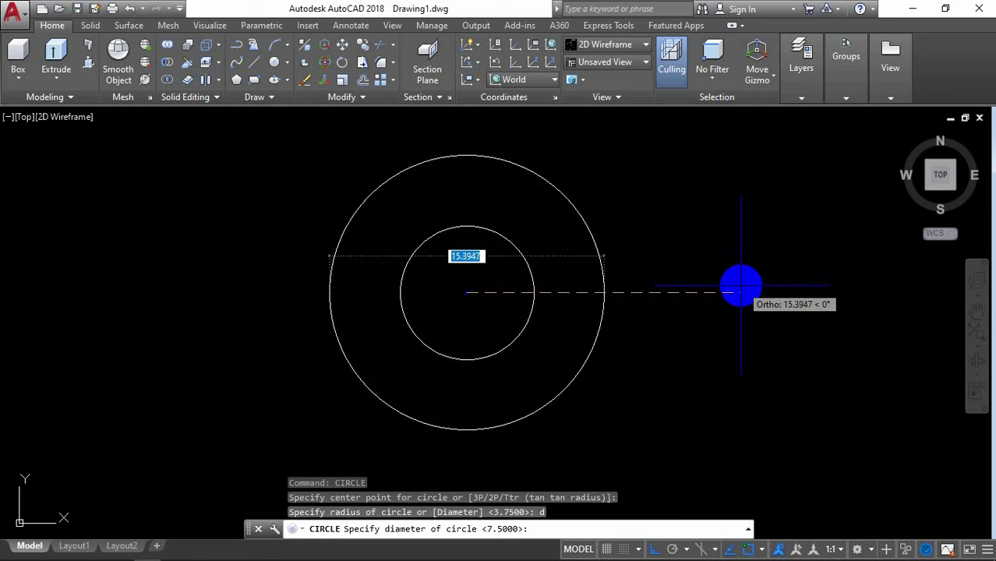
{"action": "type", "text": "4"}
{"action": "key", "text": "Return"}
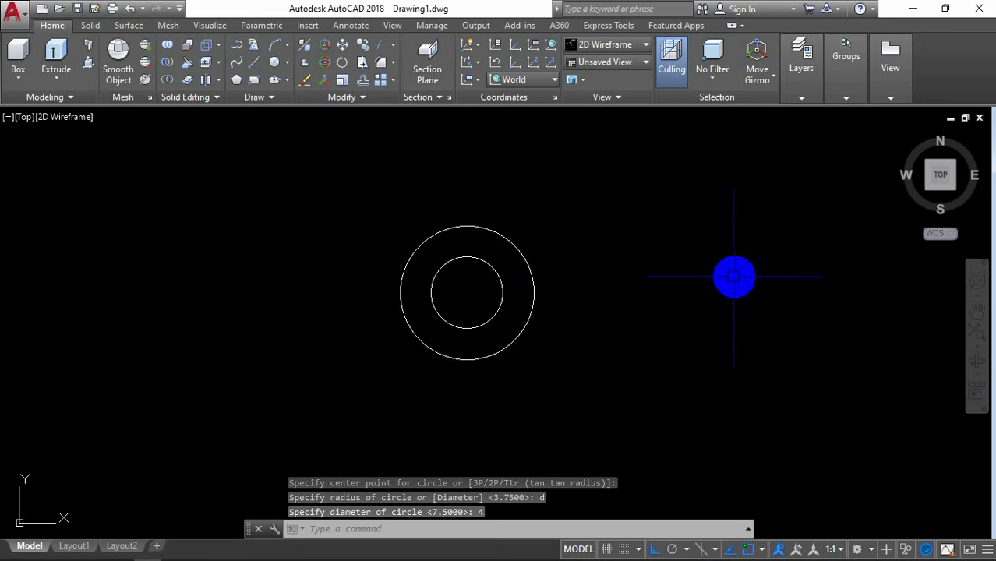
{"action": "mouse_move", "coordinate": [940, 174]}
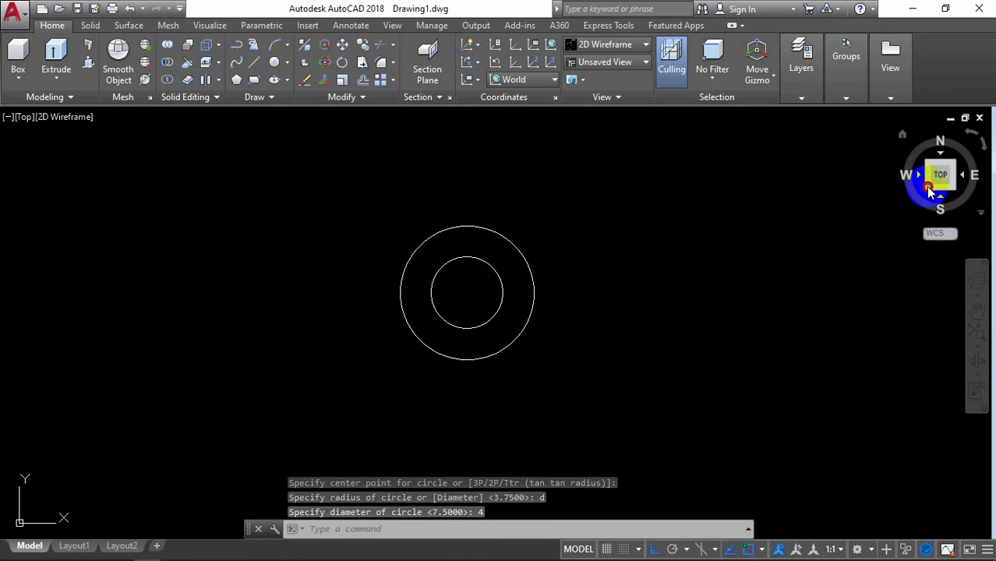
{"action": "left_click", "coordinate": [927, 190]}
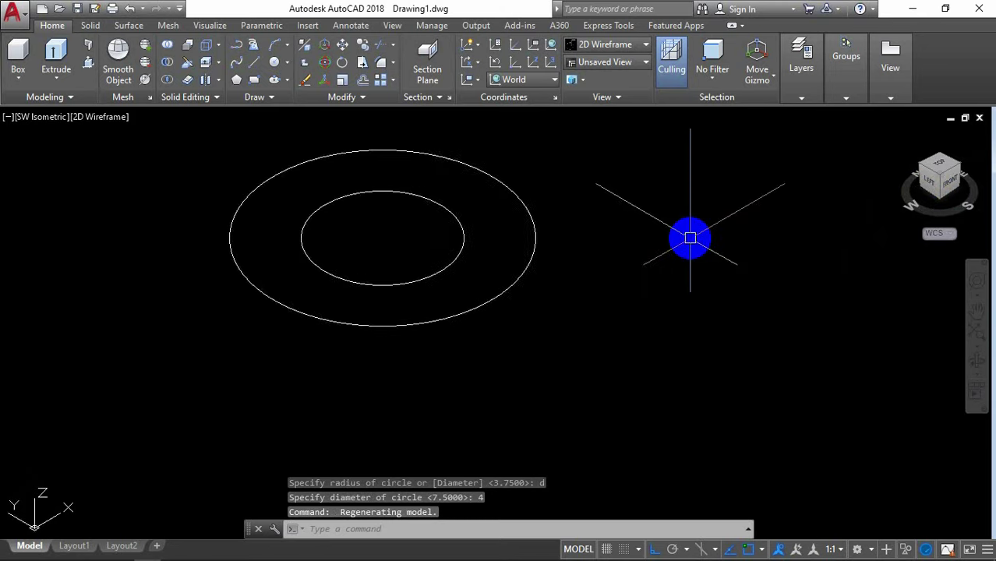
Move the inner 4-diameter circle 3 units down.
{"action": "scroll", "coordinate": [693, 236], "scroll_direction": "down", "scroll_amount": 3}
{"action": "scroll", "coordinate": [706, 247], "scroll_direction": "up", "scroll_amount": 1}
{"action": "scroll", "coordinate": [702, 251], "scroll_direction": "up", "scroll_amount": 1}
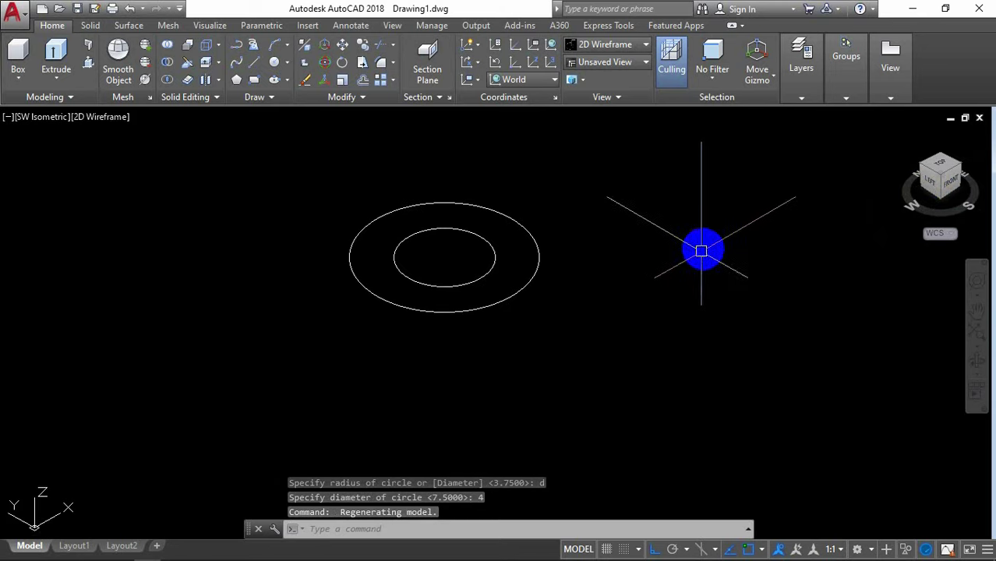
{"action": "type", "text": "m"}
{"action": "key", "text": "Return"}
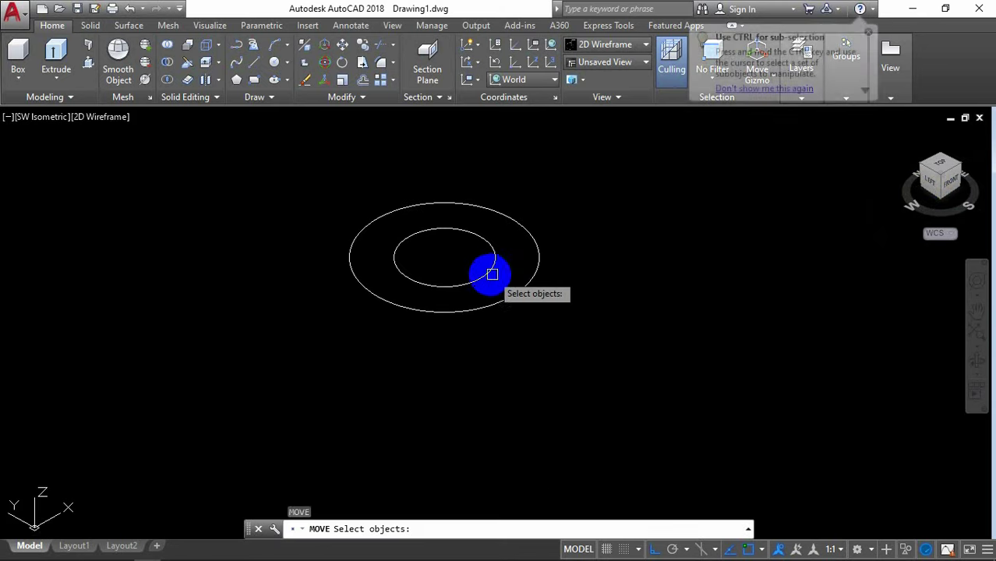
{"action": "left_click", "coordinate": [492, 274]}
{"action": "key", "text": "Return"}
{"action": "left_click", "coordinate": [665, 234]}
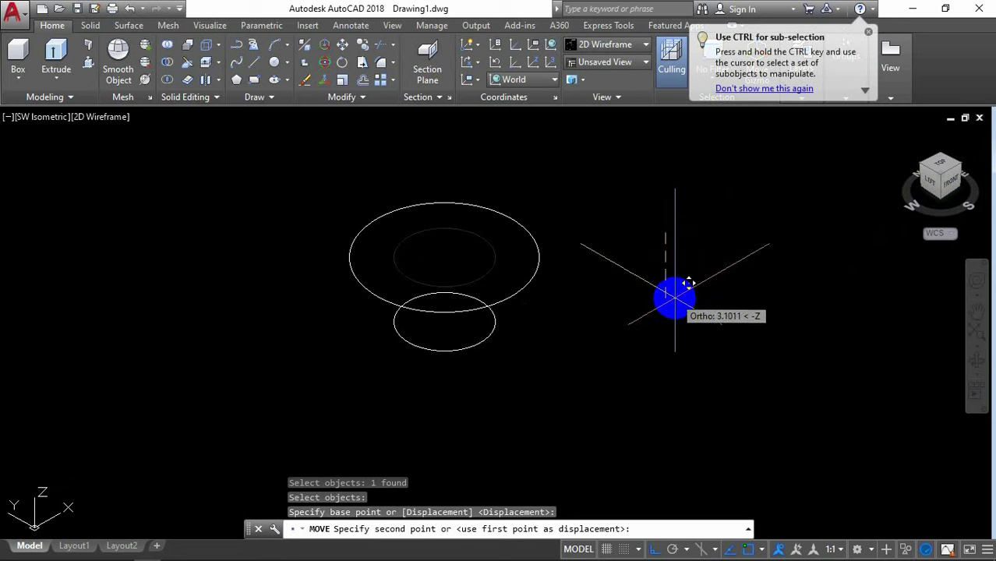
{"action": "type", "text": "3"}
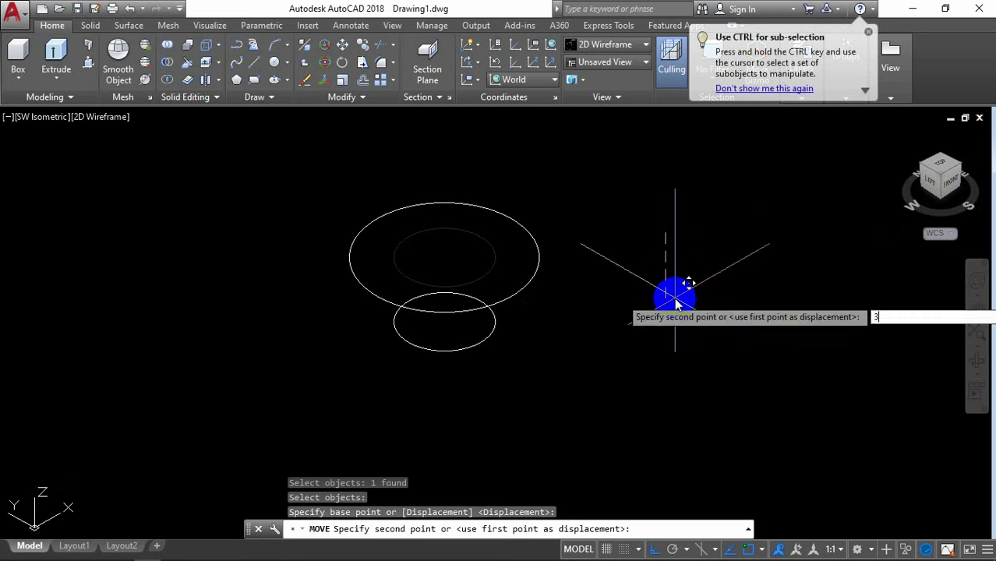
{"action": "key", "text": "Return"}
{"action": "type", "text": "LO"}
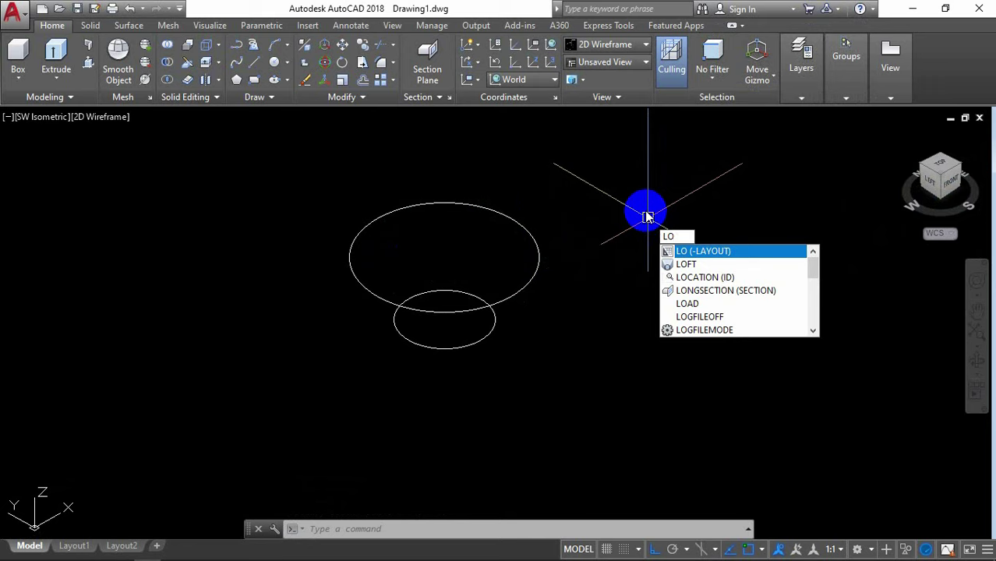
Loft the larger and smaller circles into a solid tapered cone.
{"action": "type", "text": "f"}
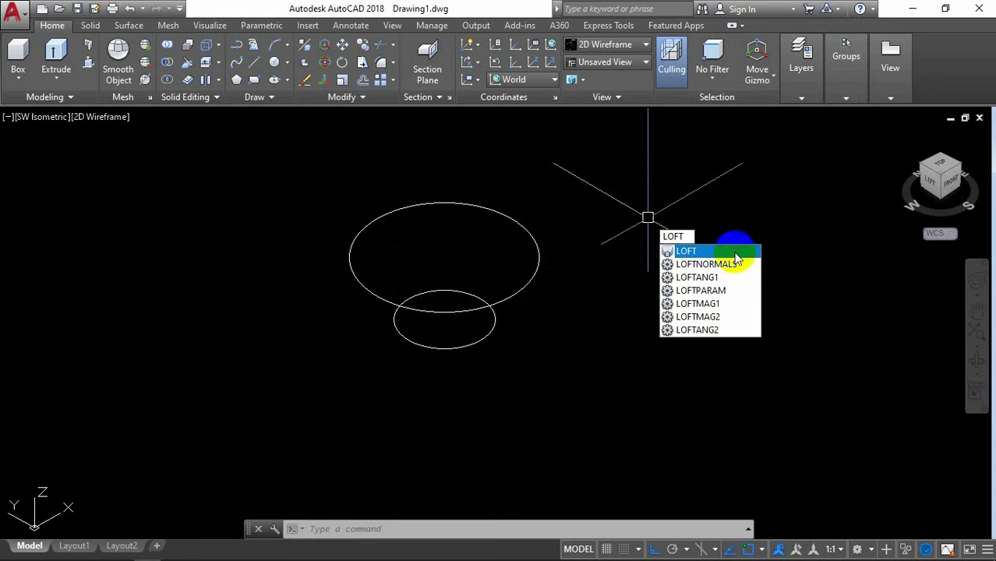
{"action": "left_click", "coordinate": [740, 250]}
{"action": "left_click", "coordinate": [519, 290]}
{"action": "left_click", "coordinate": [481, 338]}
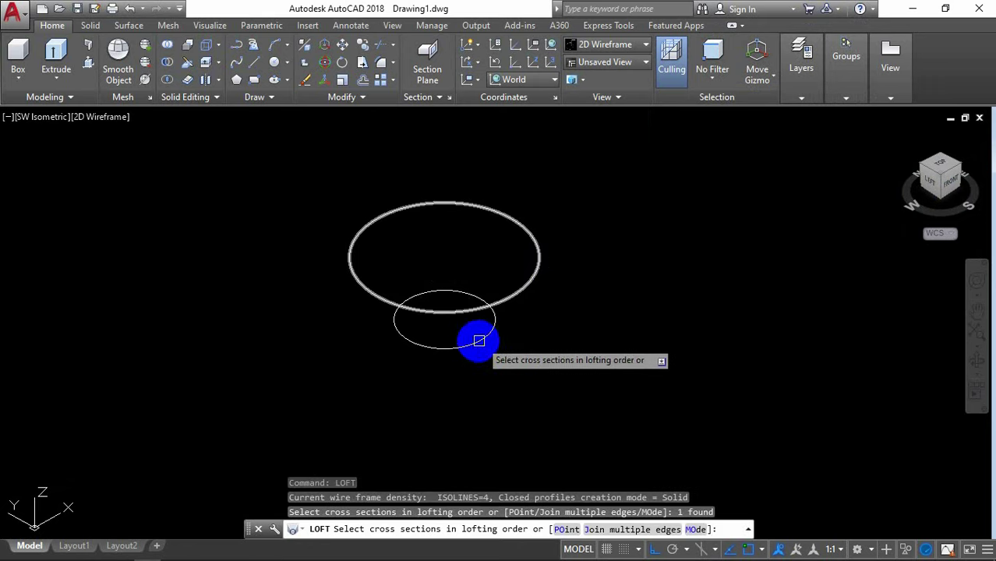
{"action": "right_click", "coordinate": [641, 278]}
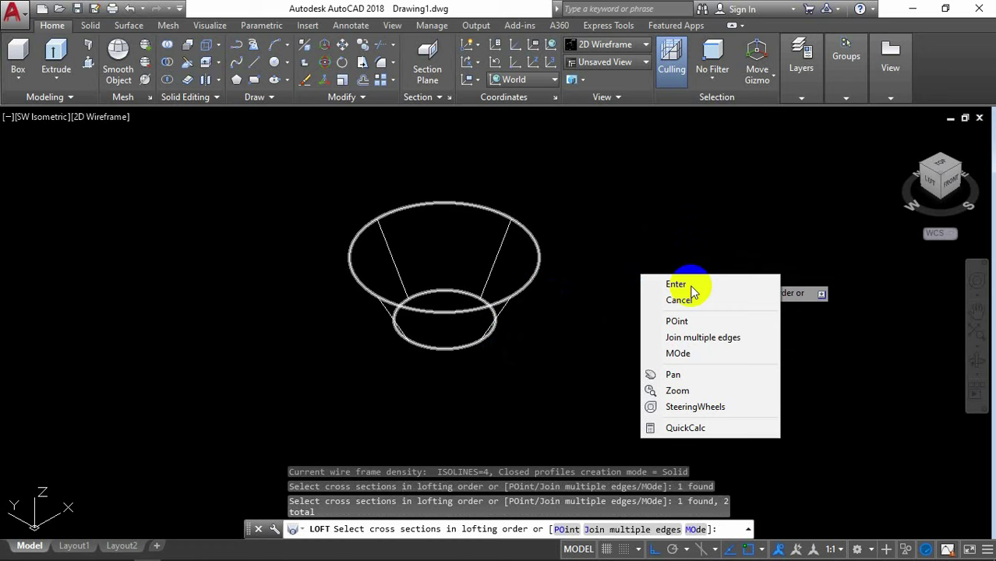
{"action": "left_click", "coordinate": [705, 355]}
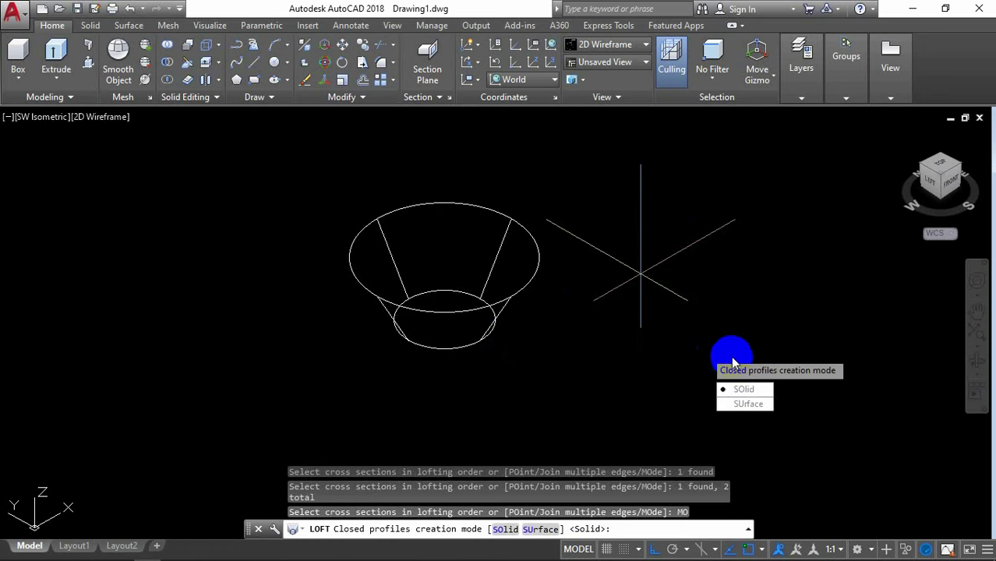
{"action": "left_click", "coordinate": [740, 389]}
{"action": "right_click", "coordinate": [672, 282]}
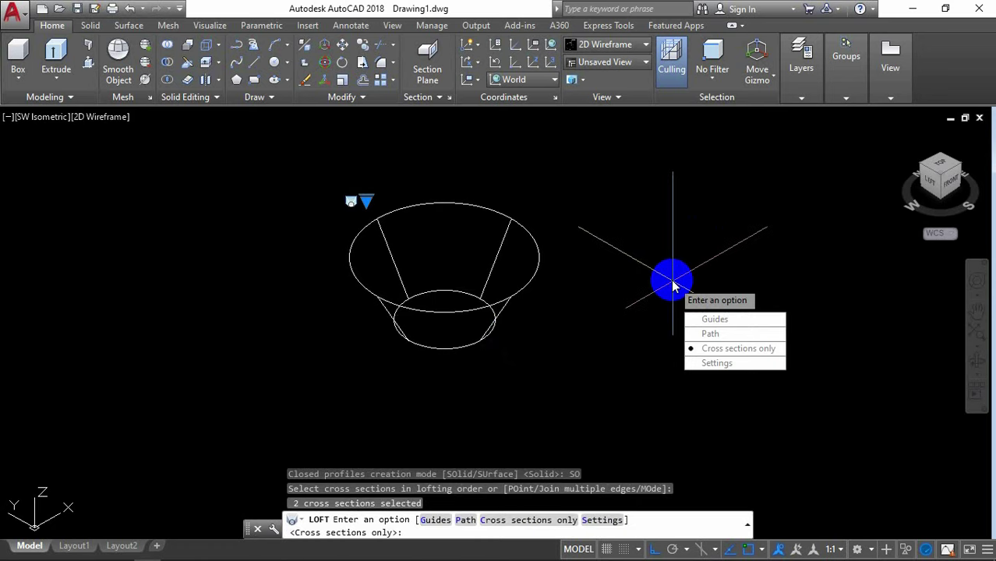
{"action": "left_click", "coordinate": [117, 116]}
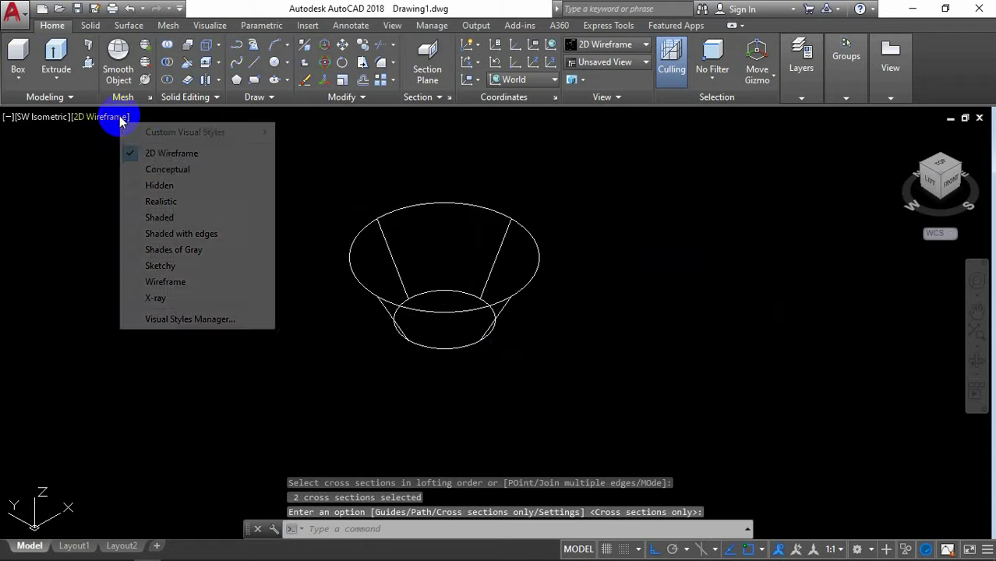
Preview the cone in Shaded style, then return it to 2D Wireframe.
{"action": "left_click", "coordinate": [187, 217]}
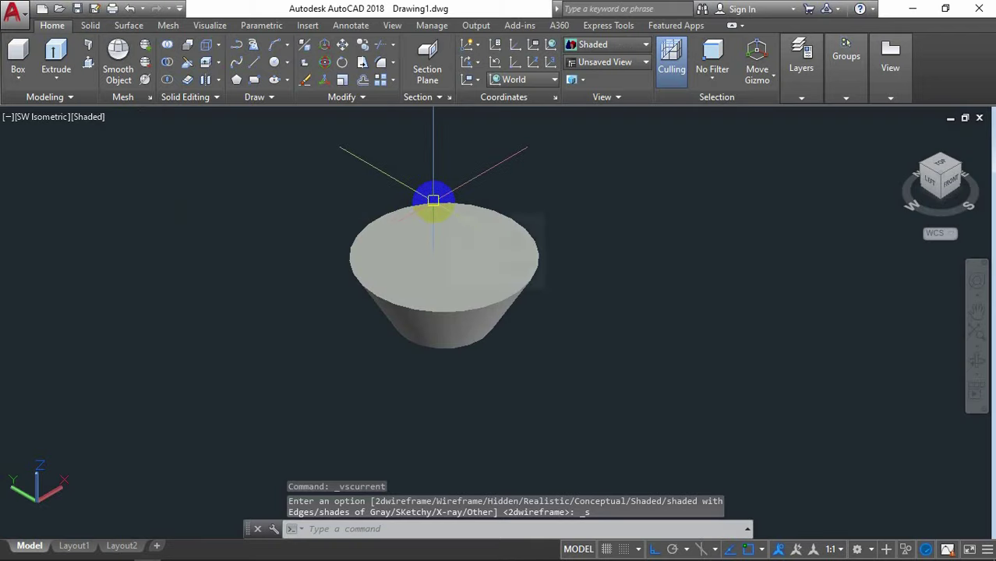
{"action": "scroll", "coordinate": [458, 218], "scroll_direction": "up", "scroll_amount": 2}
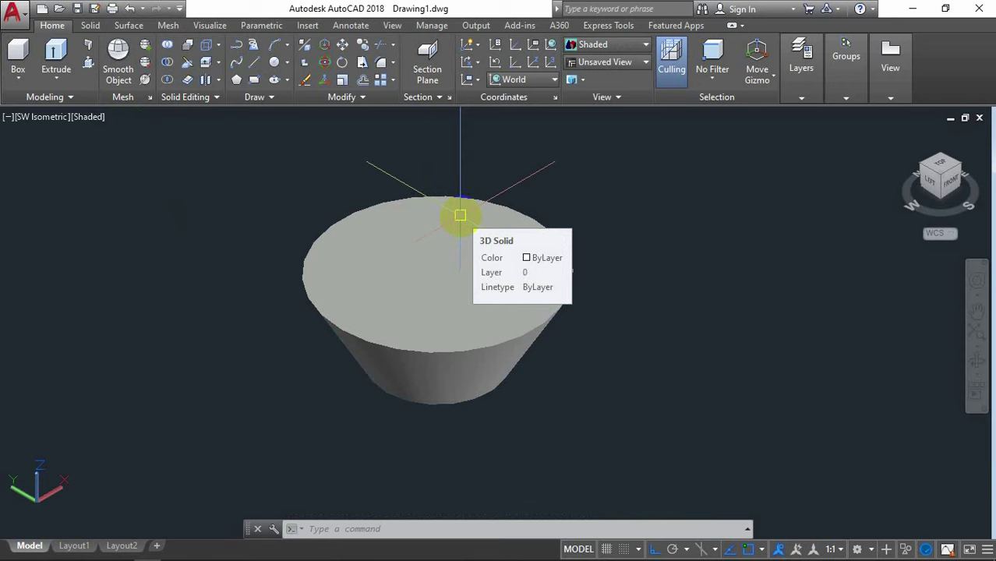
{"action": "middle_click_drag", "start_coordinate": [460, 216], "coordinate": [481, 224]}
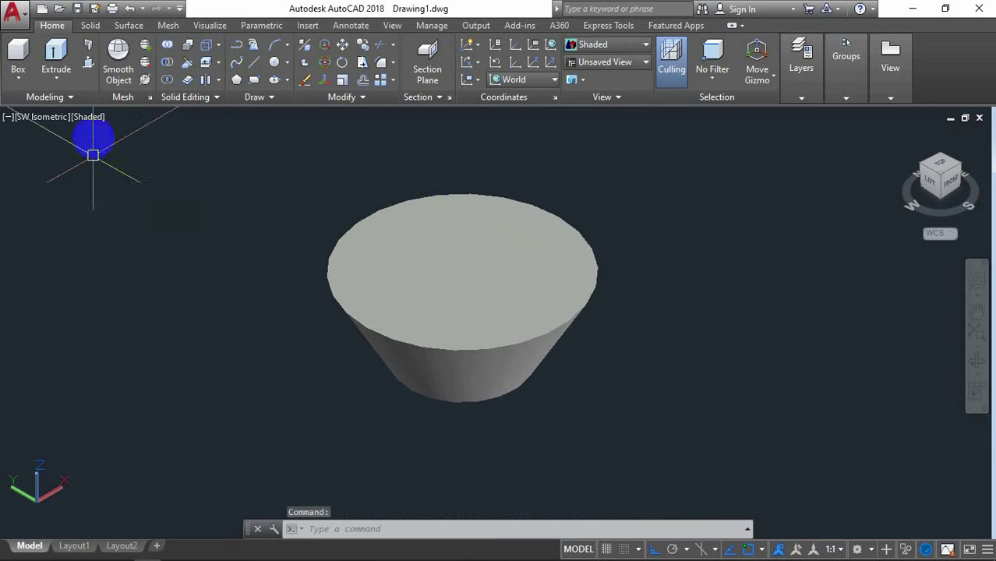
{"action": "left_click", "coordinate": [93, 116]}
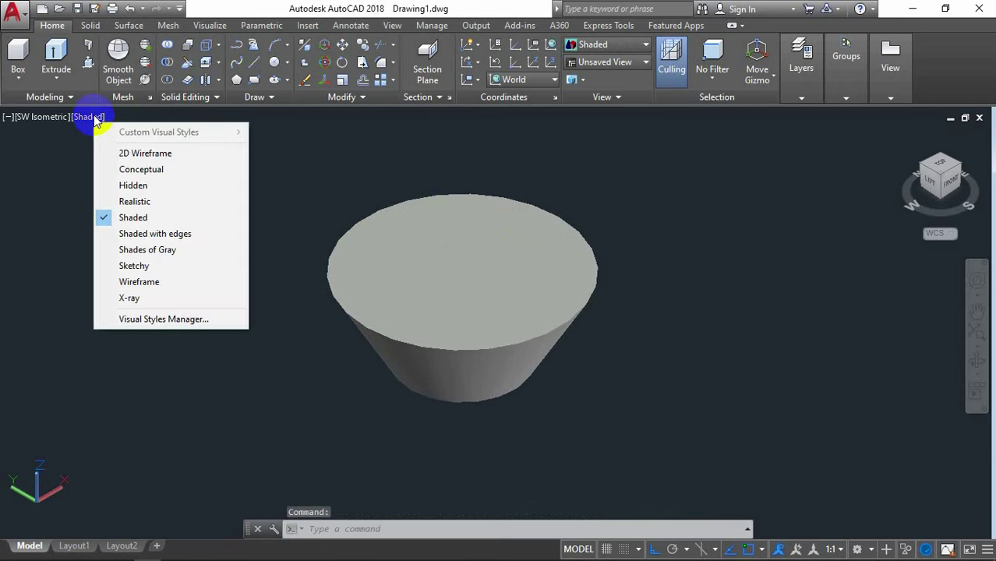
{"action": "left_click", "coordinate": [142, 154]}
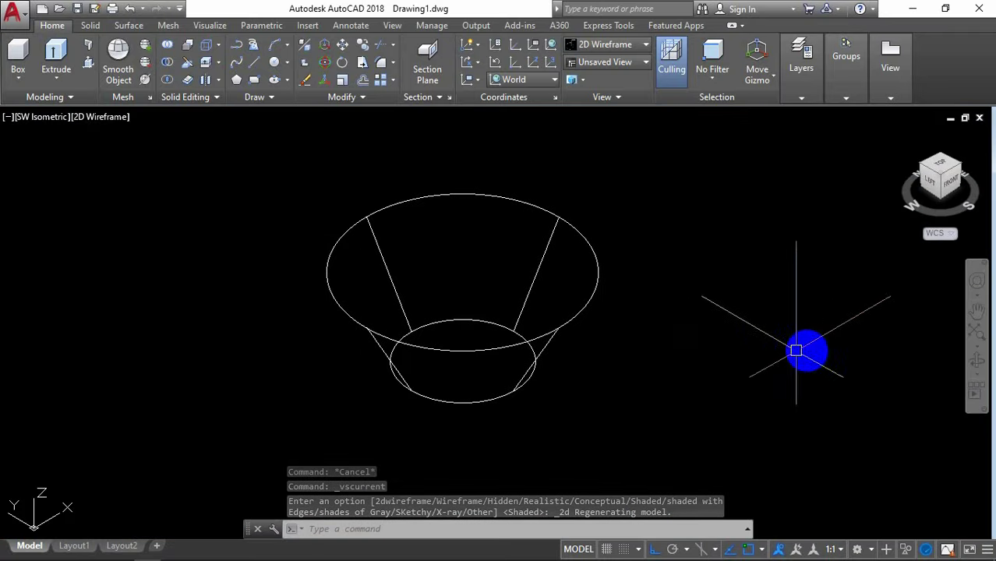
Orbit to a lower, flatter view of the funnel and recentre it on screen.
{"action": "left_click", "coordinate": [976, 360]}
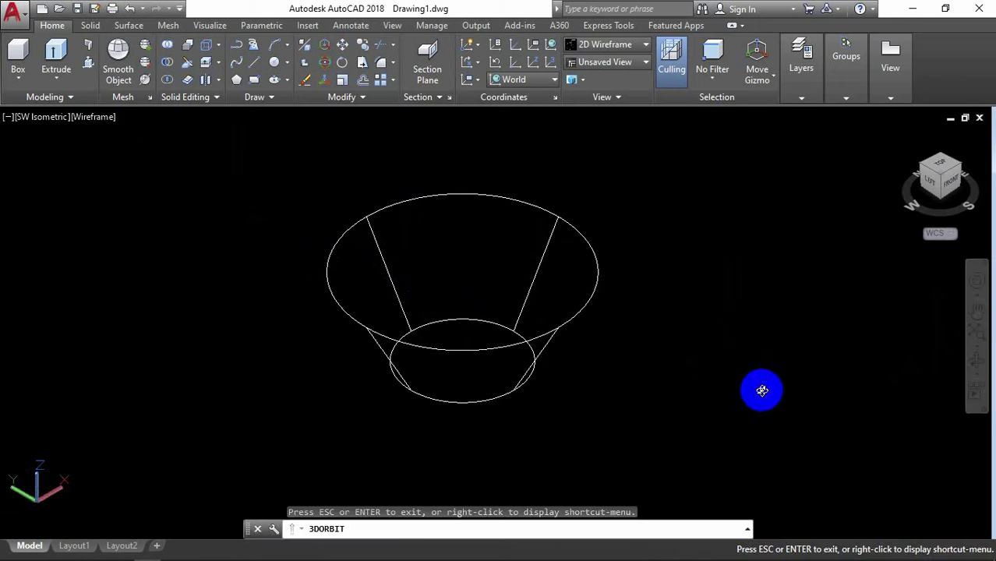
{"action": "mouse_move", "coordinate": [762, 389]}
{"action": "left_mouse_down"}
{"action": "mouse_move", "coordinate": [730, 368]}
{"action": "mouse_move", "coordinate": [714, 374]}
{"action": "mouse_move", "coordinate": [716, 365]}
{"action": "left_mouse_up"}
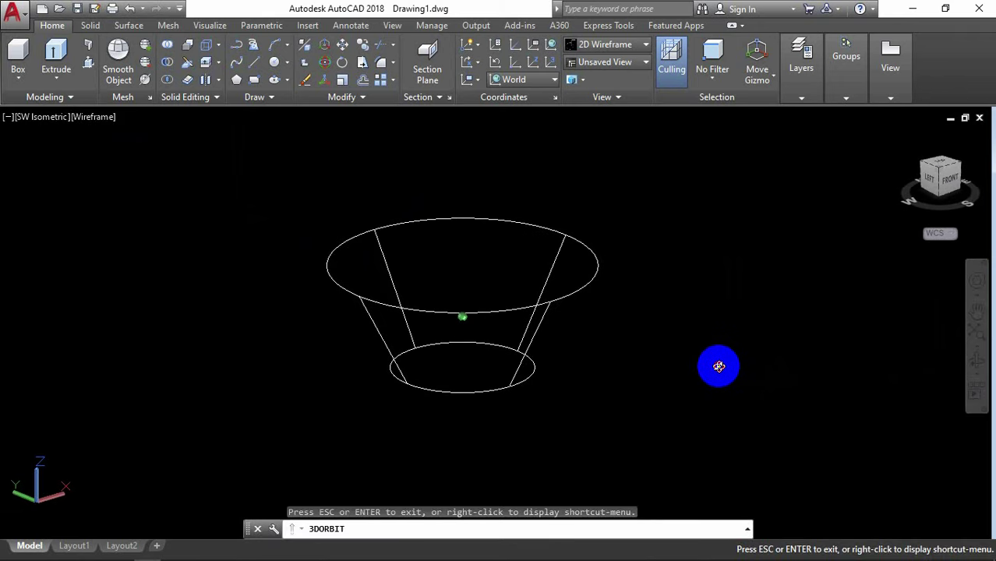
{"action": "right_click", "coordinate": [662, 186]}
{"action": "left_click", "coordinate": [690, 190]}
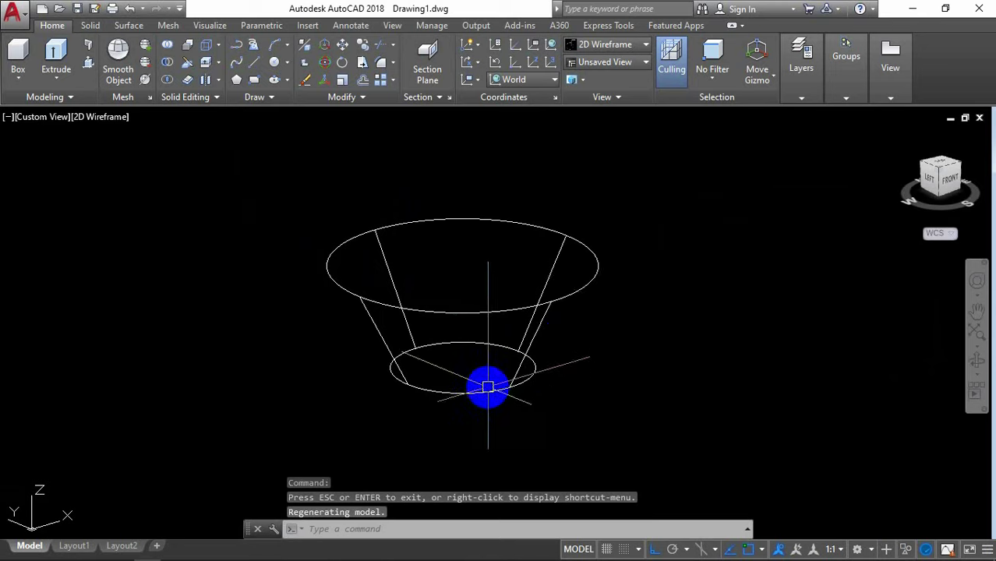
{"action": "scroll", "coordinate": [488, 387], "scroll_direction": "up", "scroll_amount": 2}
{"action": "scroll", "coordinate": [567, 407], "scroll_direction": "up", "scroll_amount": 2}
{"action": "middle_click_drag", "start_coordinate": [569, 405], "coordinate": [667, 373]}
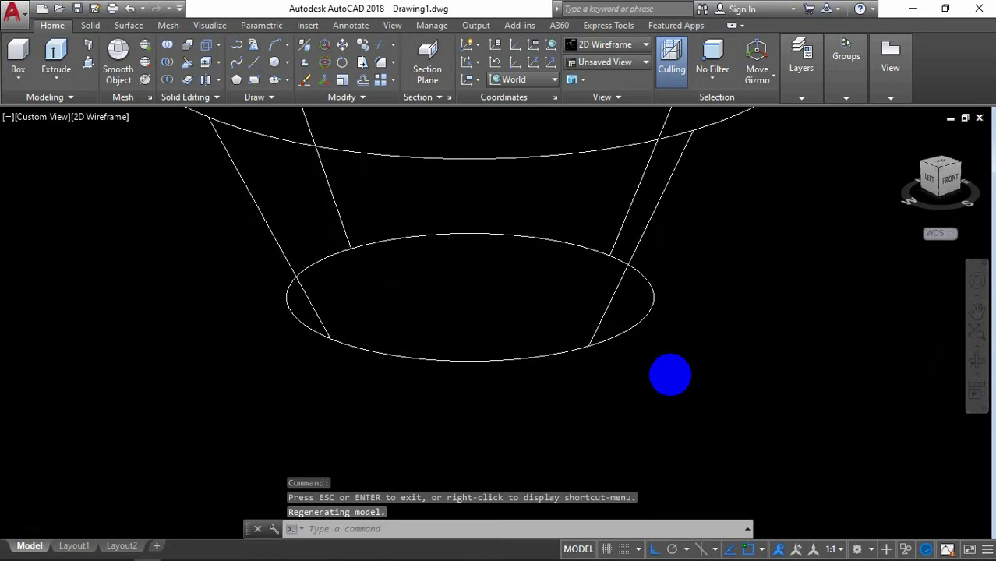
{"action": "scroll", "coordinate": [721, 352], "scroll_direction": "down", "scroll_amount": 2}
Draw a 3-diameter circle centred at the funnel's narrow base.
{"action": "middle_click_drag", "start_coordinate": [721, 352], "coordinate": [660, 360]}
{"action": "type", "text": "c"}
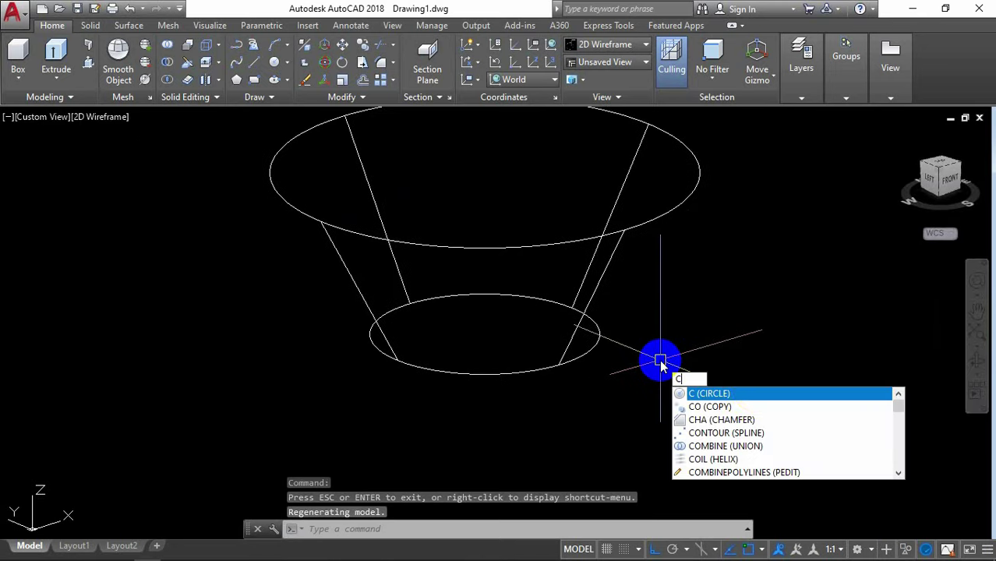
{"action": "left_click", "coordinate": [756, 397]}
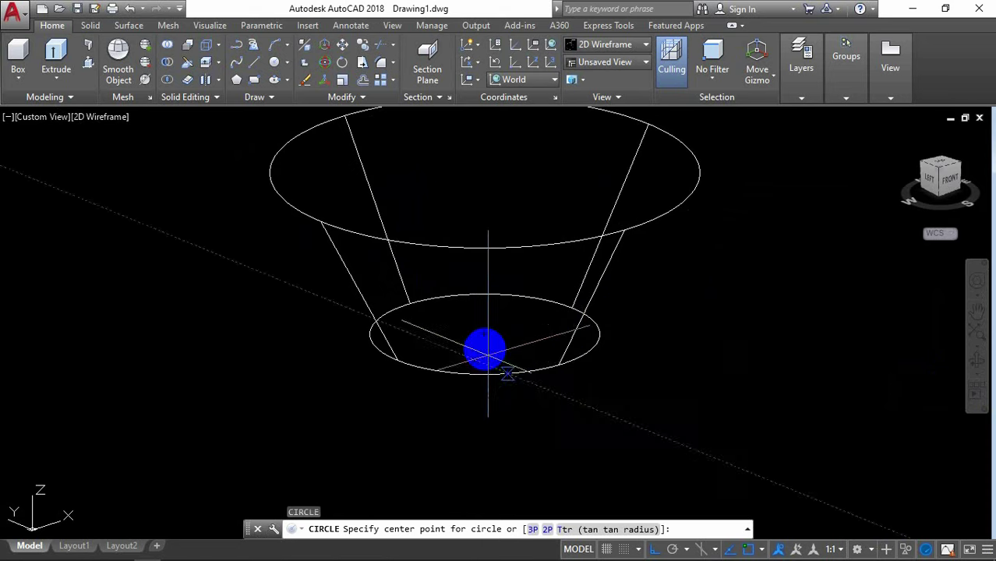
{"action": "left_click", "coordinate": [488, 337]}
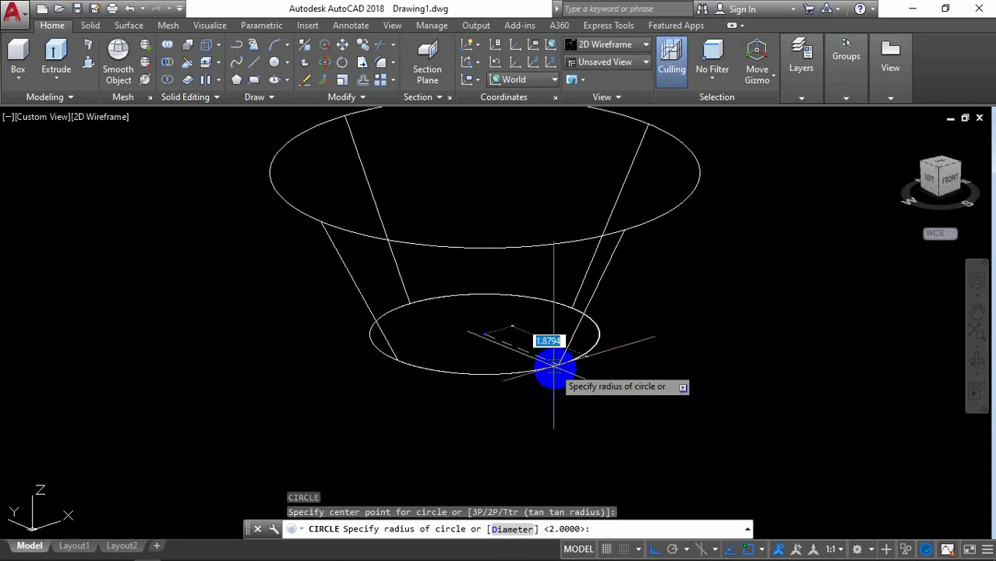
{"action": "type", "text": "d"}
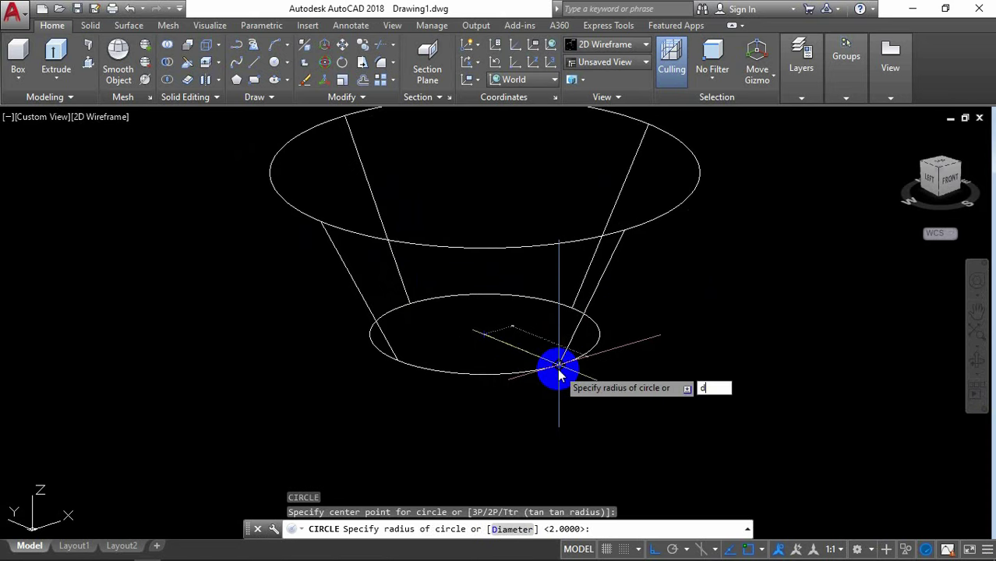
{"action": "key", "text": "Return"}
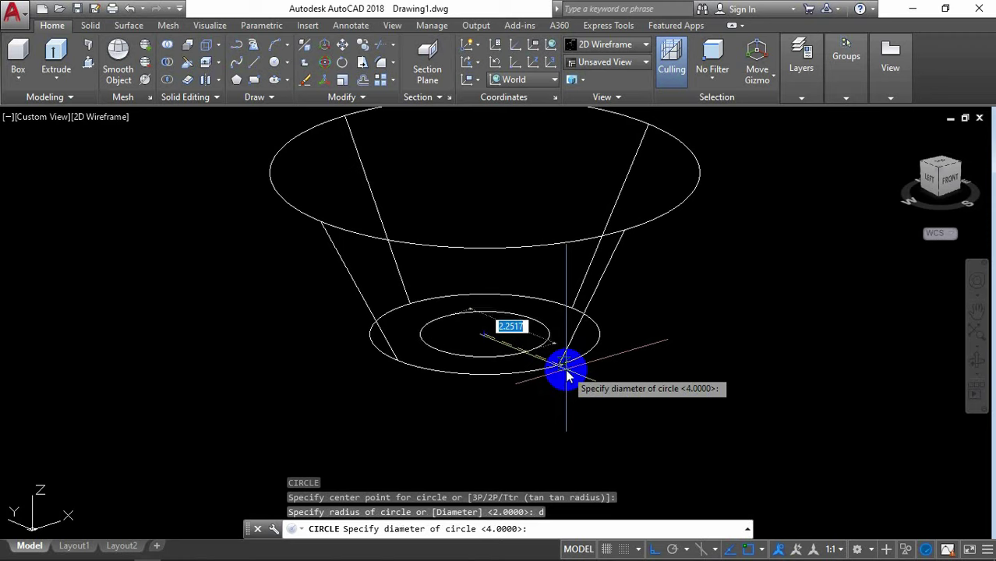
{"action": "key", "text": "Return"}
Extrude the 3-diameter circle 47 units into a cylindrical column.
{"action": "scroll", "coordinate": [695, 361], "scroll_direction": "down", "scroll_amount": 2}
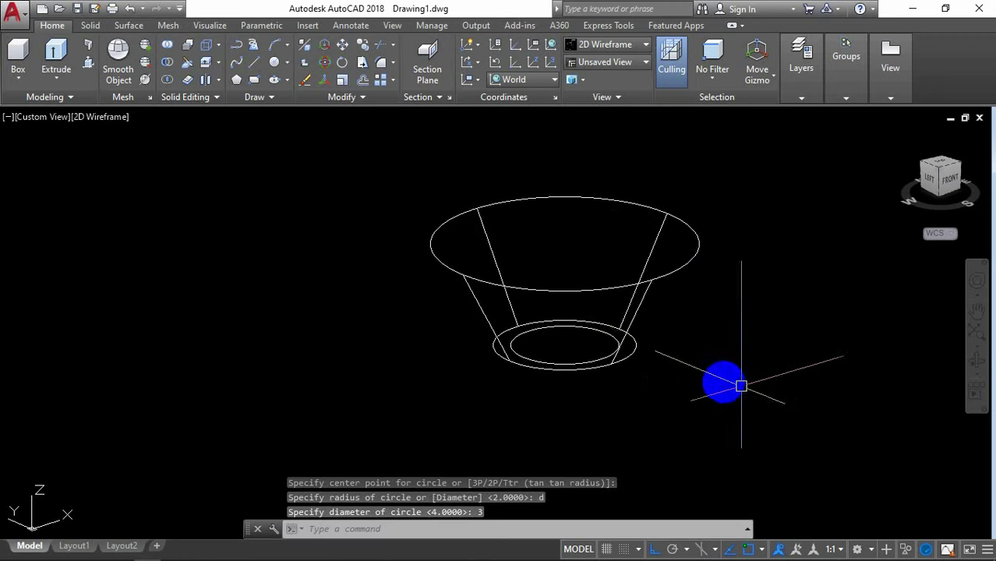
{"action": "middle_click_drag", "start_coordinate": [738, 383], "coordinate": [628, 307]}
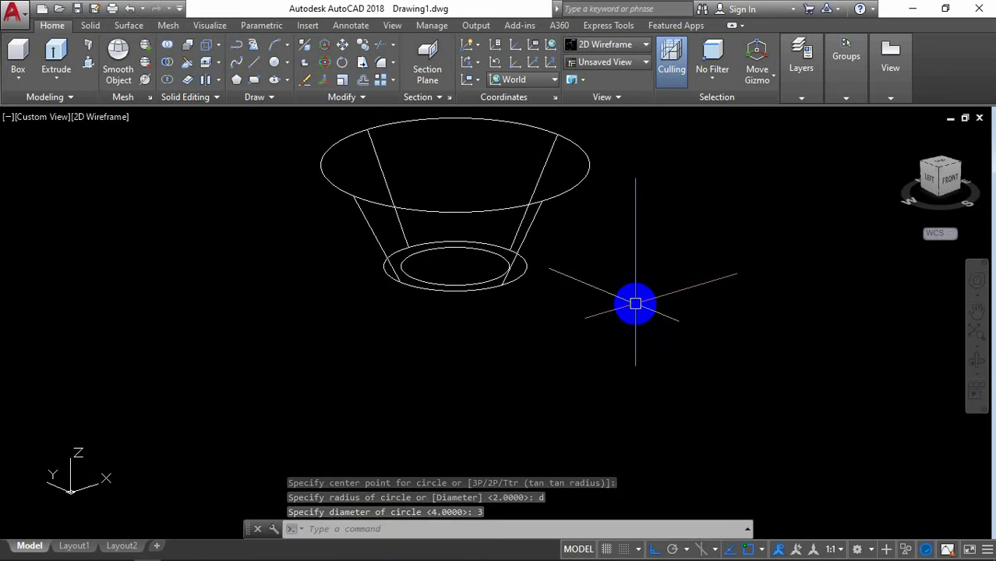
{"action": "type", "text": "e"}
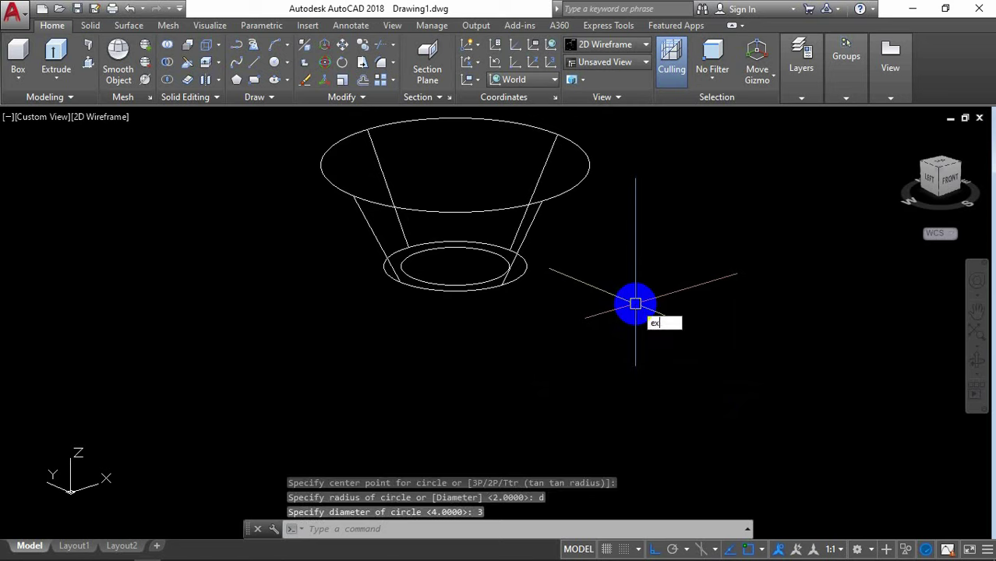
{"action": "type", "text": "xt"}
{"action": "key", "text": "Return"}
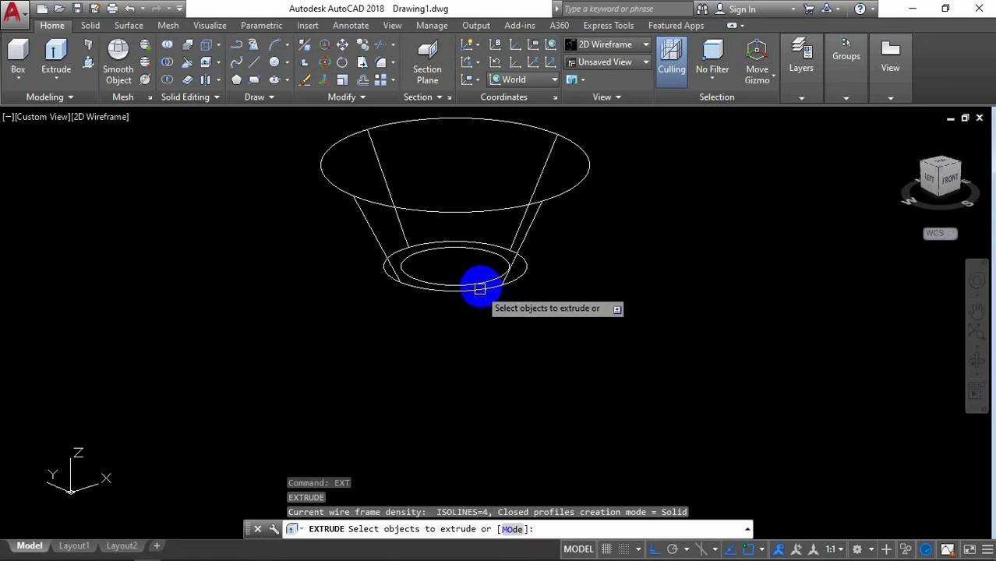
{"action": "scroll", "coordinate": [478, 283], "scroll_direction": "up", "scroll_amount": 3}
{"action": "left_click", "coordinate": [481, 279]}
{"action": "key", "text": "Return"}
{"action": "scroll", "coordinate": [518, 396], "scroll_direction": "down", "scroll_amount": 2}
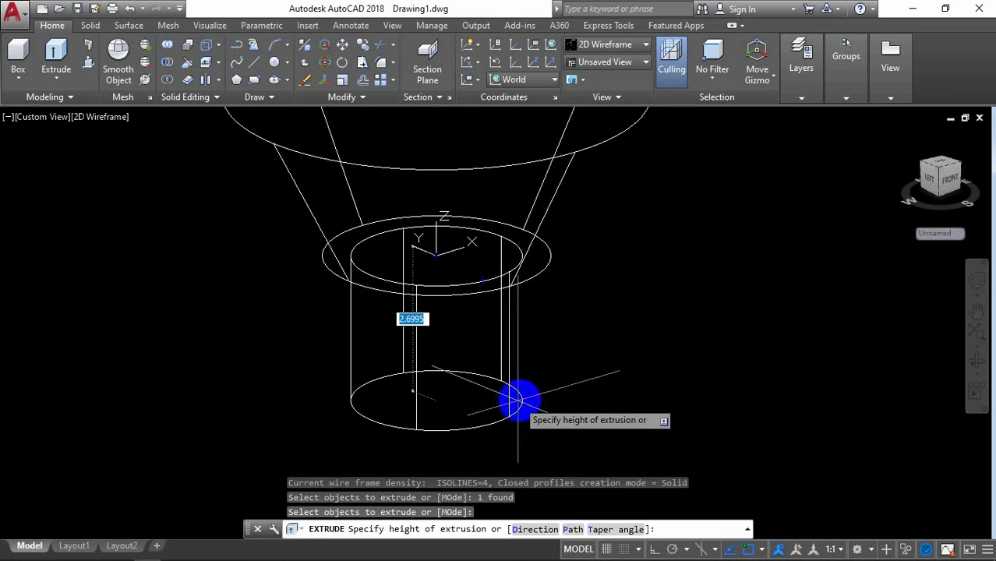
{"action": "scroll", "coordinate": [600, 416], "scroll_direction": "down", "scroll_amount": 2}
{"action": "scroll", "coordinate": [569, 245], "scroll_direction": "down", "scroll_amount": 2}
{"action": "scroll", "coordinate": [570, 246], "scroll_direction": "down", "scroll_amount": 2}
{"action": "type", "text": "47"}
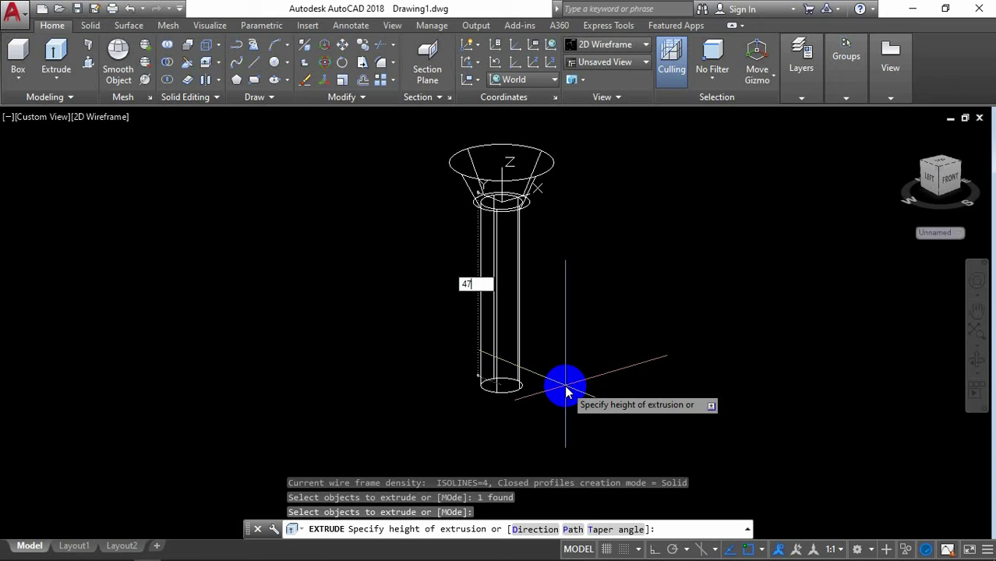
{"action": "key", "text": "Return"}
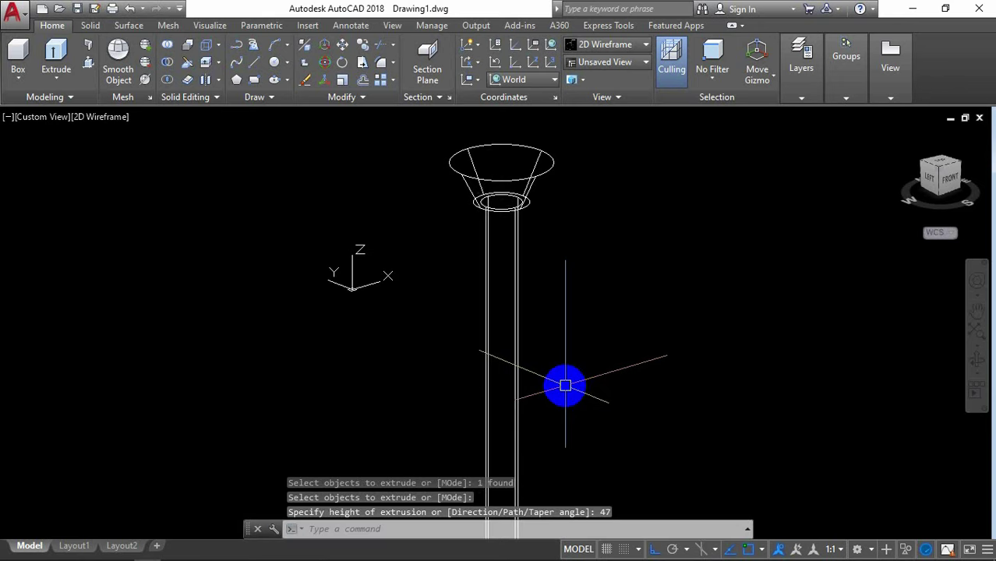
{"action": "scroll", "coordinate": [565, 385], "scroll_direction": "down", "scroll_amount": 3}
{"action": "scroll", "coordinate": [606, 339], "scroll_direction": "down", "scroll_amount": 2}
{"action": "middle_click_drag", "start_coordinate": [682, 444], "coordinate": [537, 332]}
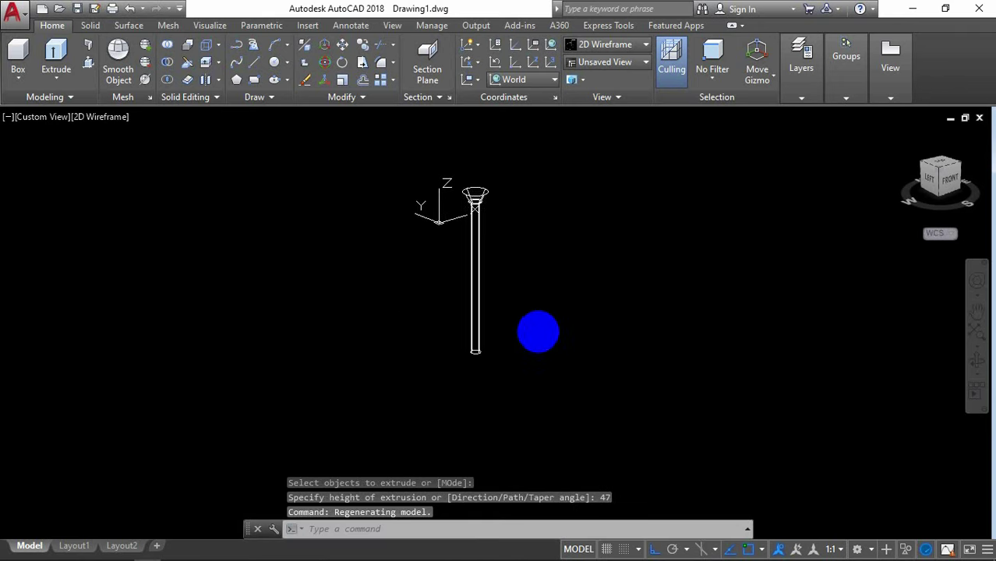
{"action": "scroll", "coordinate": [514, 351], "scroll_direction": "up", "scroll_amount": 2}
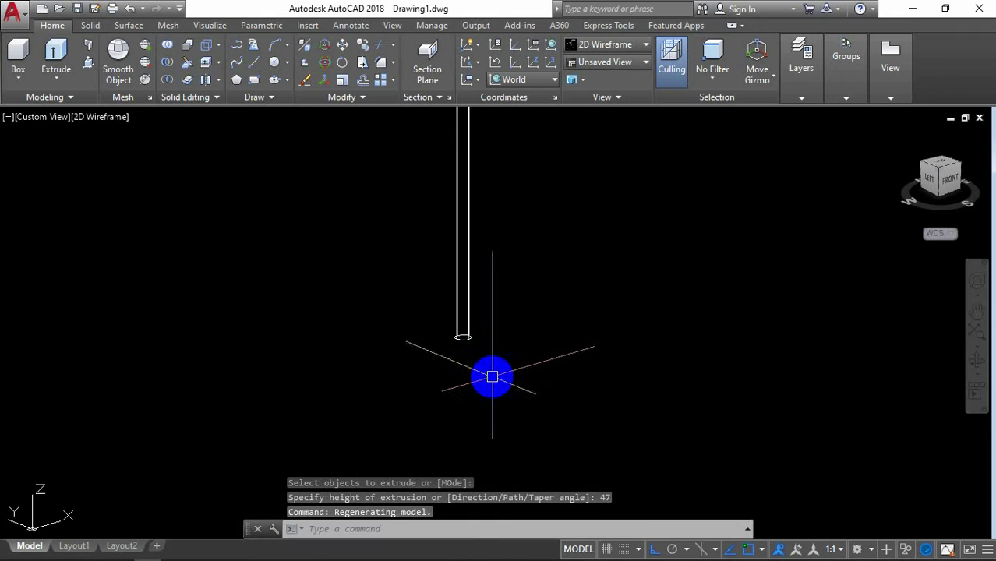
Switch the visual style to Shaded and orbit to see the column from another angle.
{"action": "left_click", "coordinate": [109, 116]}
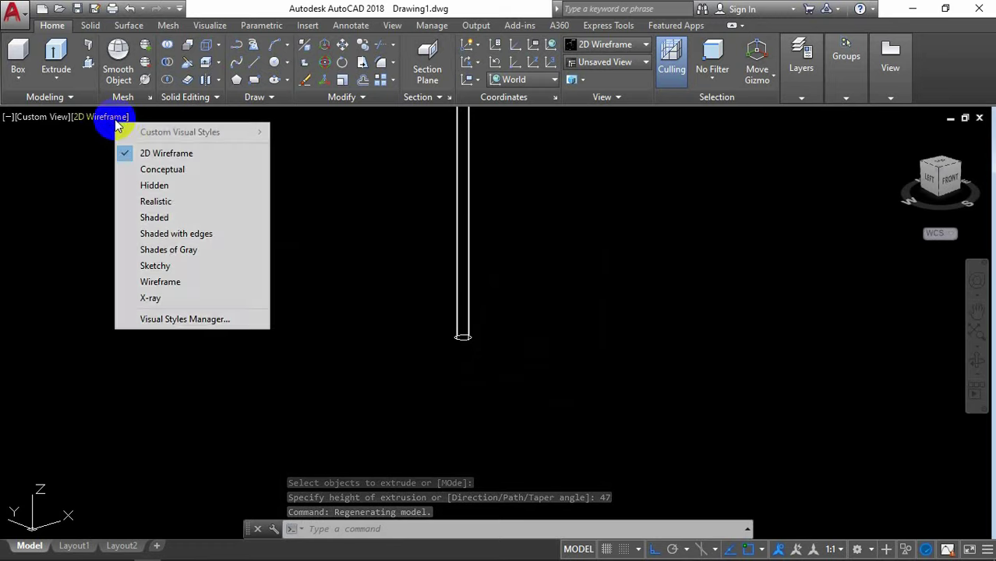
{"action": "left_click", "coordinate": [197, 218]}
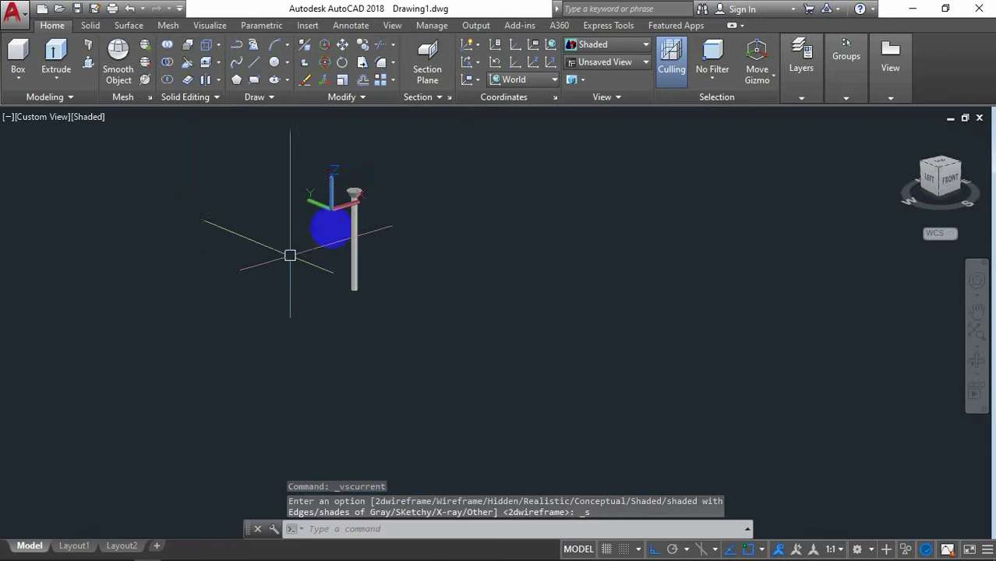
{"action": "mouse_move", "coordinate": [290, 255]}
{"action": "middle_mouse_down", "text": "shift"}
{"action": "mouse_move", "coordinate": [360, 185]}
{"action": "mouse_move", "coordinate": [344, 178]}
{"action": "mouse_move", "coordinate": [395, 185]}
{"action": "mouse_move", "coordinate": [389, 272]}
{"action": "mouse_move", "coordinate": [351, 351]}
{"action": "mouse_move", "coordinate": [397, 319]}
{"action": "mouse_move", "coordinate": [396, 351]}
{"action": "mouse_move", "coordinate": [496, 360]}
{"action": "middle_mouse_up", "text": "shift"}
{"action": "type", "text": "c"}
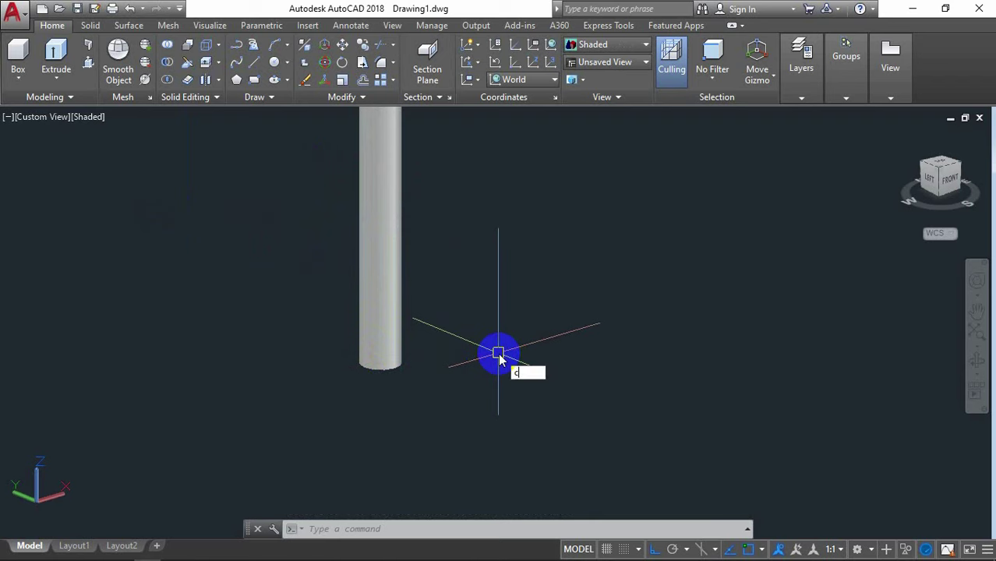
Chamfer the column's bottom edge with distances 5 and 1.5 to form a cone tip.
{"action": "type", "text": "ha"}
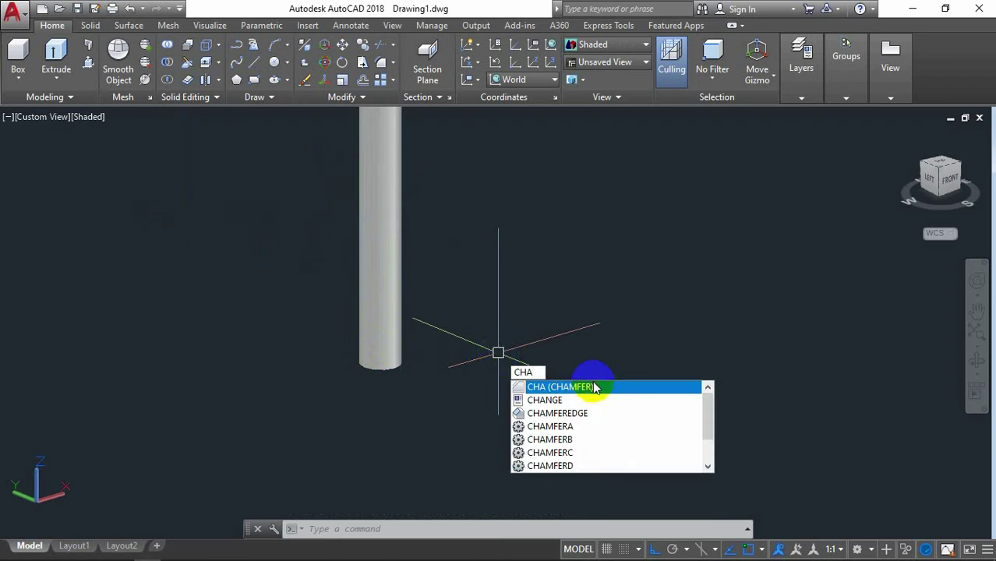
{"action": "left_click", "coordinate": [595, 388]}
{"action": "left_click", "coordinate": [392, 375]}
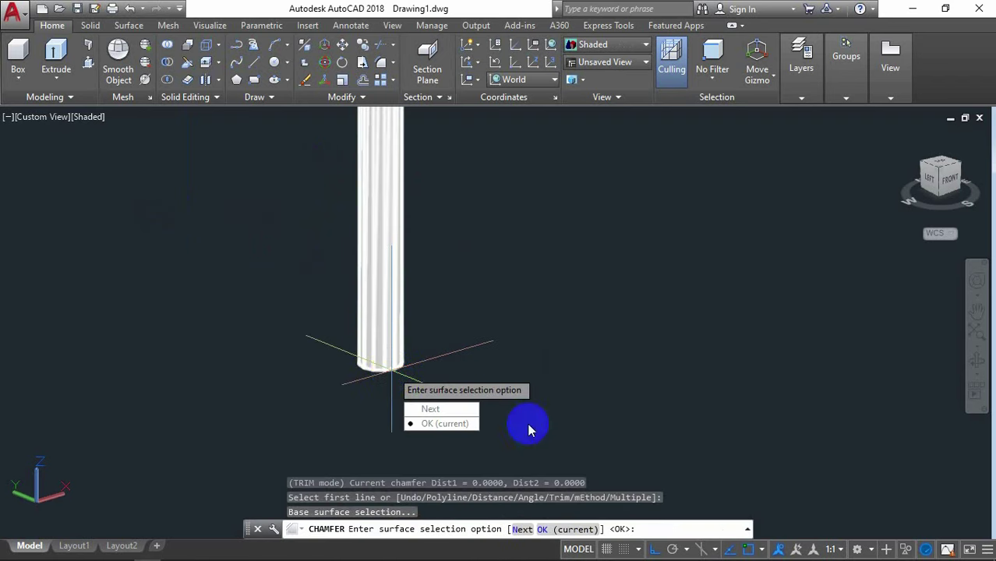
{"action": "left_click", "coordinate": [455, 426]}
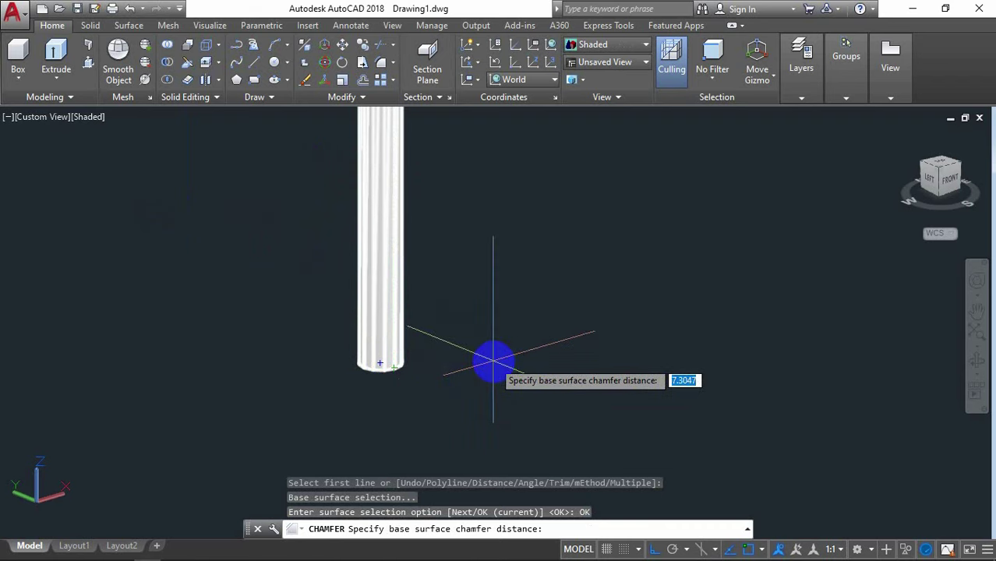
{"action": "key", "text": "Return"}
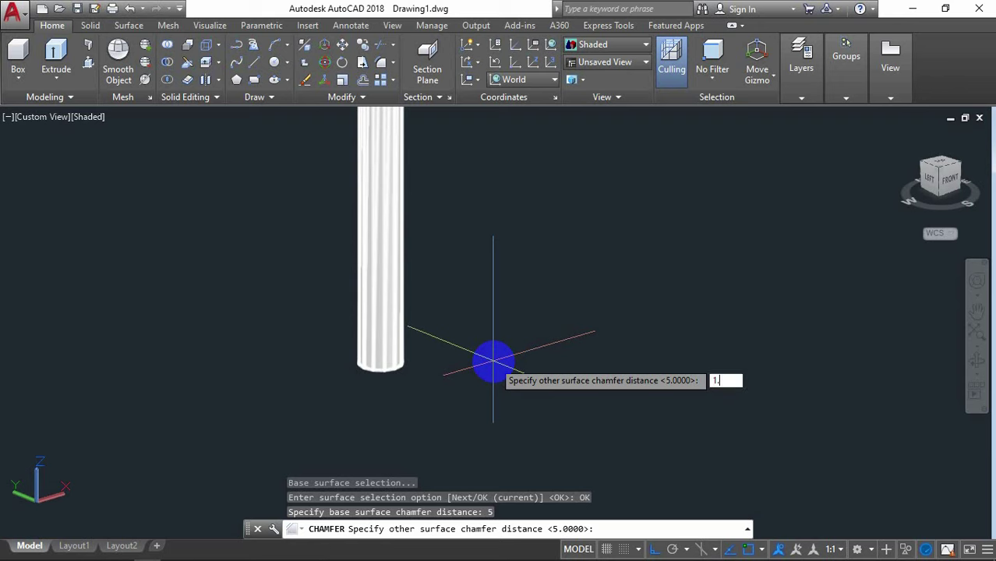
{"action": "type", "text": "5"}
{"action": "key", "text": "Return"}
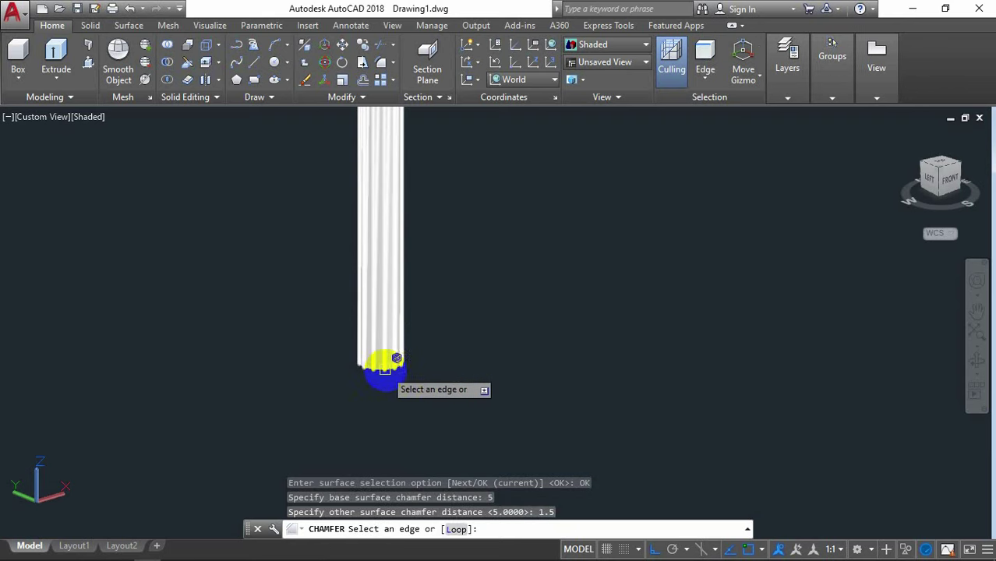
{"action": "scroll", "coordinate": [395, 369], "scroll_direction": "up", "scroll_amount": 3}
{"action": "left_click", "coordinate": [395, 369]}
{"action": "key", "text": "Return"}
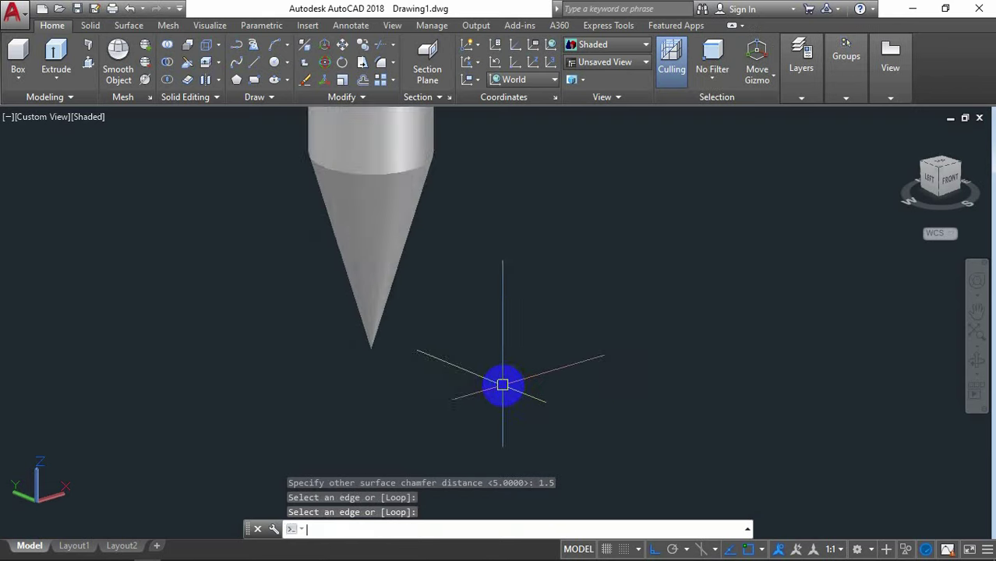
{"action": "scroll", "coordinate": [503, 343], "scroll_direction": "down", "scroll_amount": 2}
{"action": "scroll", "coordinate": [507, 288], "scroll_direction": "up", "scroll_amount": 3}
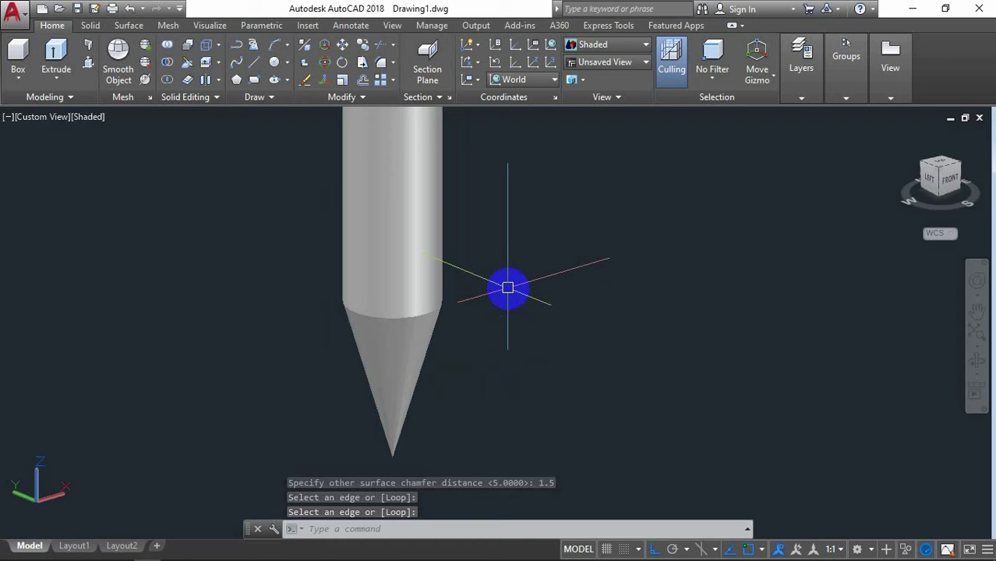
Fillet the edge where the column meets the cone tip with radius 5.
{"action": "type", "text": "F"}
{"action": "left_click", "coordinate": [588, 321]}
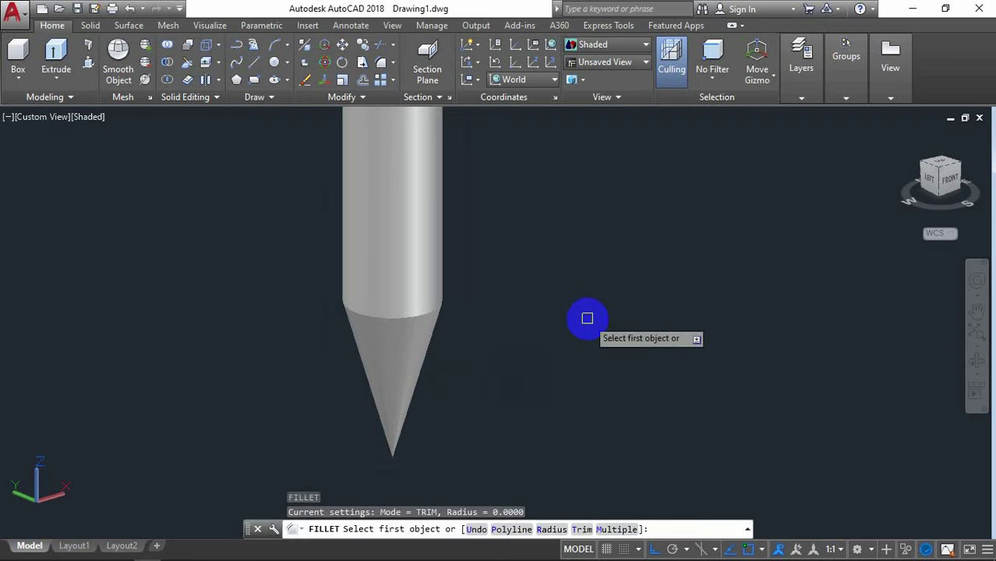
{"action": "type", "text": "r"}
{"action": "key", "text": "Return"}
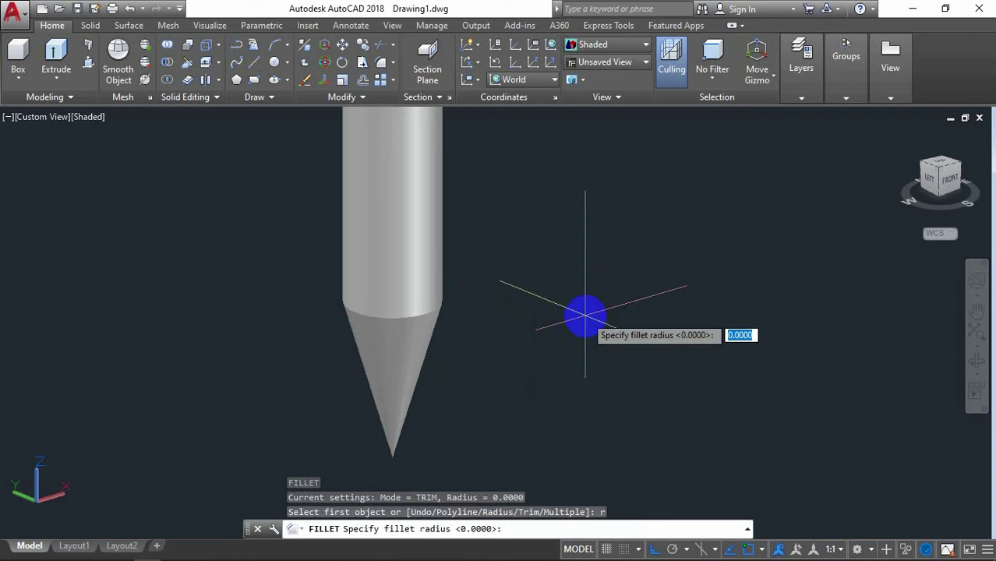
{"action": "type", "text": "5"}
{"action": "key", "text": "Return"}
{"action": "left_click", "coordinate": [408, 315]}
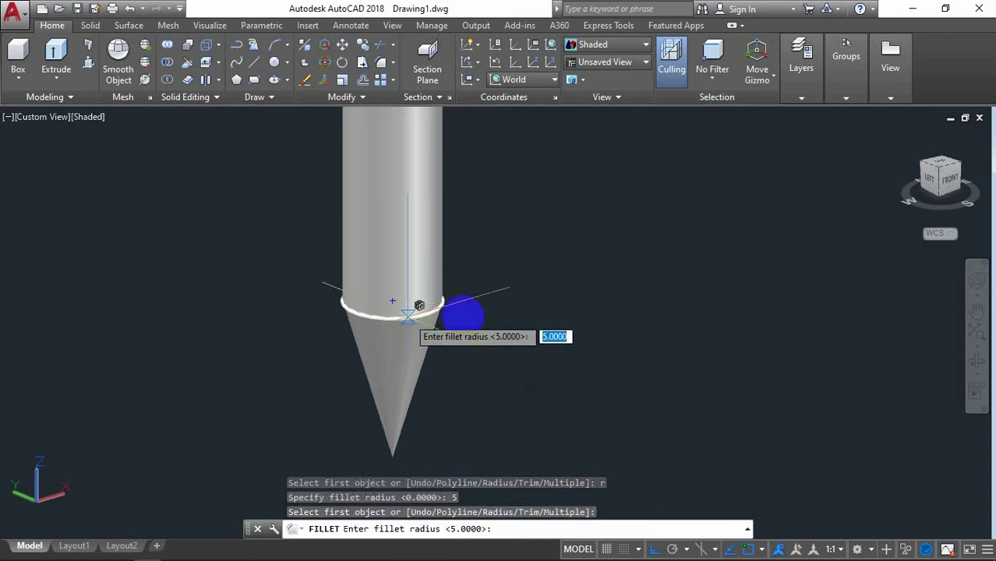
{"action": "key", "text": "Return"}
{"action": "key", "text": "Return"}
{"action": "scroll", "coordinate": [553, 312], "scroll_direction": "down", "scroll_amount": 4}
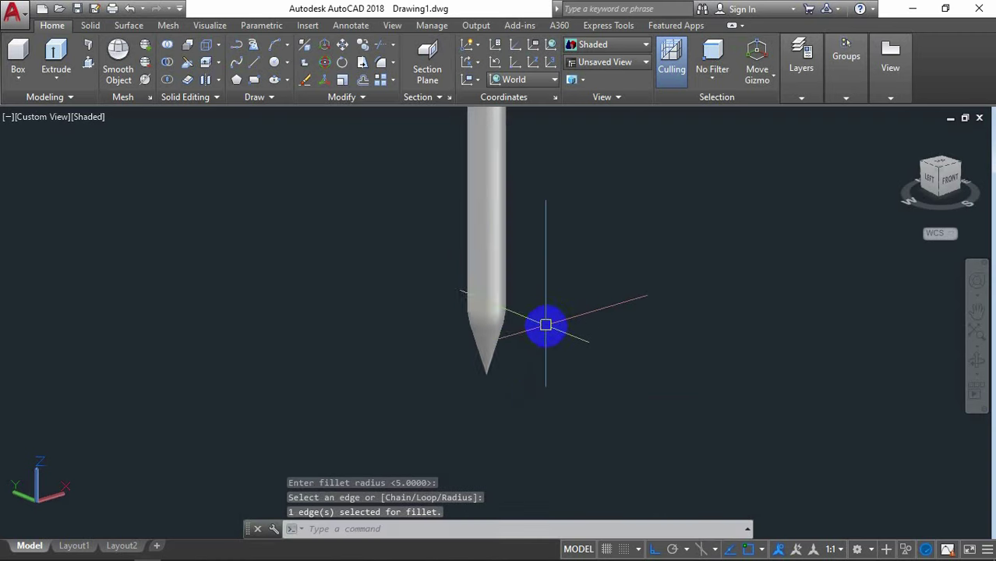
{"action": "scroll", "coordinate": [553, 307], "scroll_direction": "down", "scroll_amount": 3}
{"action": "scroll", "coordinate": [552, 304], "scroll_direction": "down", "scroll_amount": 3}
{"action": "scroll", "coordinate": [536, 170], "scroll_direction": "up", "scroll_amount": 3}
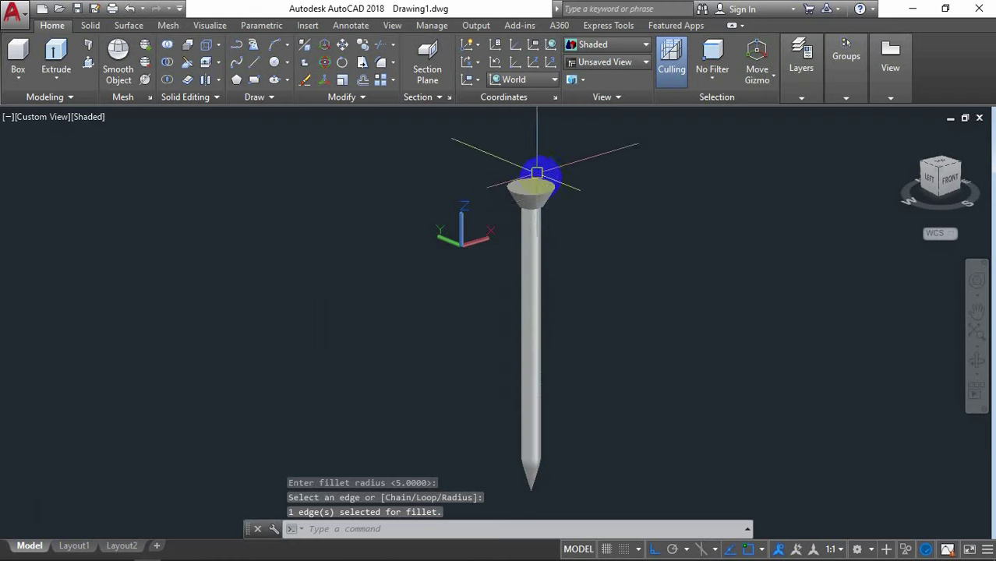
{"action": "scroll", "coordinate": [574, 187], "scroll_direction": "up", "scroll_amount": 2}
{"action": "scroll", "coordinate": [577, 188], "scroll_direction": "down", "scroll_amount": 2}
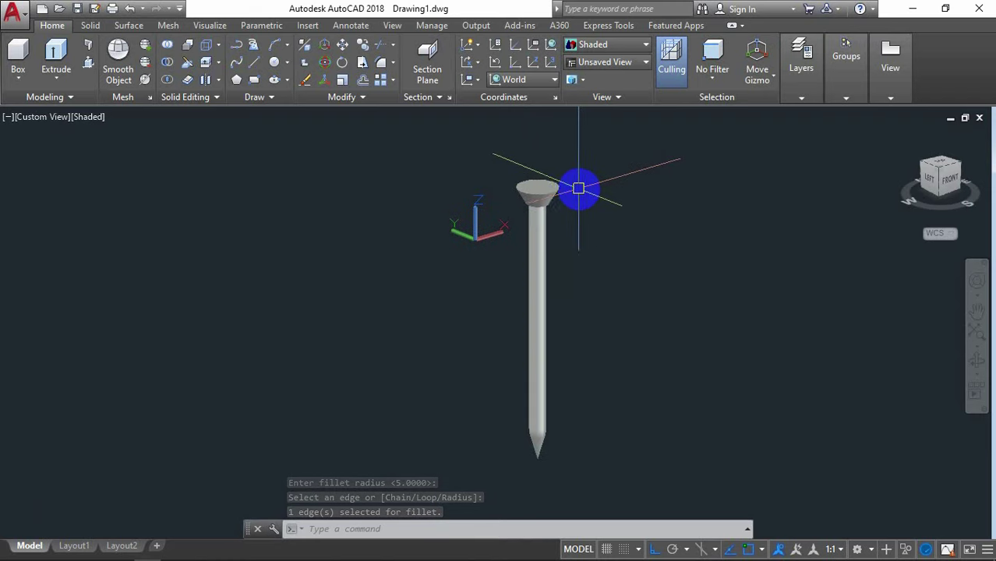
{"action": "scroll", "coordinate": [575, 188], "scroll_direction": "up", "scroll_amount": 2}
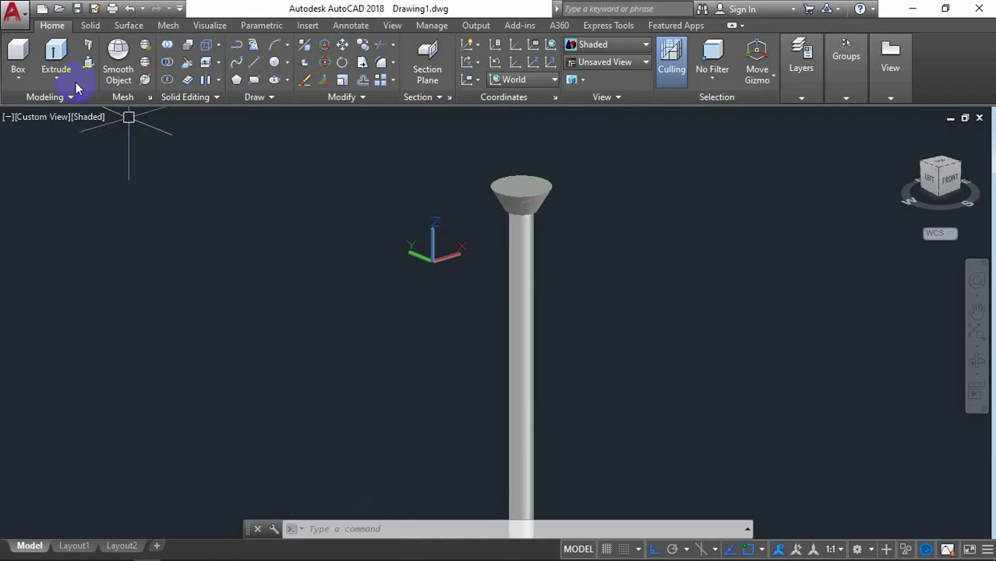
Orbit around the nail, then set the NW isometric view.
{"action": "left_click", "coordinate": [975, 367]}
{"action": "mouse_move", "coordinate": [588, 416]}
{"action": "left_mouse_down"}
{"action": "mouse_move", "coordinate": [560, 349]}
{"action": "mouse_move", "coordinate": [456, 313]}
{"action": "mouse_move", "coordinate": [506, 274]}
{"action": "mouse_move", "coordinate": [741, 363]}
{"action": "mouse_move", "coordinate": [682, 463]}
{"action": "mouse_move", "coordinate": [582, 409]}
{"action": "mouse_move", "coordinate": [600, 428]}
{"action": "left_mouse_up"}
{"action": "mouse_move", "coordinate": [526, 335]}
{"action": "left_mouse_down"}
{"action": "mouse_move", "coordinate": [338, 304]}
{"action": "mouse_move", "coordinate": [678, 260]}
{"action": "mouse_move", "coordinate": [829, 305]}
{"action": "mouse_move", "coordinate": [673, 446]}
{"action": "mouse_move", "coordinate": [611, 414]}
{"action": "mouse_move", "coordinate": [489, 291]}
{"action": "mouse_move", "coordinate": [679, 272]}
{"action": "mouse_move", "coordinate": [565, 298]}
{"action": "mouse_move", "coordinate": [583, 371]}
{"action": "mouse_move", "coordinate": [509, 434]}
{"action": "mouse_move", "coordinate": [438, 367]}
{"action": "mouse_move", "coordinate": [467, 400]}
{"action": "left_mouse_up"}
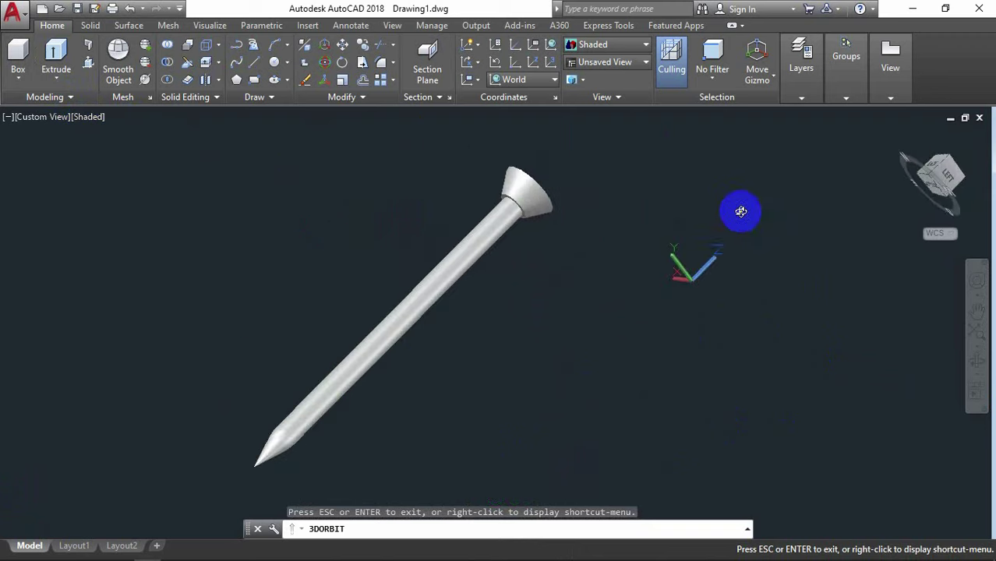
{"action": "right_click", "coordinate": [740, 211]}
{"action": "left_click", "coordinate": [807, 218]}
{"action": "left_click", "coordinate": [951, 165]}
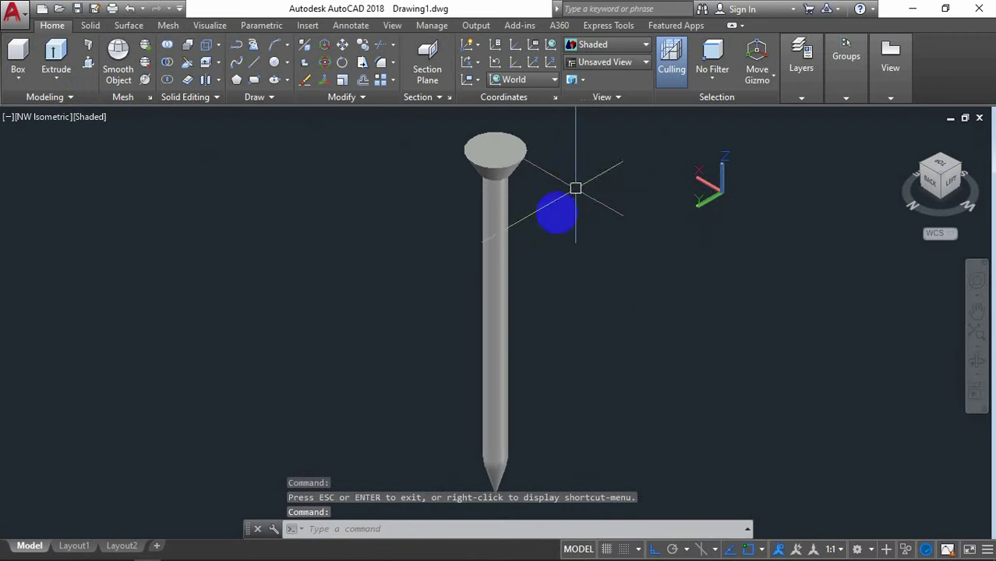
Switch the nail's visual style to 2D Wireframe.
{"action": "left_click", "coordinate": [92, 119]}
{"action": "left_click", "coordinate": [152, 155]}
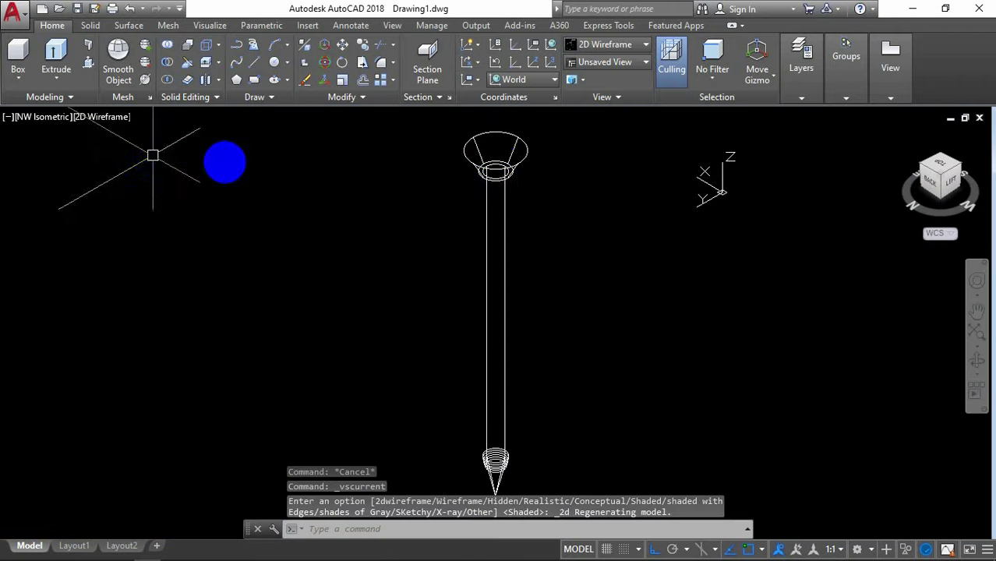
{"action": "scroll", "coordinate": [493, 138], "scroll_direction": "up", "scroll_amount": 5}
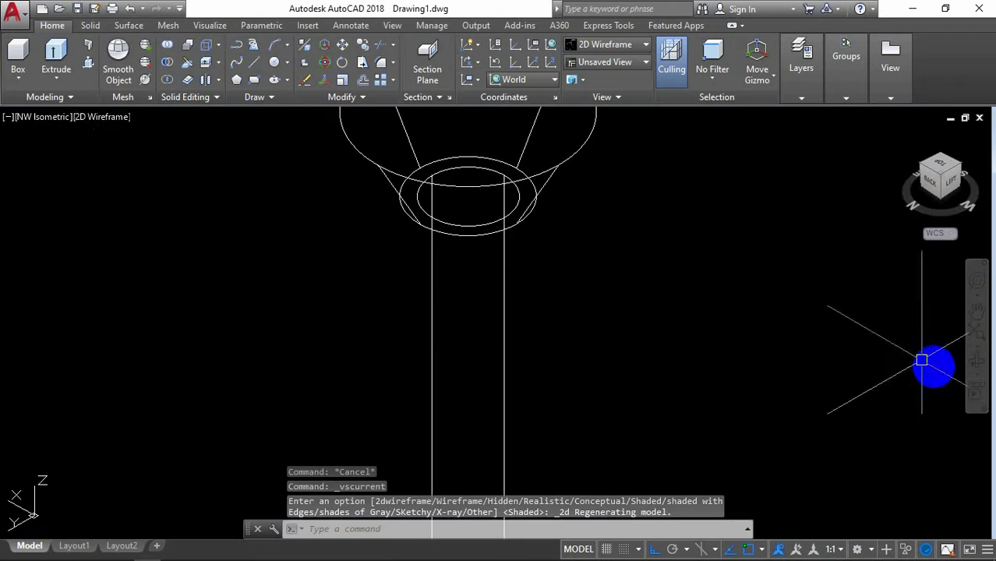
{"action": "left_click", "coordinate": [974, 361]}
{"action": "right_click", "coordinate": [812, 340]}
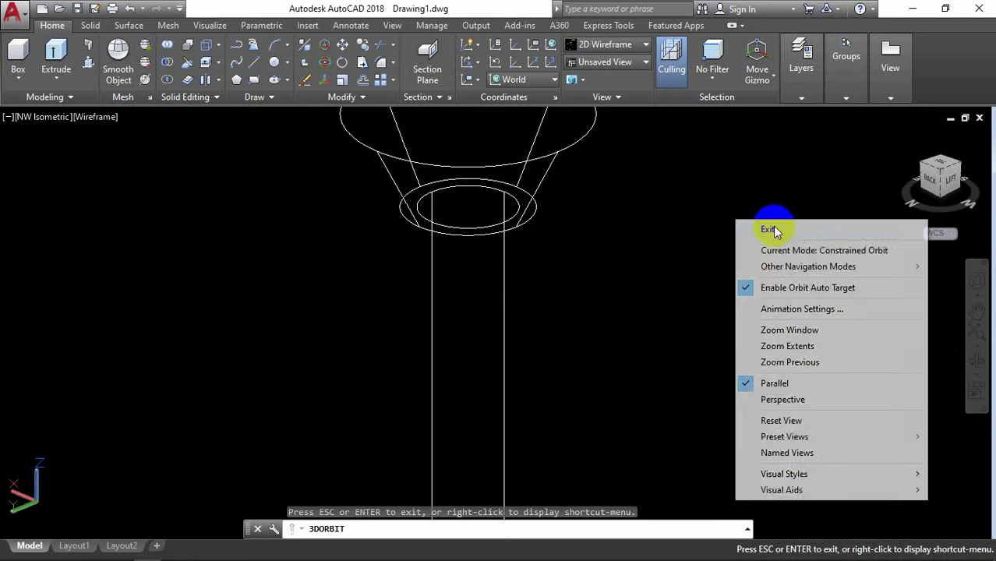
{"action": "left_click", "coordinate": [767, 224]}
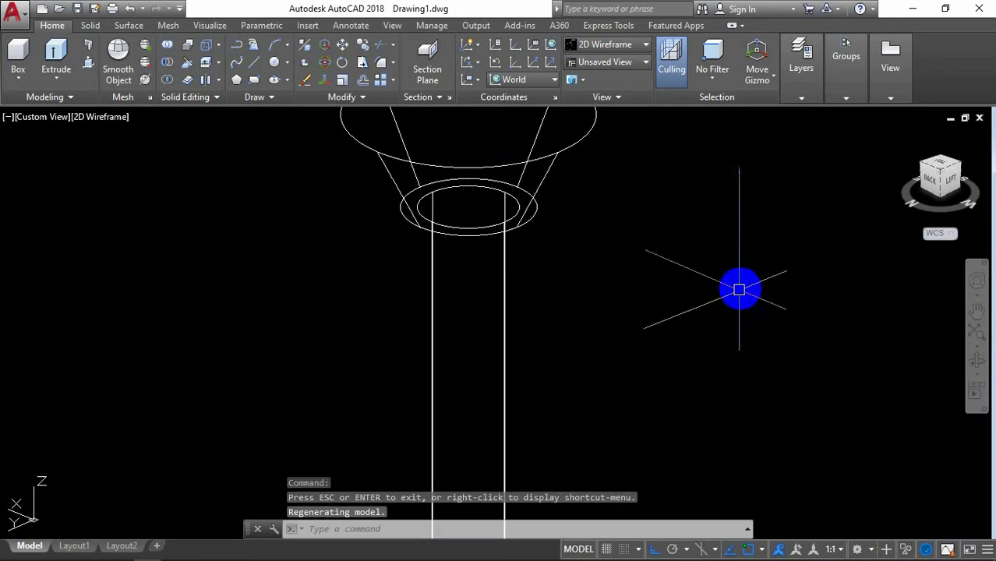
Start a helix at the shank's top centre, picking its base and top radii.
{"action": "type", "text": "HEL"}
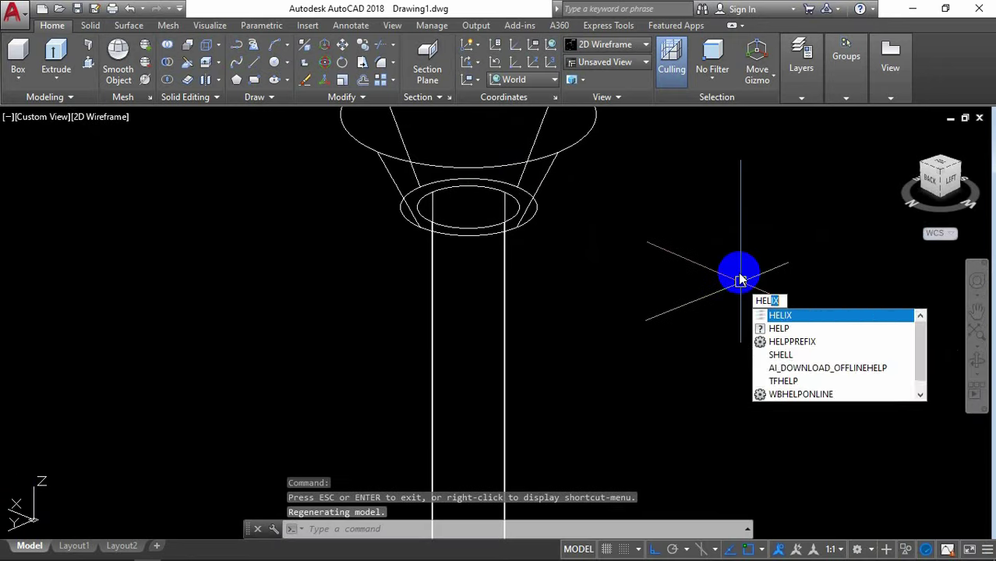
{"action": "type", "text": "I"}
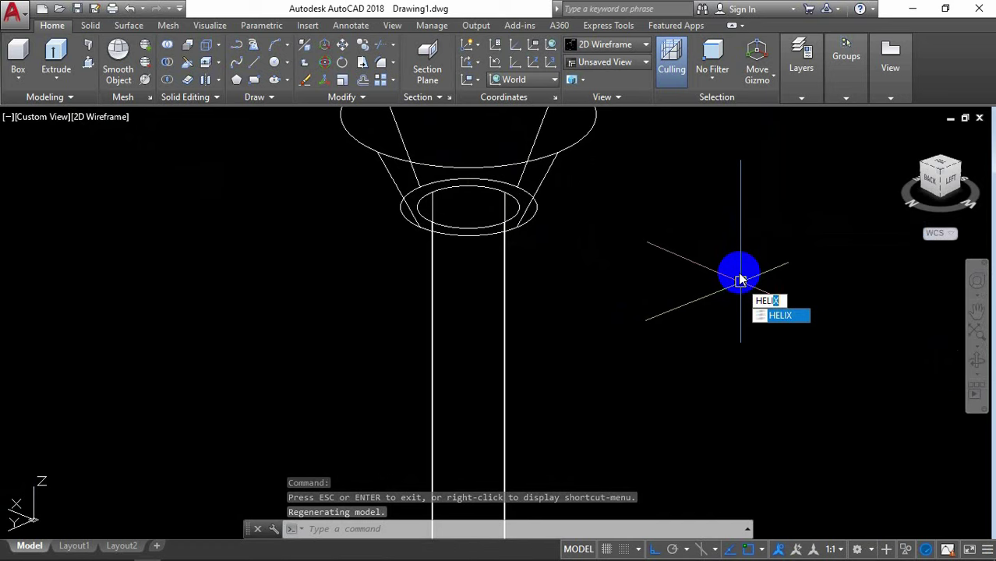
{"action": "left_click", "coordinate": [786, 315]}
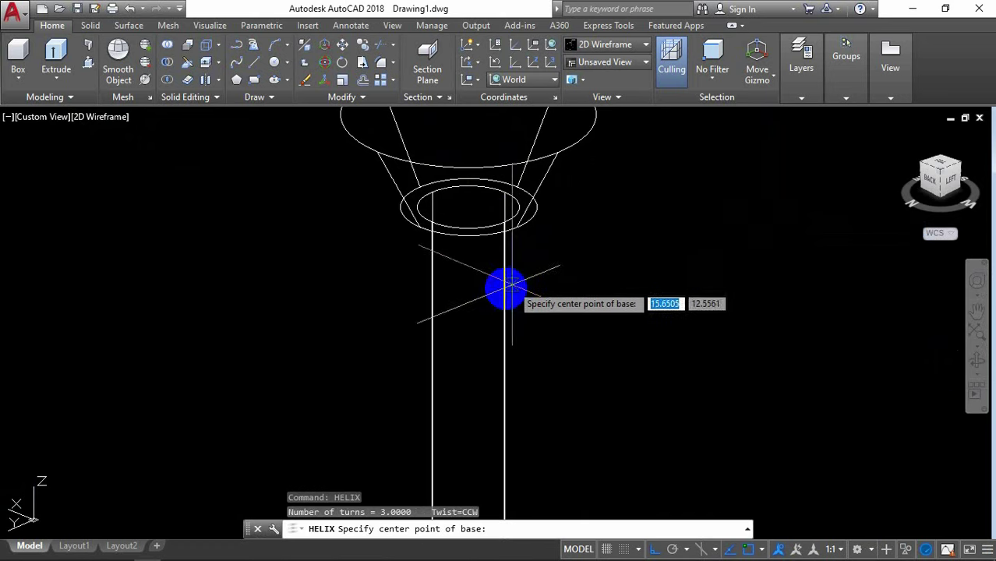
{"action": "left_click", "coordinate": [472, 206]}
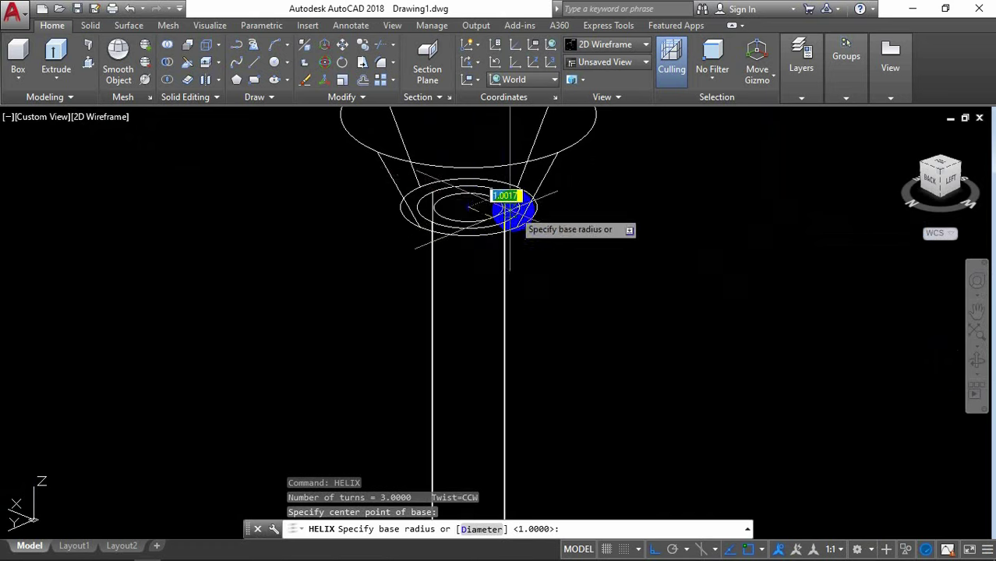
{"action": "scroll", "coordinate": [516, 209], "scroll_direction": "up", "scroll_amount": 5}
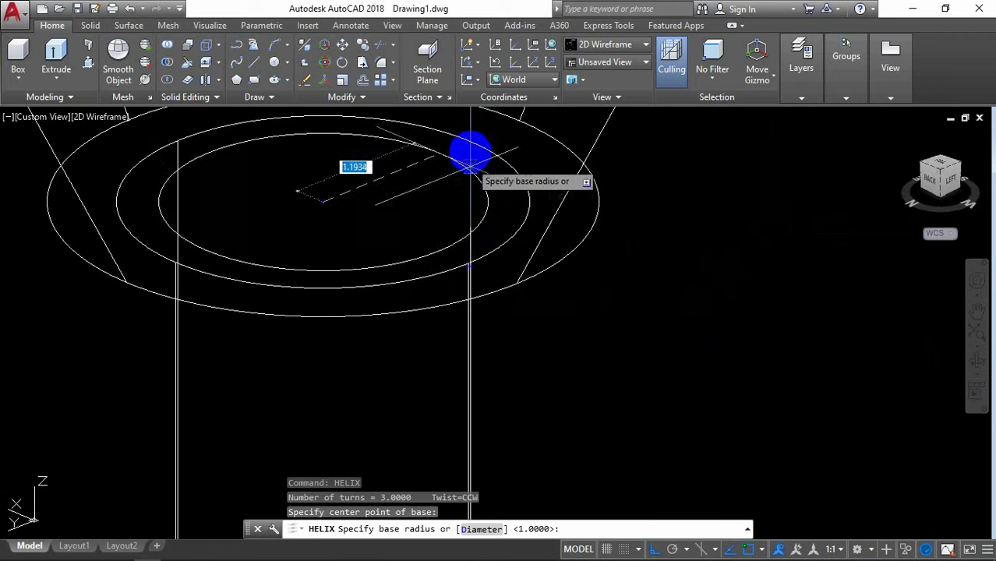
{"action": "left_click", "coordinate": [464, 140]}
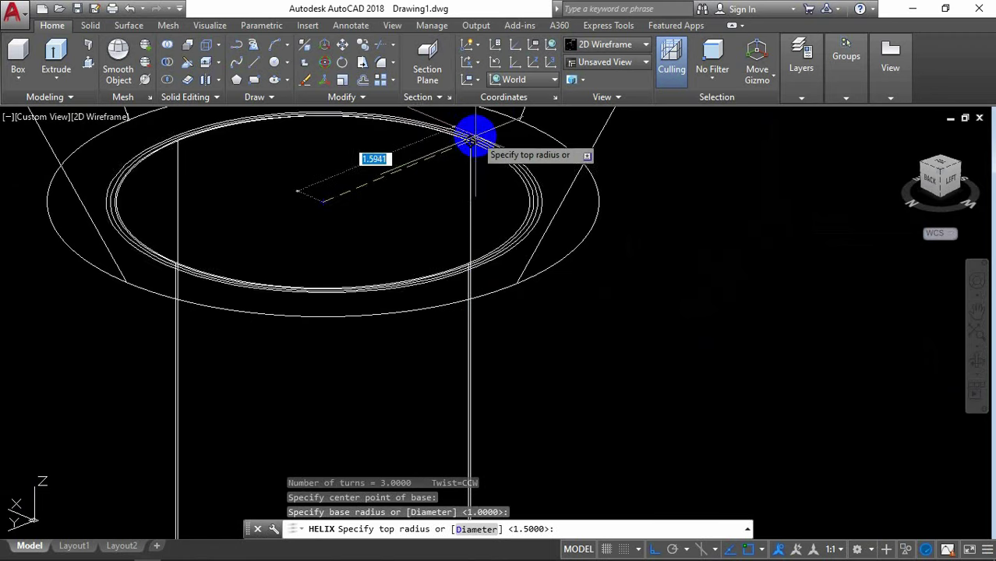
{"action": "left_click", "coordinate": [471, 140]}
{"action": "scroll", "coordinate": [562, 235], "scroll_direction": "down", "scroll_amount": 4}
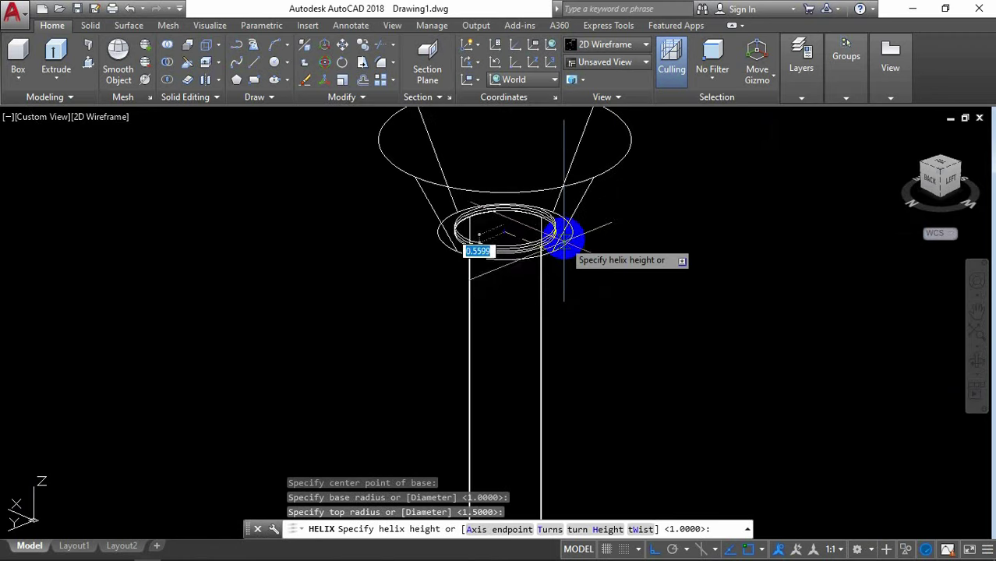
Give the helix 28 turns and a height of 42.
{"action": "type", "text": "t"}
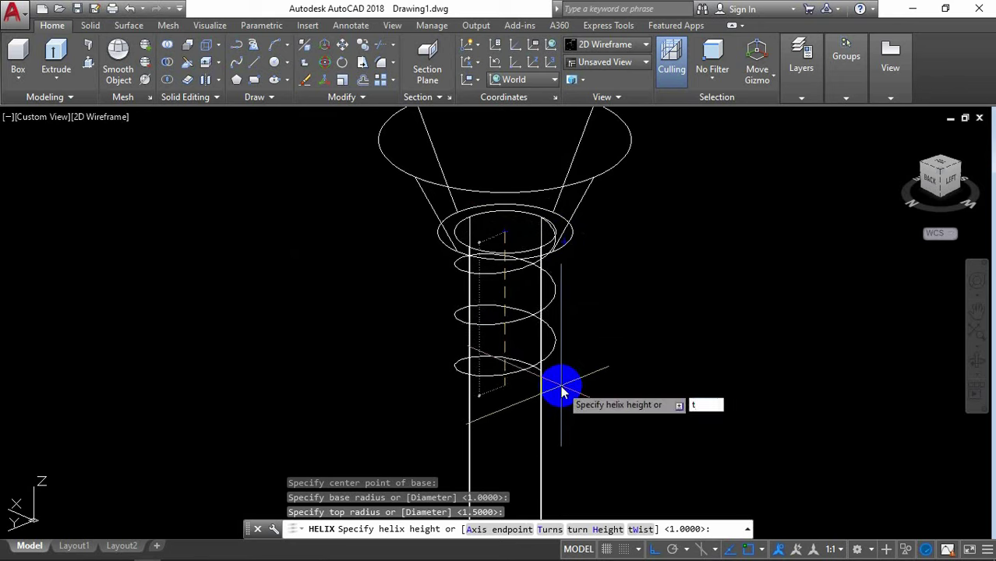
{"action": "key", "text": "Return"}
{"action": "scroll", "coordinate": [561, 385], "scroll_direction": "down", "scroll_amount": 2}
{"action": "type", "text": "28"}
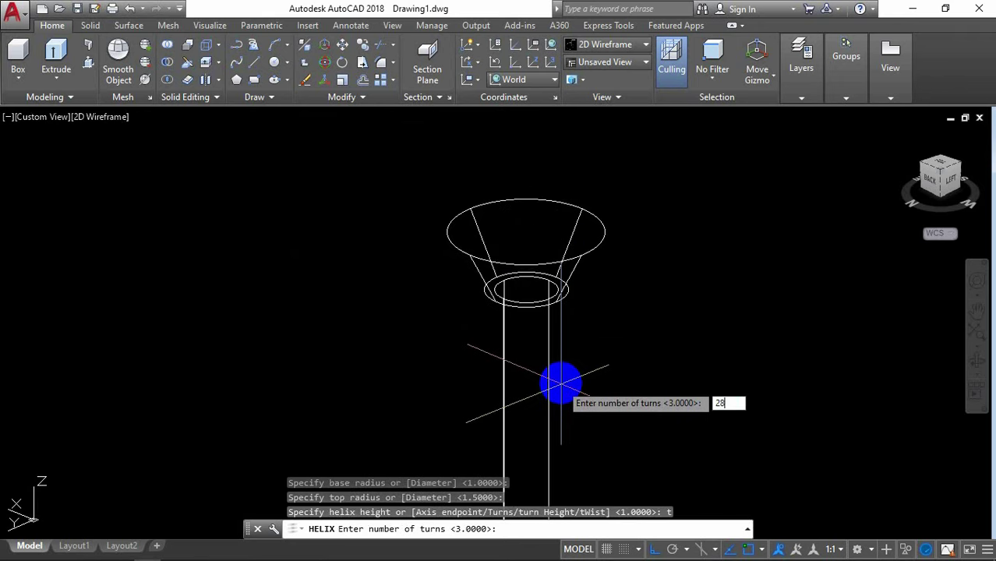
{"action": "key", "text": "Return"}
{"action": "scroll", "coordinate": [558, 383], "scroll_direction": "down", "scroll_amount": 2}
{"action": "scroll", "coordinate": [558, 386], "scroll_direction": "down", "scroll_amount": 2}
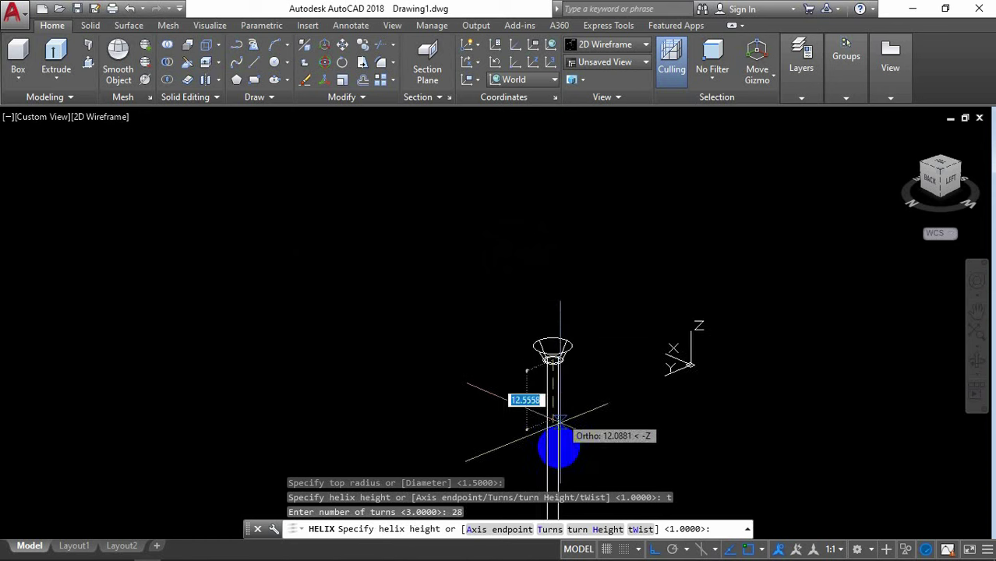
{"action": "scroll", "coordinate": [521, 226], "scroll_direction": "up", "scroll_amount": 4}
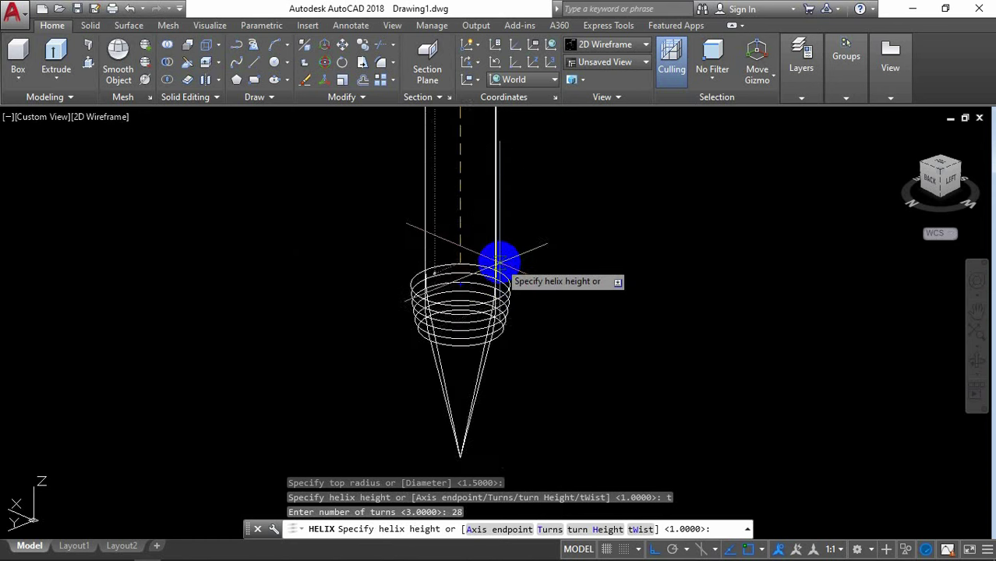
{"action": "scroll", "coordinate": [498, 259], "scroll_direction": "up", "scroll_amount": 2}
{"action": "scroll", "coordinate": [499, 262], "scroll_direction": "down", "scroll_amount": 1}
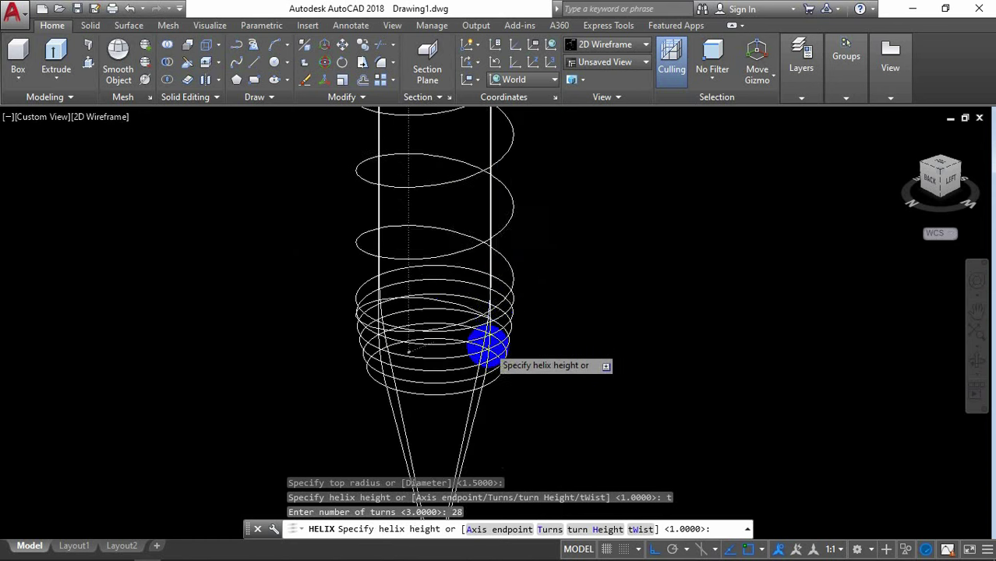
{"action": "scroll", "coordinate": [487, 345], "scroll_direction": "up", "scroll_amount": 5}
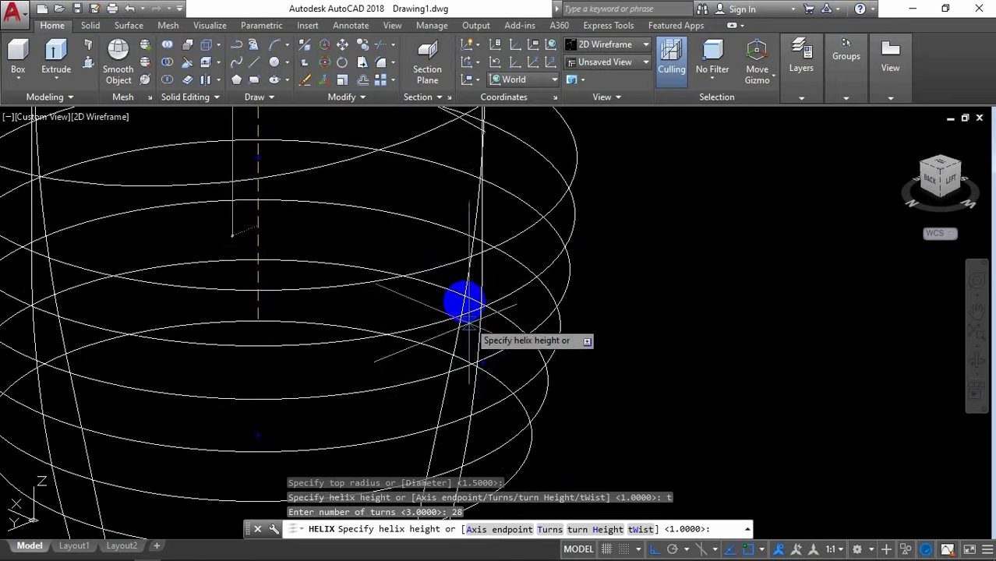
{"action": "scroll", "coordinate": [484, 352], "scroll_direction": "down", "scroll_amount": 1}
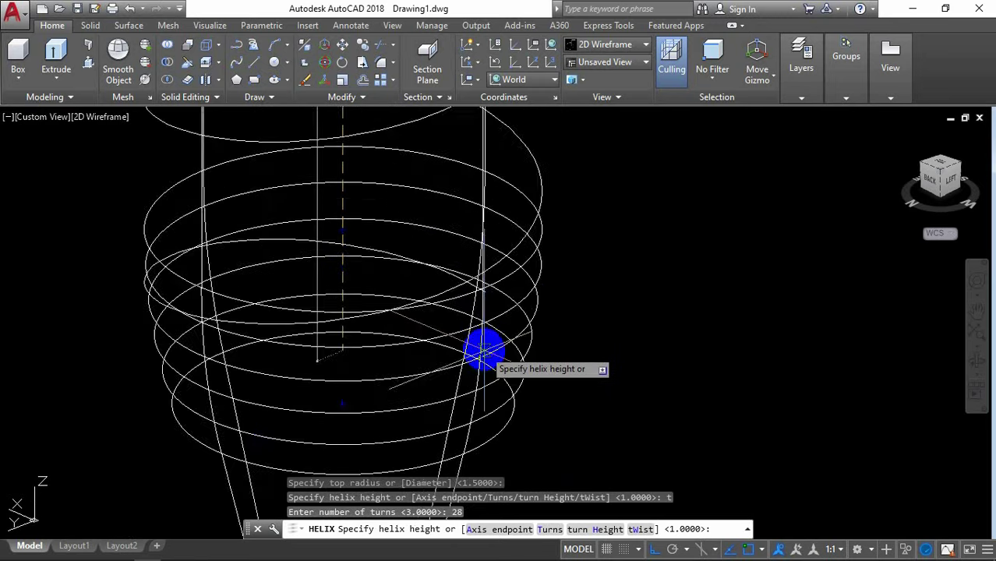
{"action": "scroll", "coordinate": [484, 352], "scroll_direction": "down", "scroll_amount": 2}
{"action": "scroll", "coordinate": [483, 348], "scroll_direction": "up", "scroll_amount": 3}
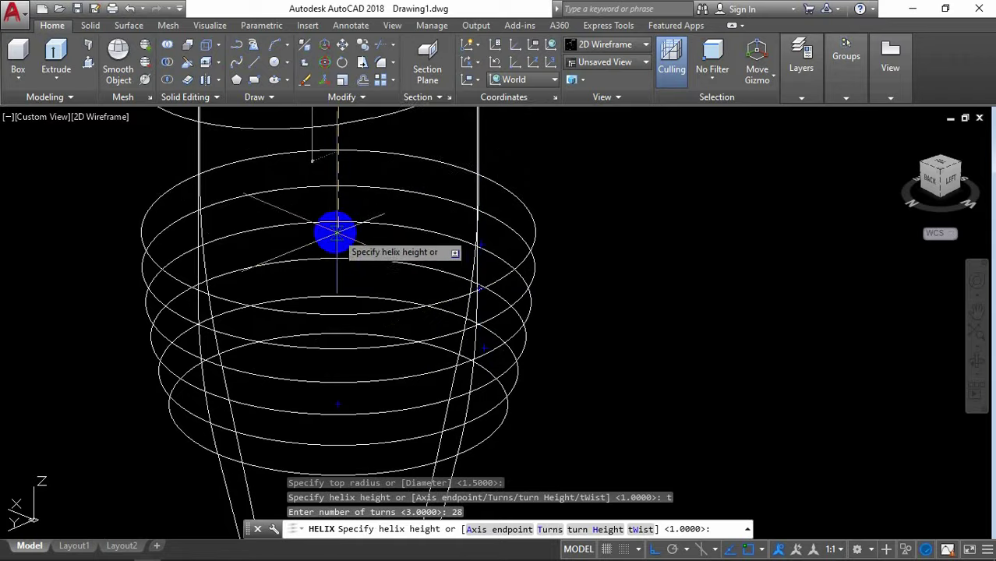
{"action": "scroll", "coordinate": [343, 230], "scroll_direction": "up", "scroll_amount": 2}
{"action": "scroll", "coordinate": [355, 246], "scroll_direction": "up", "scroll_amount": 1}
{"action": "scroll", "coordinate": [374, 264], "scroll_direction": "down", "scroll_amount": 2}
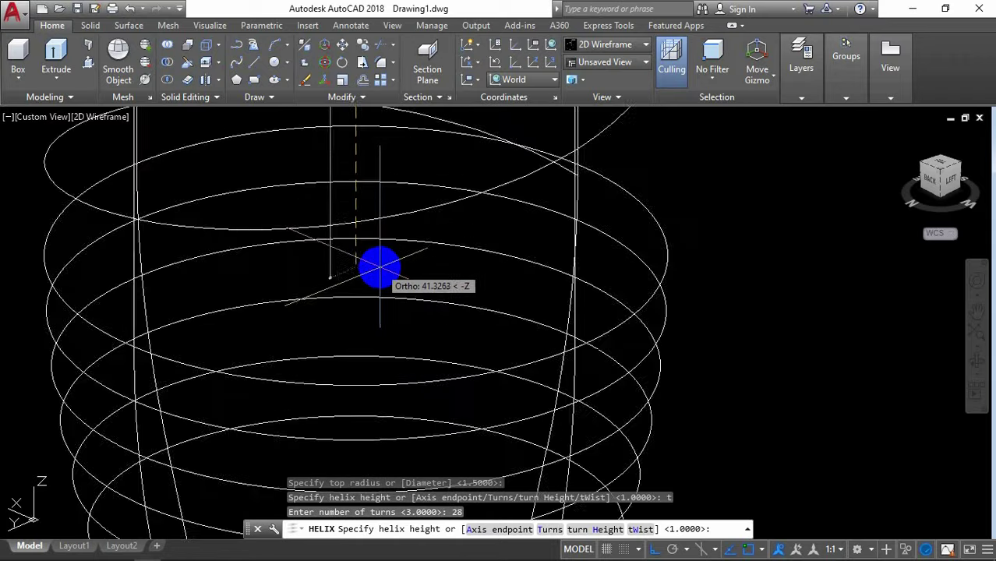
{"action": "scroll", "coordinate": [380, 267], "scroll_direction": "down", "scroll_amount": 2}
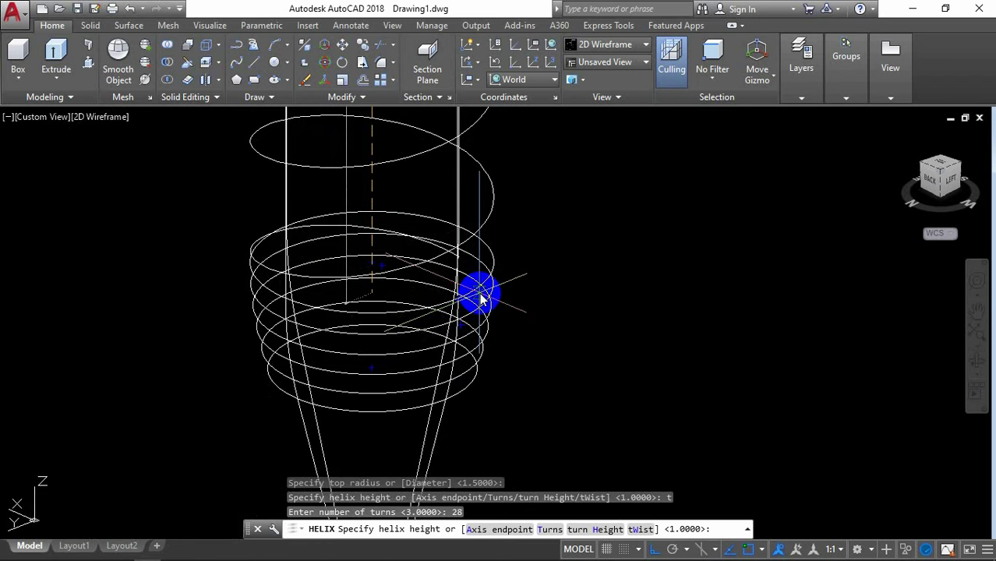
{"action": "type", "text": "42"}
{"action": "key", "text": "Return"}
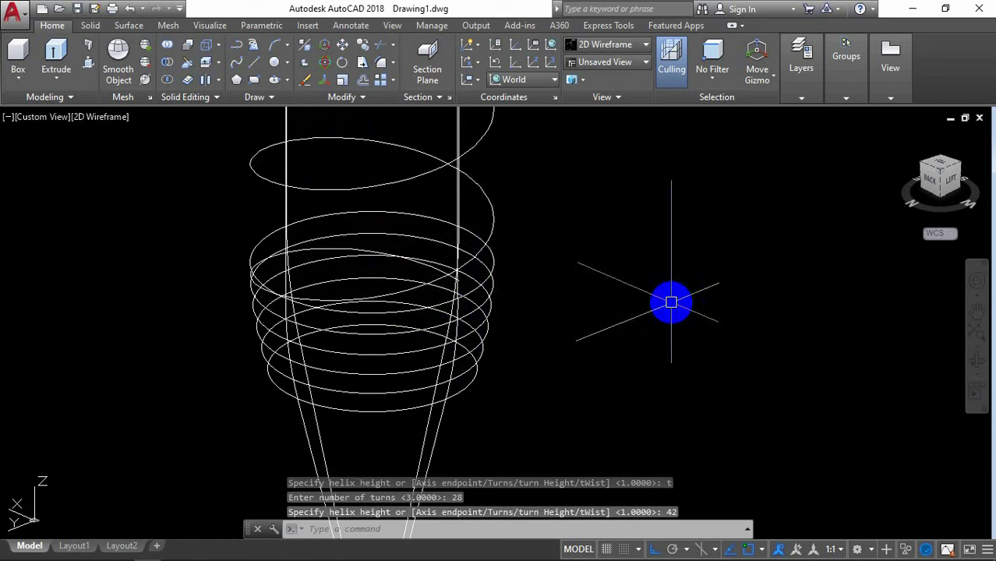
Orbit the view around the helix to a new angle.
{"action": "left_click", "coordinate": [974, 359]}
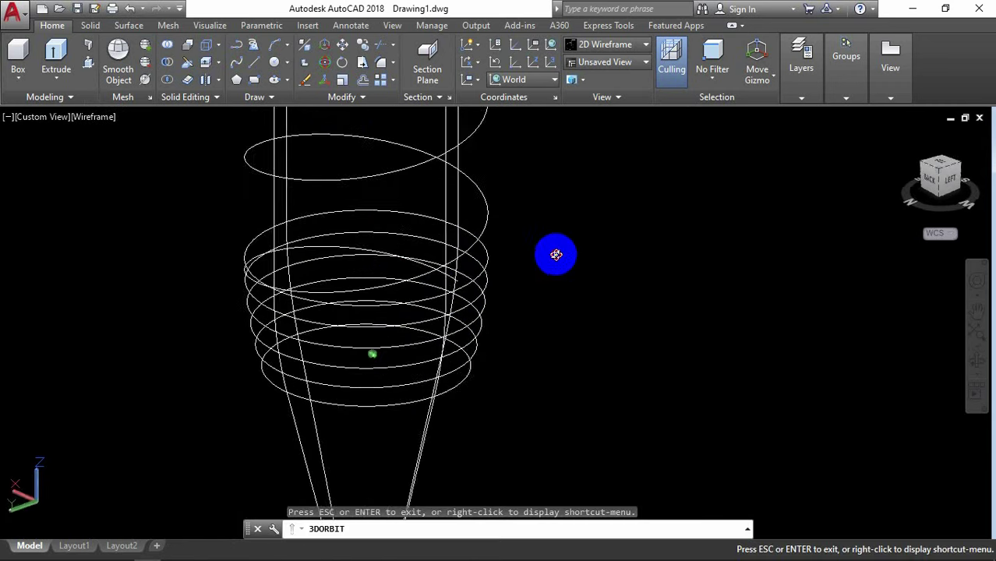
{"action": "mouse_move", "coordinate": [556, 255]}
{"action": "left_mouse_down"}
{"action": "mouse_move", "coordinate": [390, 265]}
{"action": "mouse_move", "coordinate": [555, 240]}
{"action": "mouse_move", "coordinate": [587, 220]}
{"action": "mouse_move", "coordinate": [381, 219]}
{"action": "mouse_move", "coordinate": [411, 233]}
{"action": "mouse_move", "coordinate": [478, 218]}
{"action": "mouse_move", "coordinate": [521, 224]}
{"action": "mouse_move", "coordinate": [431, 224]}
{"action": "mouse_move", "coordinate": [469, 204]}
{"action": "mouse_move", "coordinate": [478, 249]}
{"action": "mouse_move", "coordinate": [527, 214]}
{"action": "left_mouse_up"}
{"action": "right_click", "coordinate": [526, 215]}
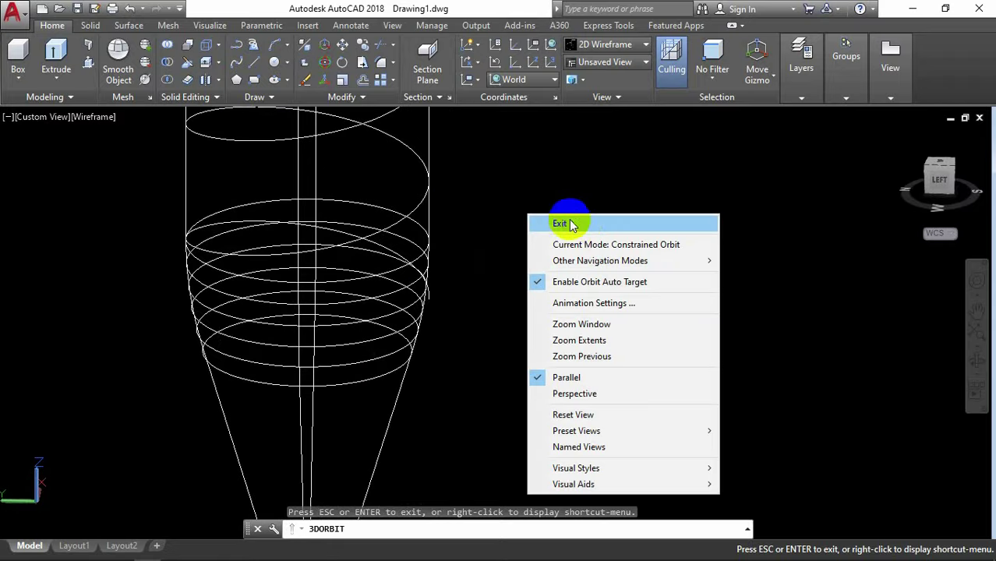
{"action": "left_click", "coordinate": [572, 225]}
Switch the viewport to the Shaded visual style and rotate the view around the model.
{"action": "left_click", "coordinate": [101, 116]}
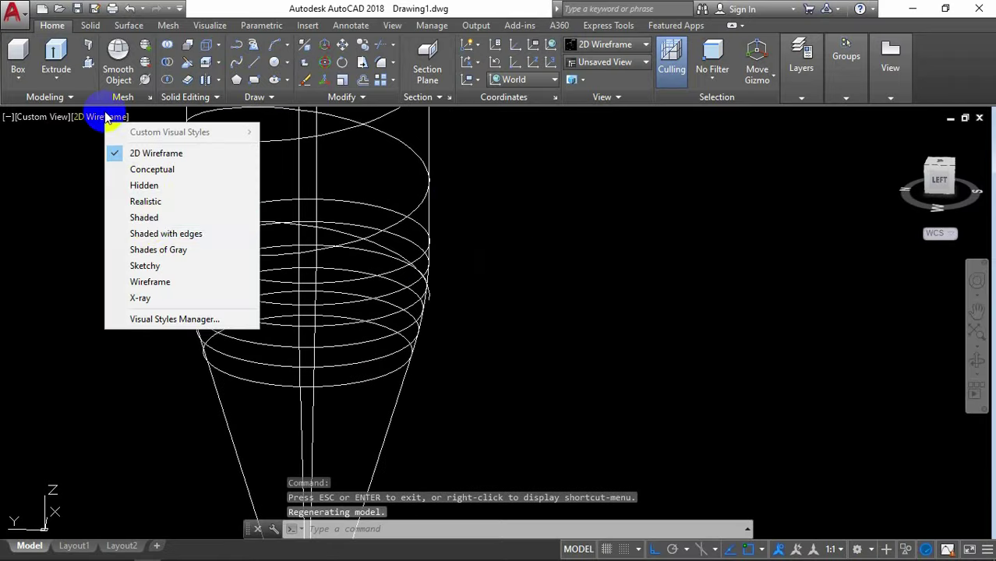
{"action": "left_click", "coordinate": [144, 217]}
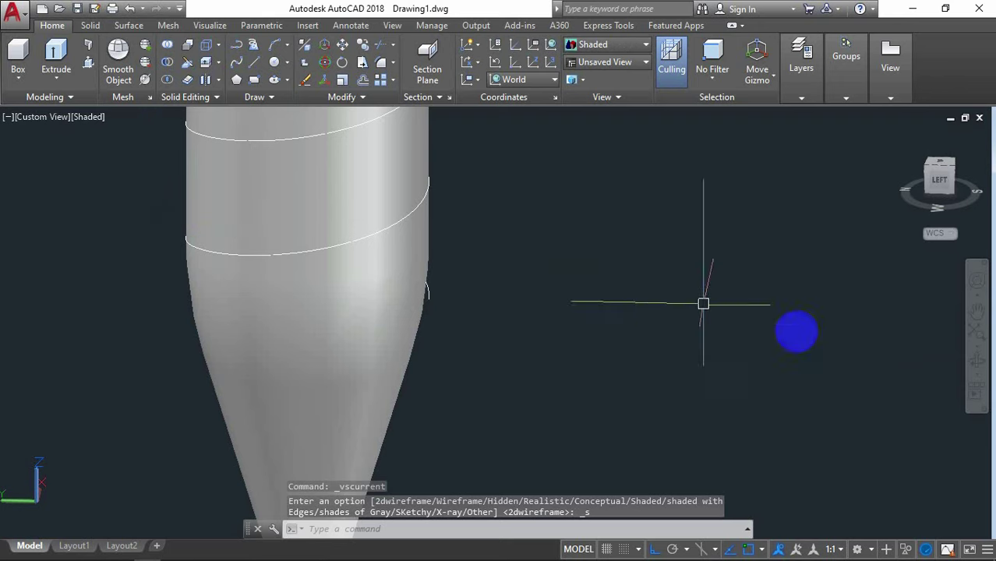
{"action": "left_click", "coordinate": [972, 363]}
{"action": "mouse_move", "coordinate": [569, 287]}
{"action": "left_mouse_down"}
{"action": "mouse_move", "coordinate": [382, 258]}
{"action": "mouse_move", "coordinate": [577, 259]}
{"action": "left_mouse_up"}
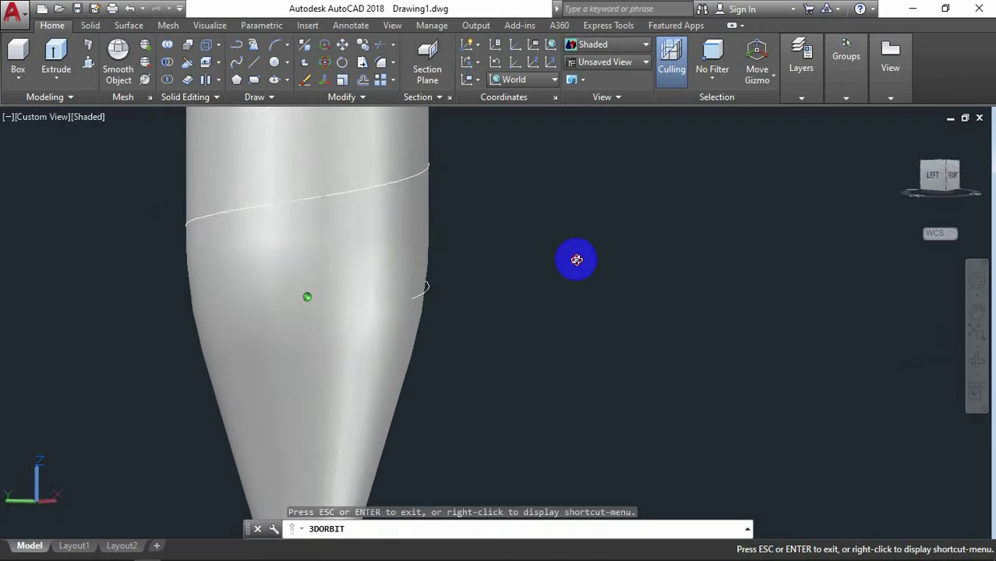
{"action": "left_click_drag", "start_coordinate": [577, 259], "coordinate": [565, 285]}
{"action": "right_click", "coordinate": [579, 222]}
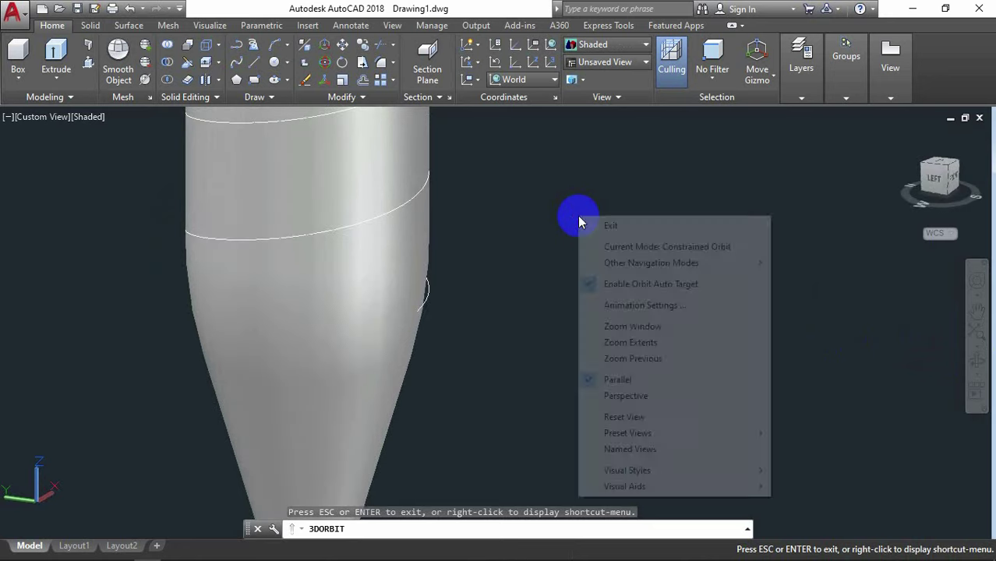
{"action": "left_click", "coordinate": [600, 225]}
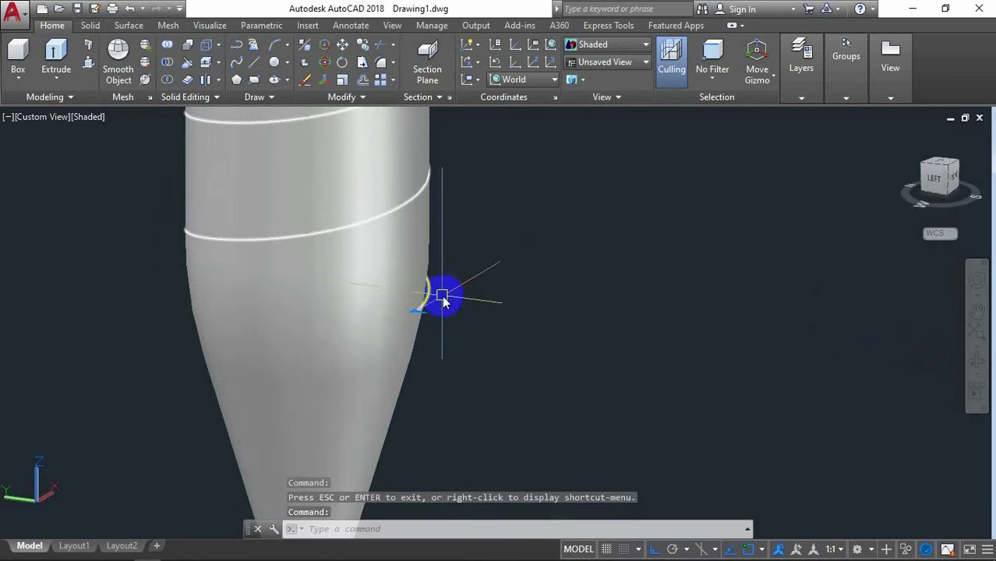
Open the helix's Properties, close them again, and zoom around the model.
{"action": "right_click", "coordinate": [442, 299]}
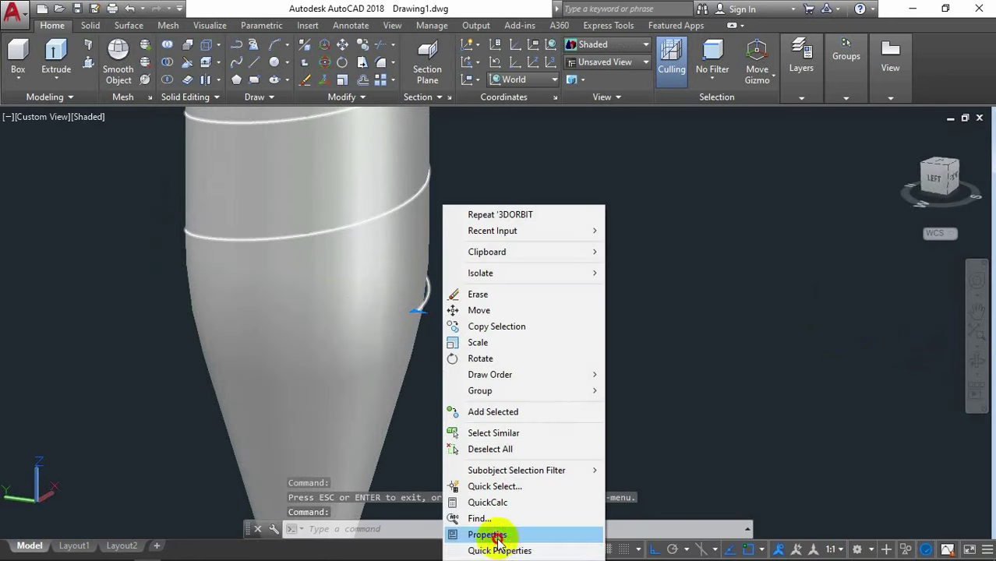
{"action": "left_click", "coordinate": [498, 535]}
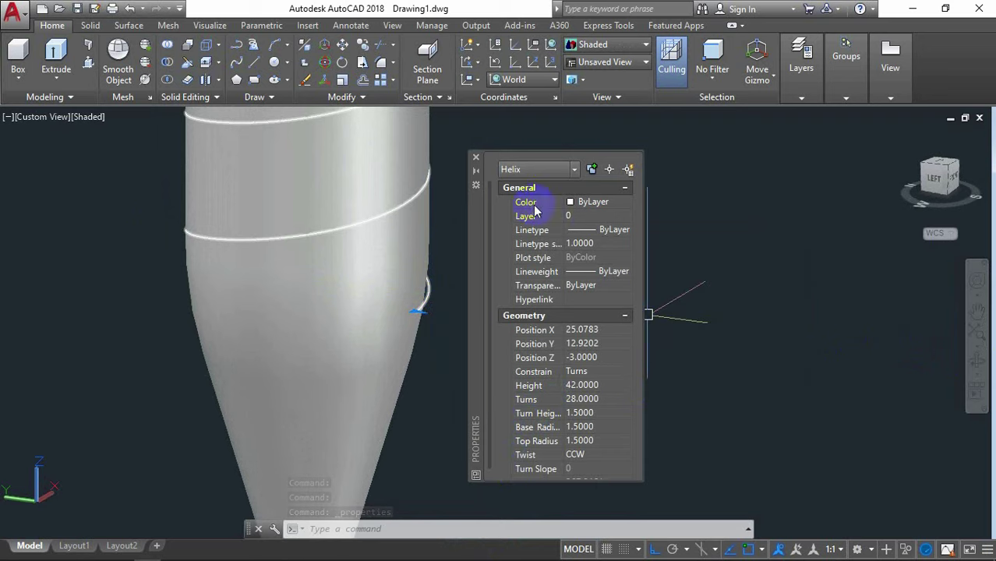
{"action": "left_click", "coordinate": [476, 159]}
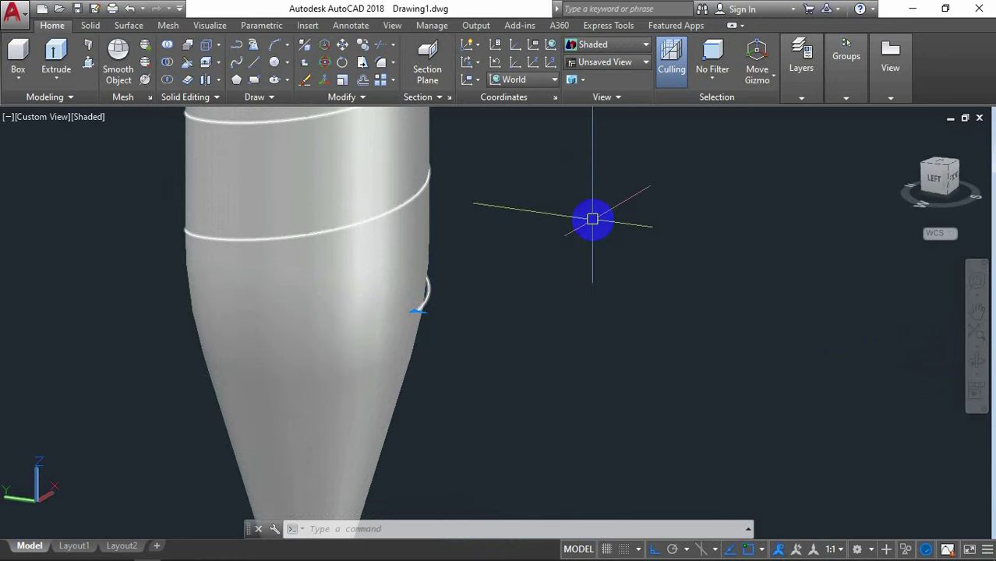
{"action": "scroll", "coordinate": [592, 220], "scroll_direction": "down", "scroll_amount": 2}
{"action": "scroll", "coordinate": [593, 220], "scroll_direction": "down", "scroll_amount": 1}
{"action": "scroll", "coordinate": [592, 219], "scroll_direction": "up", "scroll_amount": 3}
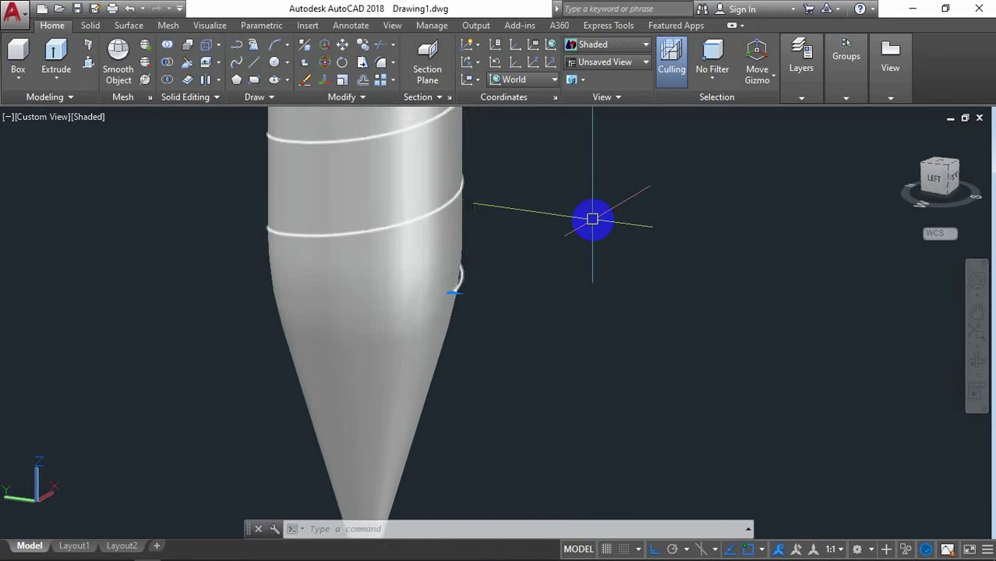
{"action": "scroll", "coordinate": [593, 219], "scroll_direction": "down", "scroll_amount": 2}
{"action": "scroll", "coordinate": [593, 220], "scroll_direction": "up", "scroll_amount": 2}
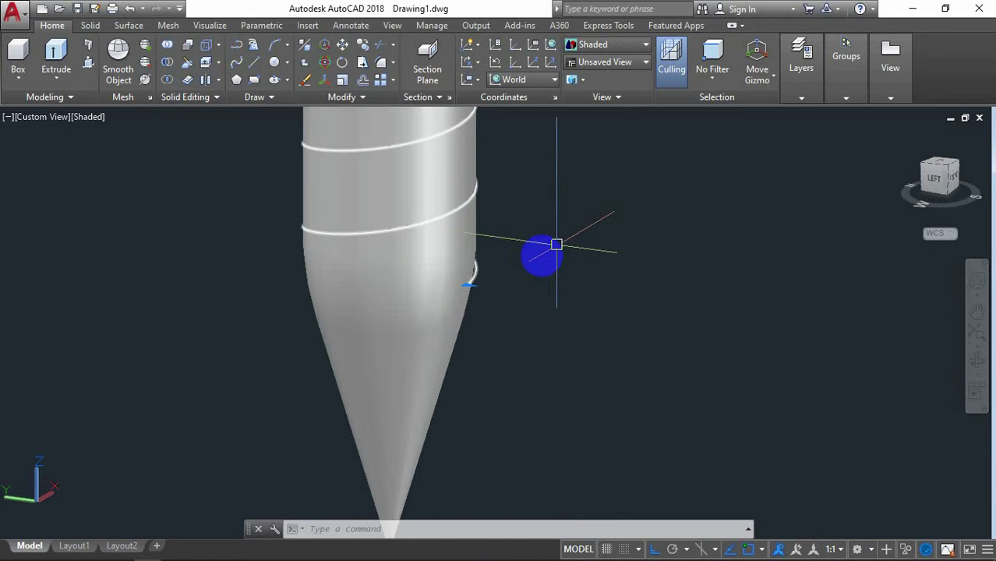
Change the helix Turns from 28 to 27 and move the Properties palette off the model.
{"action": "right_click", "coordinate": [468, 287]}
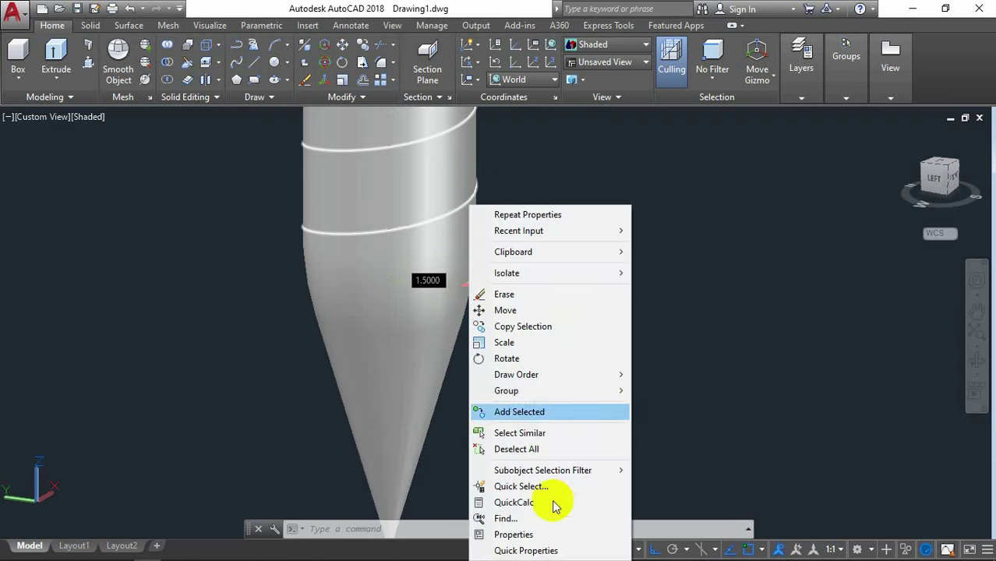
{"action": "left_click", "coordinate": [525, 538]}
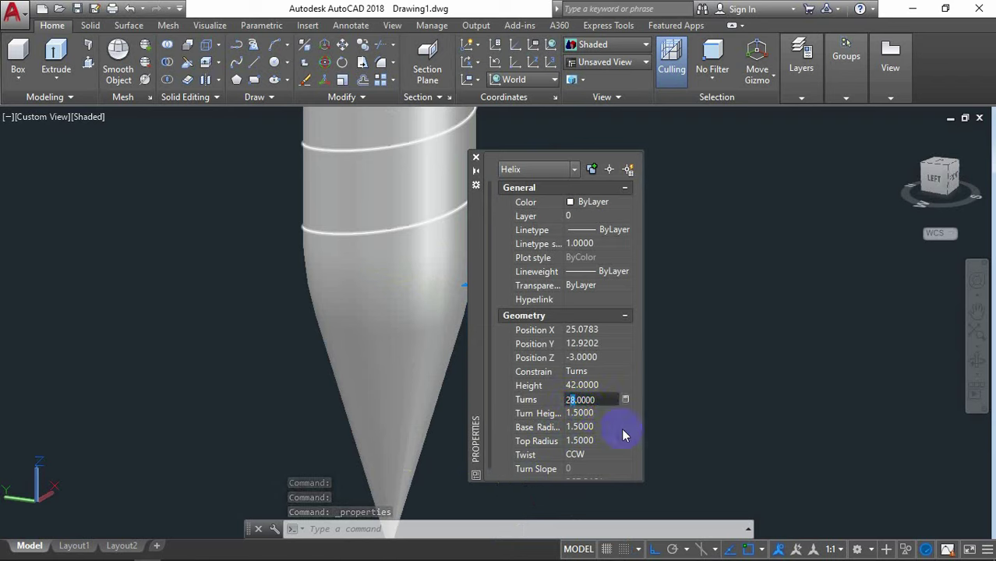
{"action": "type", "text": "7"}
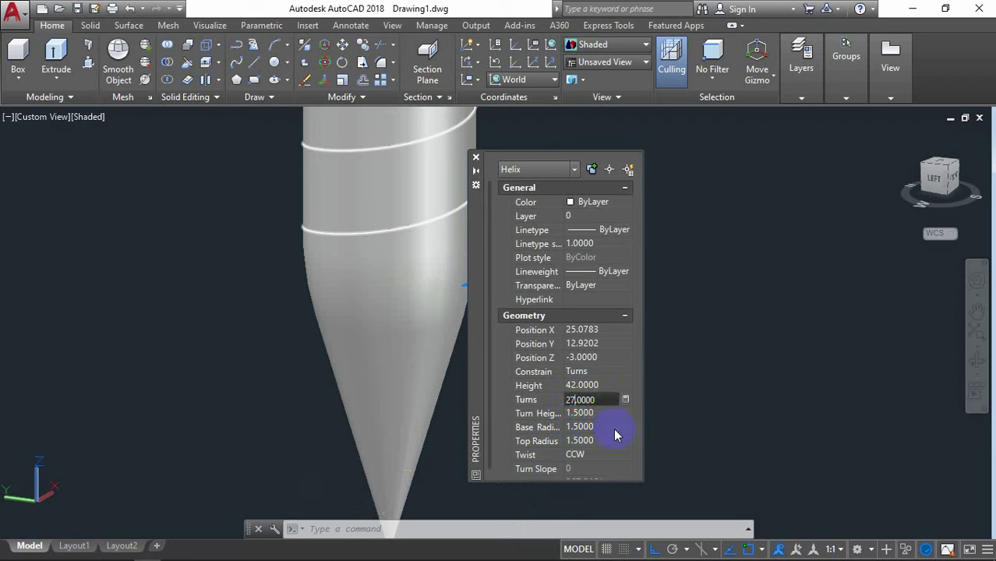
{"action": "left_click", "coordinate": [607, 413]}
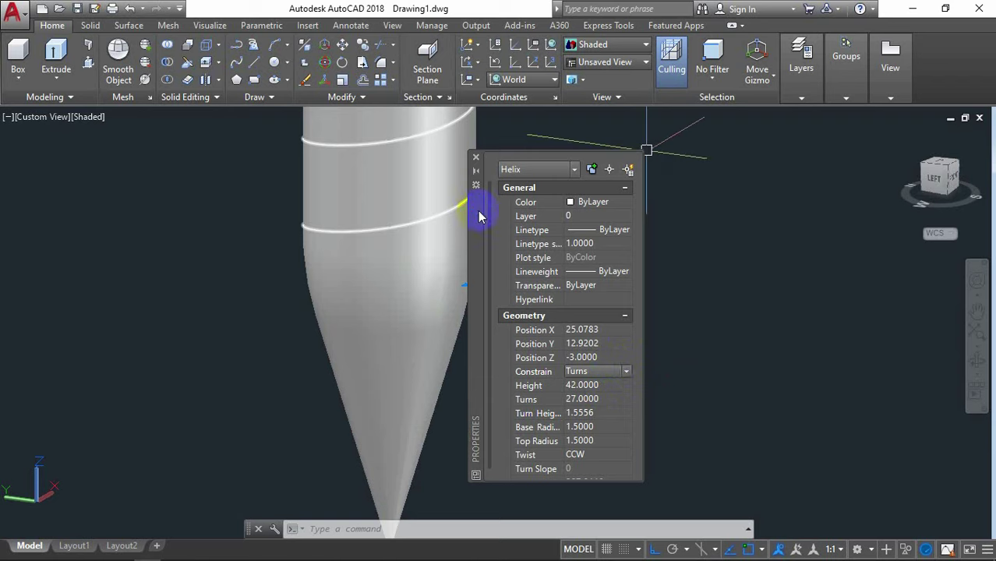
{"action": "left_click_drag", "start_coordinate": [480, 217], "coordinate": [566, 209]}
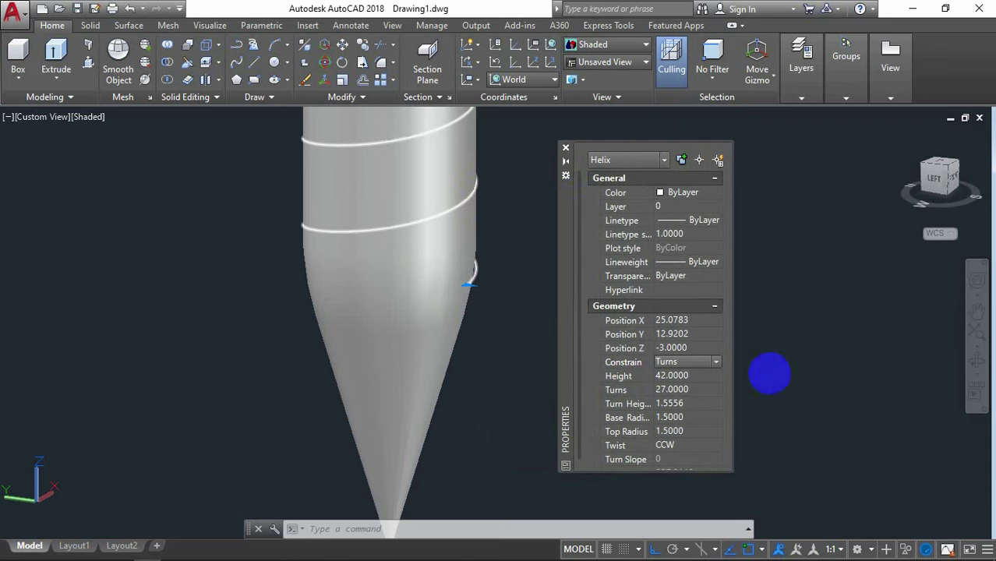
{"action": "left_click", "coordinate": [976, 360]}
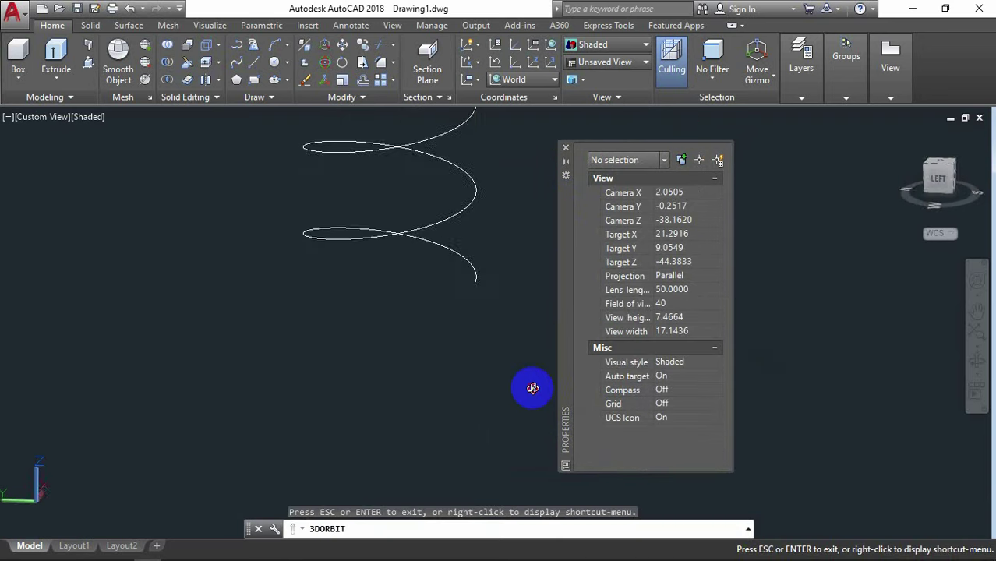
Set the helix Height to 41 (turn height 1.5185), deselect it, and close Properties.
{"action": "right_click", "coordinate": [804, 272]}
{"action": "left_click", "coordinate": [834, 284]}
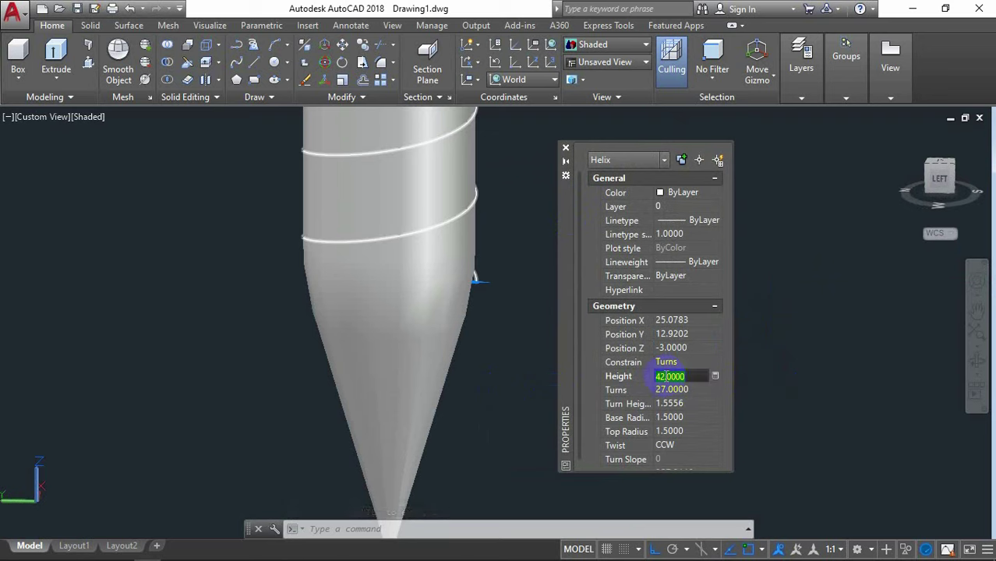
{"action": "key", "text": "BackSpace"}
{"action": "type", "text": "1"}
{"action": "left_click", "coordinate": [689, 403]}
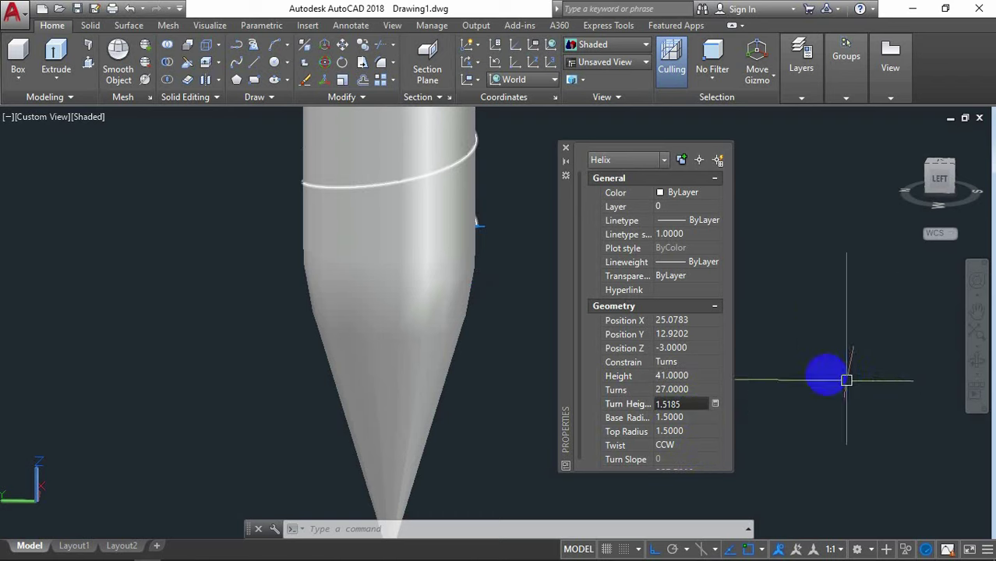
{"action": "key", "text": "Escape"}
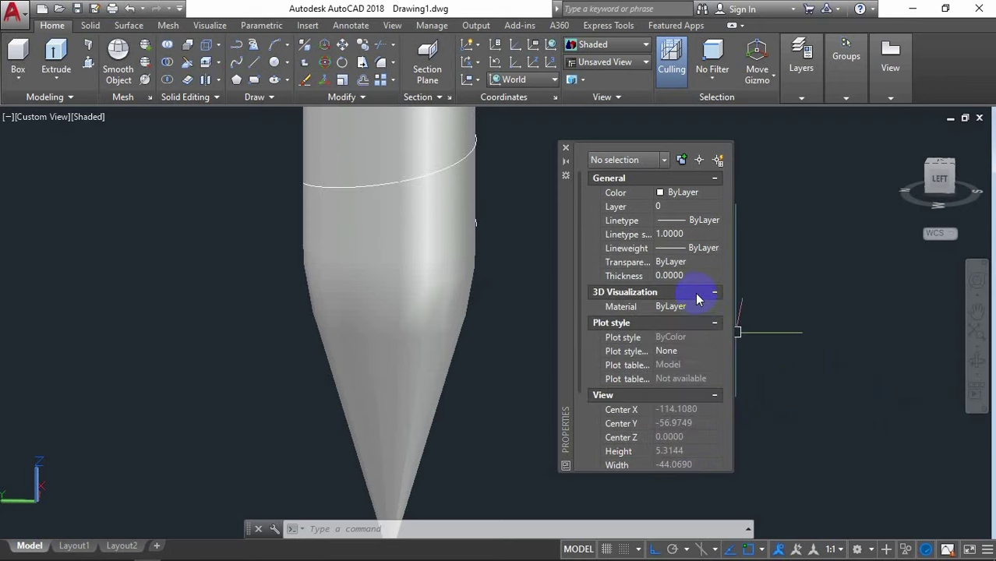
{"action": "left_click", "coordinate": [566, 151]}
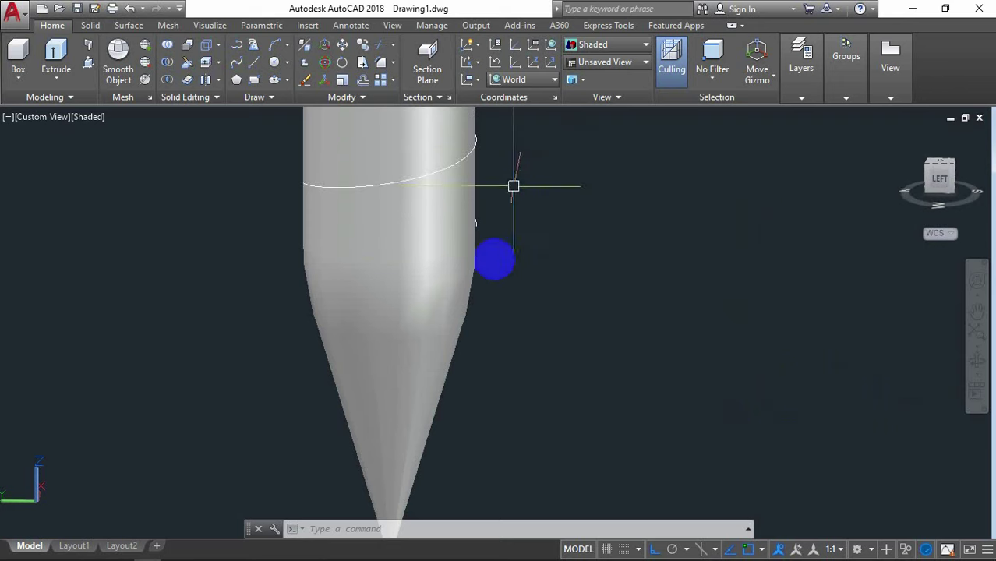
Rotate the view slightly, then show the helix Properties with height 41 and 27 turns.
{"action": "left_click", "coordinate": [976, 360]}
{"action": "mouse_move", "coordinate": [579, 252]}
{"action": "left_mouse_down"}
{"action": "mouse_move", "coordinate": [493, 257]}
{"action": "mouse_move", "coordinate": [517, 300]}
{"action": "mouse_move", "coordinate": [592, 260]}
{"action": "mouse_move", "coordinate": [282, 274]}
{"action": "mouse_move", "coordinate": [458, 229]}
{"action": "mouse_move", "coordinate": [509, 229]}
{"action": "mouse_move", "coordinate": [536, 251]}
{"action": "mouse_move", "coordinate": [596, 256]}
{"action": "mouse_move", "coordinate": [574, 265]}
{"action": "mouse_move", "coordinate": [607, 218]}
{"action": "left_mouse_up"}
{"action": "right_click", "coordinate": [641, 194]}
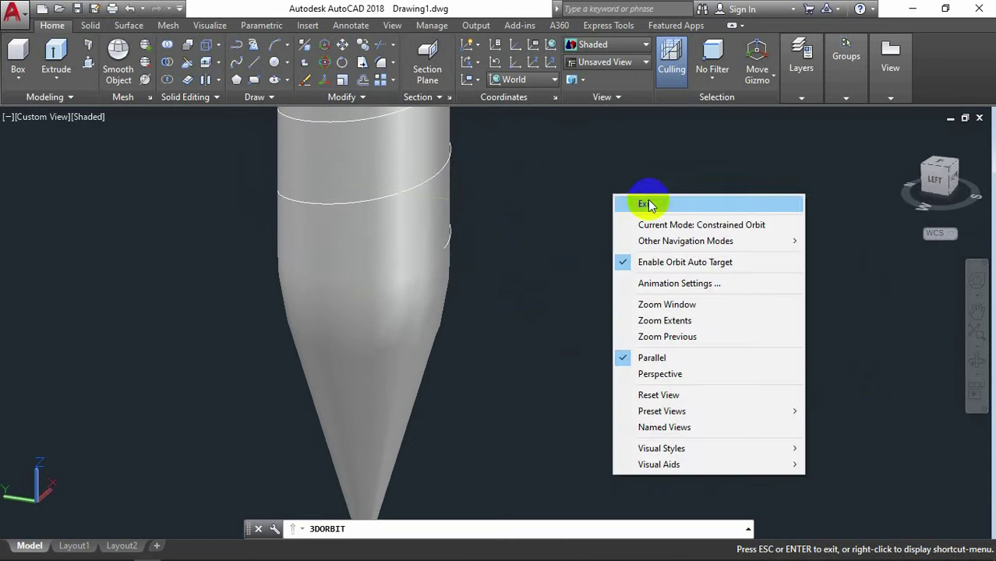
{"action": "left_click", "coordinate": [641, 195]}
{"action": "left_click", "coordinate": [452, 236]}
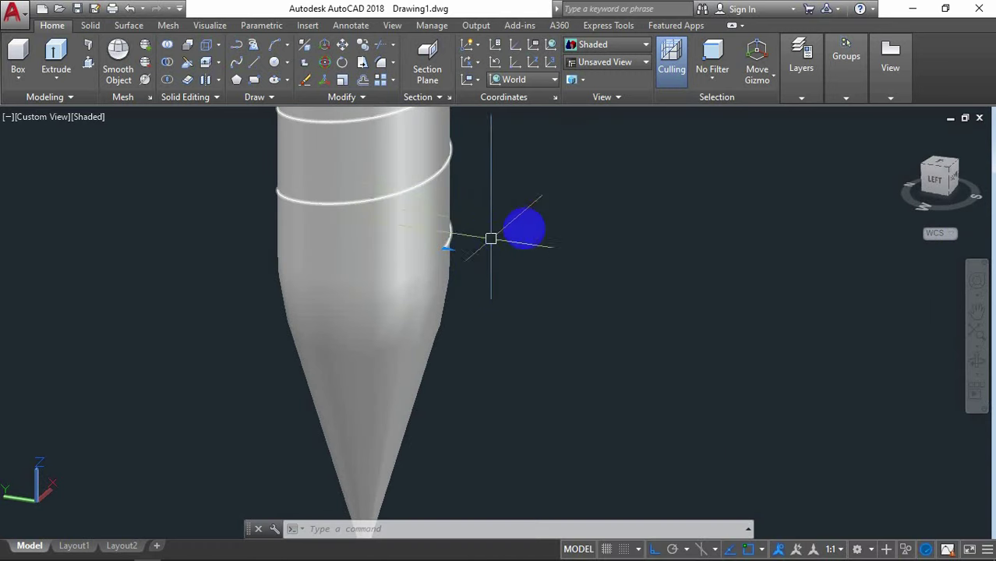
{"action": "right_click", "coordinate": [533, 209]}
{"action": "left_click", "coordinate": [584, 535]}
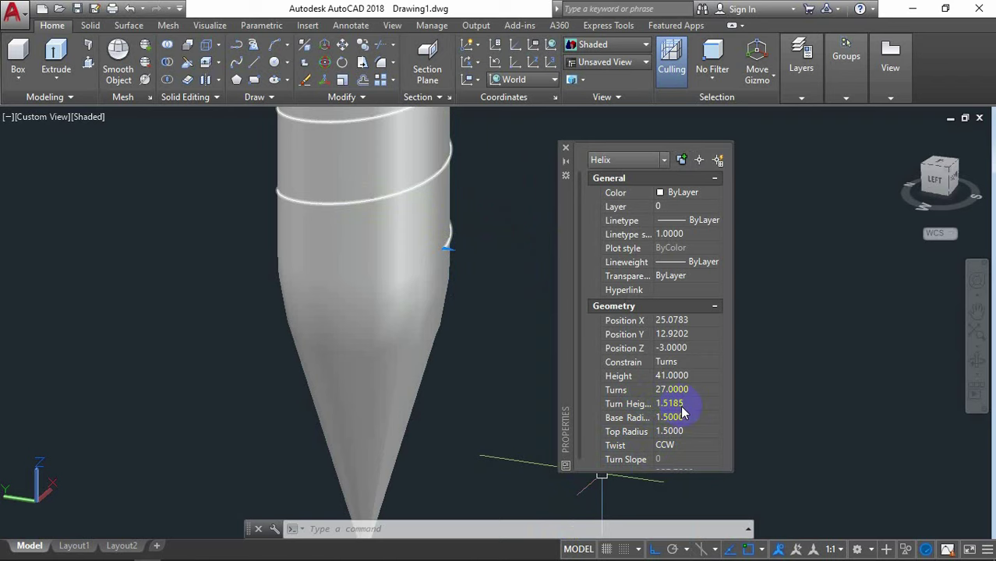
Close the Properties palette and switch the viewport to 2D Wireframe.
{"action": "left_click", "coordinate": [565, 149]}
{"action": "left_click", "coordinate": [89, 116]}
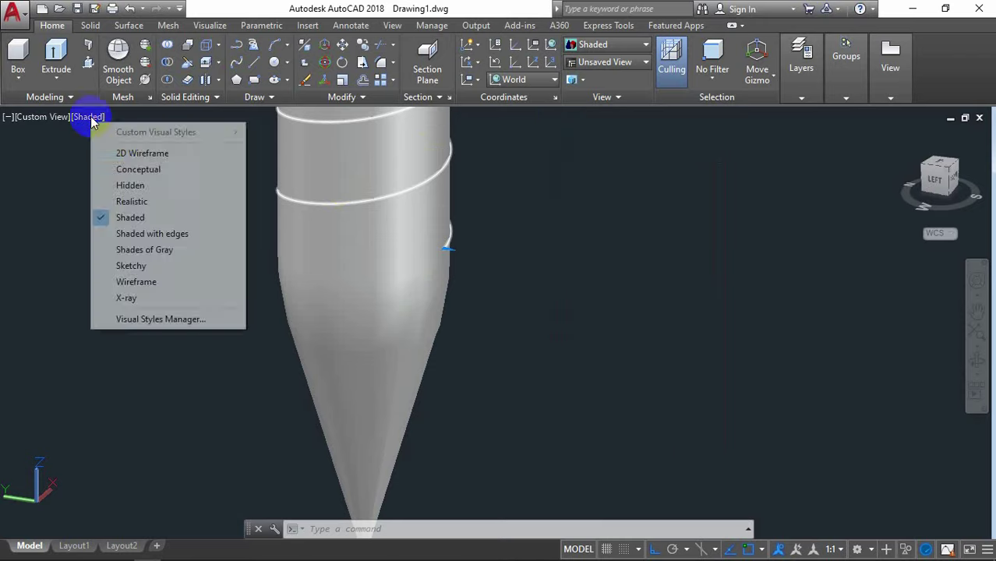
{"action": "left_click", "coordinate": [148, 155]}
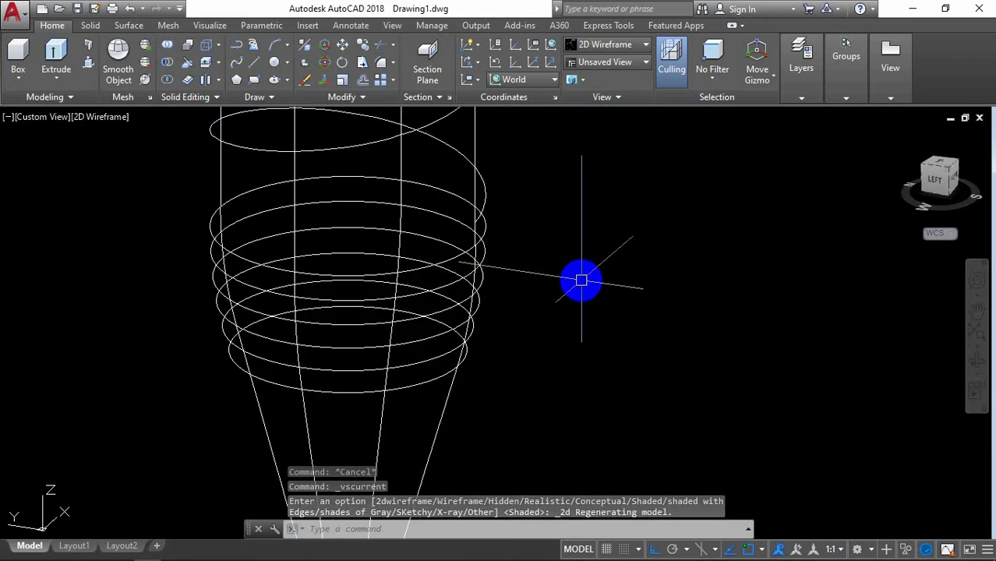
Start a new helix with HE and rotate the view slightly.
{"action": "type", "text": "HE"}
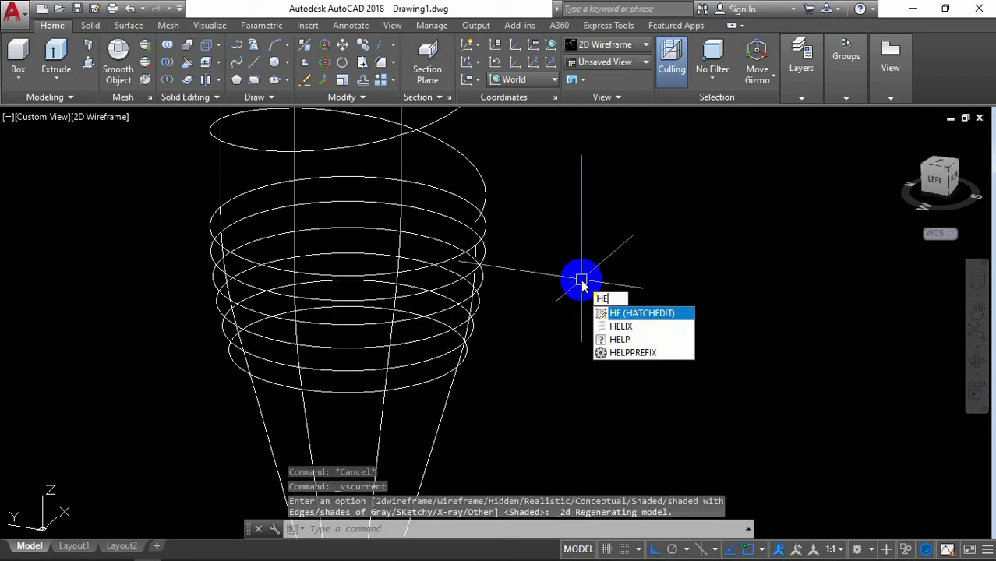
{"action": "left_click", "coordinate": [627, 325]}
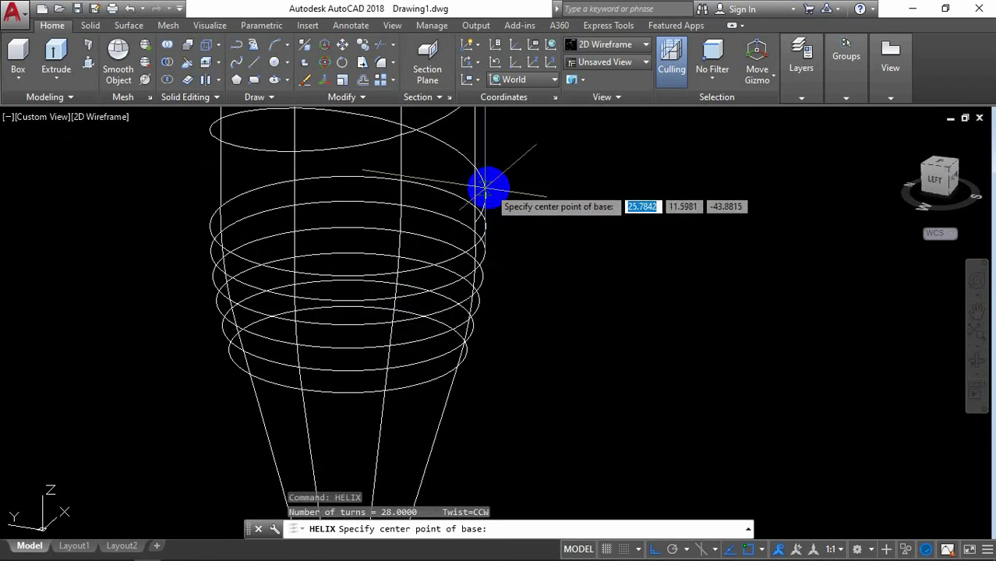
{"action": "scroll", "coordinate": [485, 187], "scroll_direction": "up", "scroll_amount": 2}
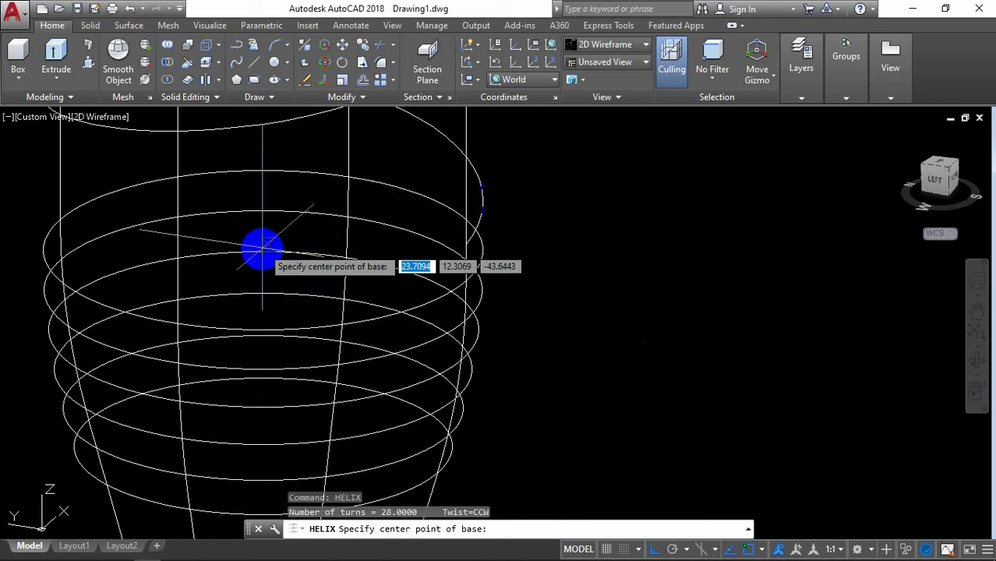
{"action": "scroll", "coordinate": [260, 251], "scroll_direction": "up", "scroll_amount": 1}
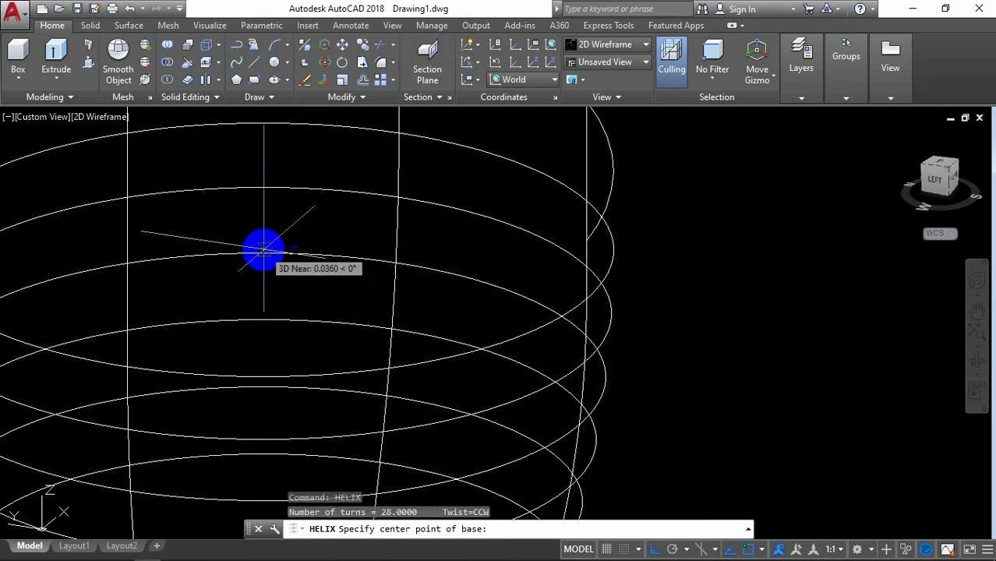
{"action": "scroll", "coordinate": [263, 249], "scroll_direction": "down", "scroll_amount": 1}
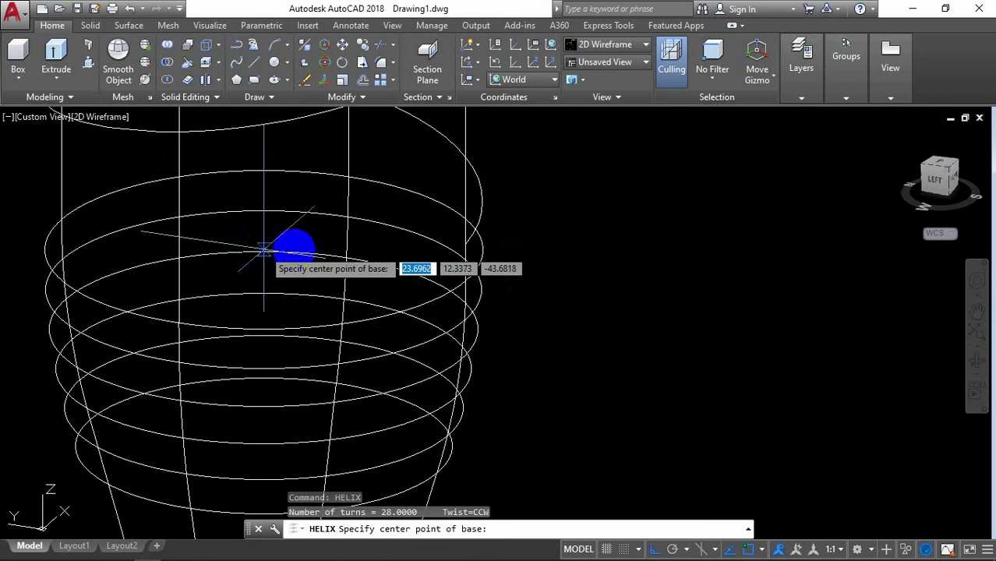
{"action": "left_click", "coordinate": [975, 360]}
{"action": "left_click_drag", "start_coordinate": [700, 361], "coordinate": [703, 338]}
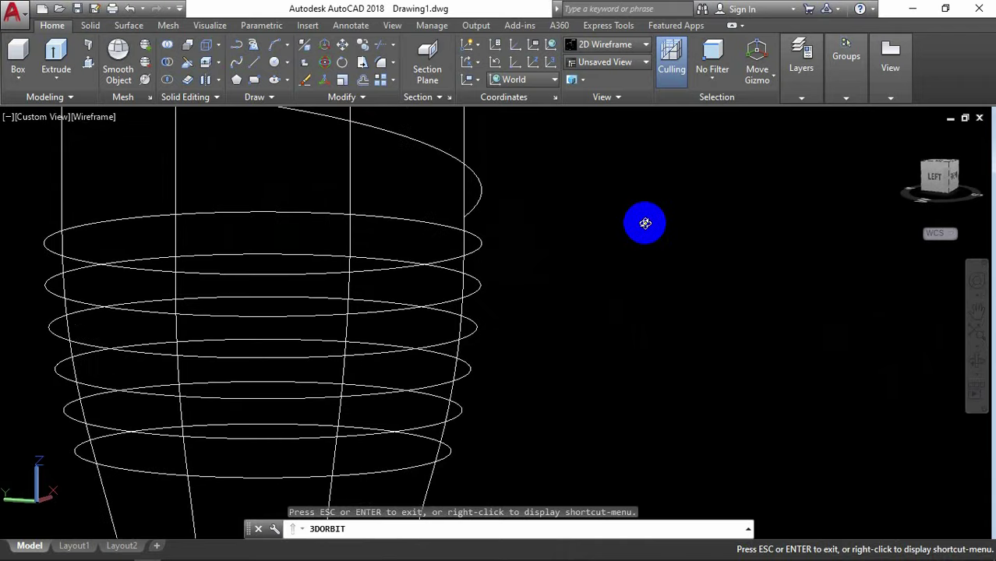
{"action": "right_click", "coordinate": [642, 209]}
{"action": "left_click", "coordinate": [669, 229]}
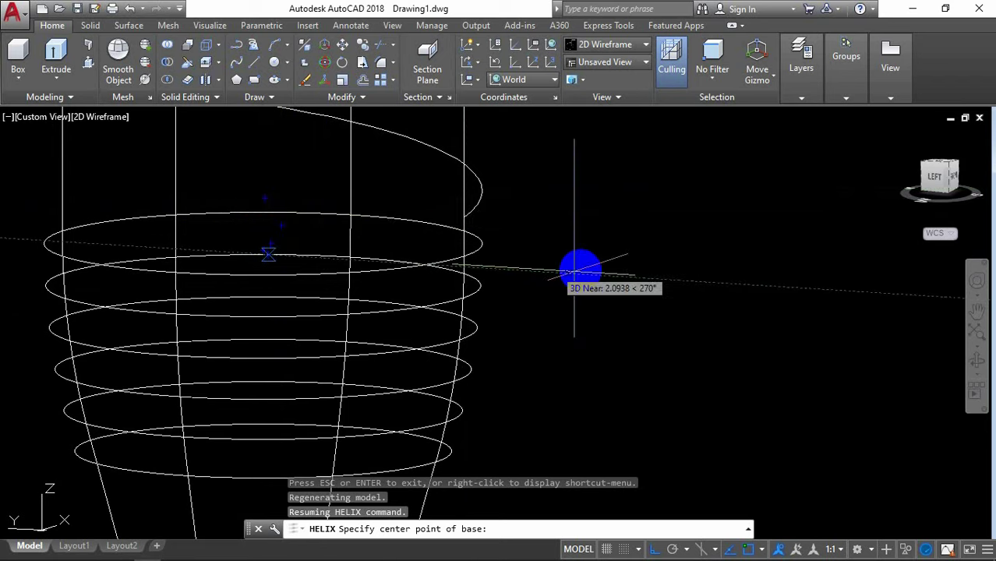
Rotate the view to see the helix side-on, then cancel the unfinished helix.
{"action": "left_click", "coordinate": [977, 359]}
{"action": "mouse_move", "coordinate": [581, 263]}
{"action": "left_mouse_down"}
{"action": "mouse_move", "coordinate": [538, 305]}
{"action": "mouse_move", "coordinate": [654, 275]}
{"action": "mouse_move", "coordinate": [676, 288]}
{"action": "mouse_move", "coordinate": [600, 302]}
{"action": "mouse_move", "coordinate": [629, 295]}
{"action": "mouse_move", "coordinate": [641, 277]}
{"action": "mouse_move", "coordinate": [622, 291]}
{"action": "left_mouse_up"}
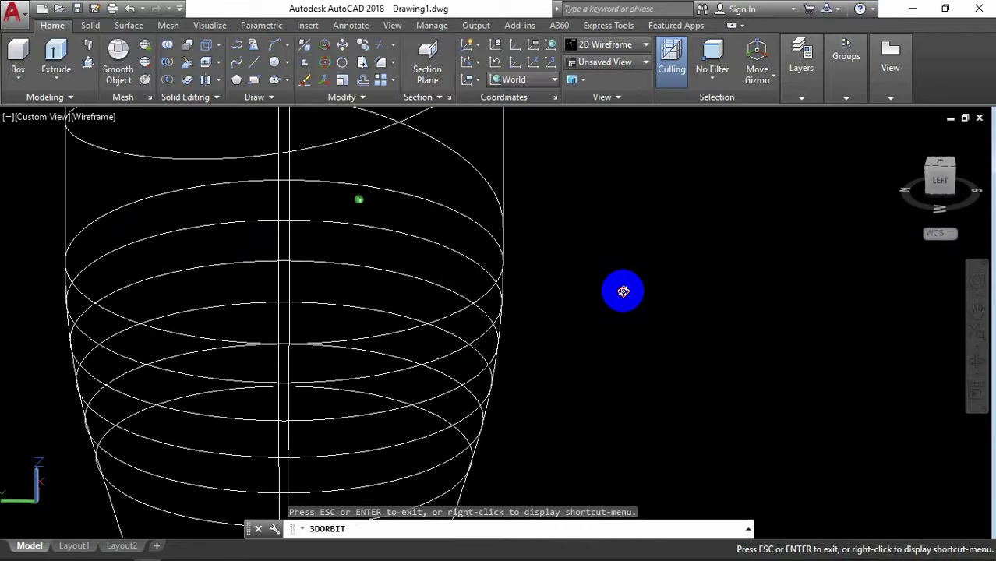
{"action": "right_click", "coordinate": [626, 190]}
{"action": "left_click", "coordinate": [684, 198]}
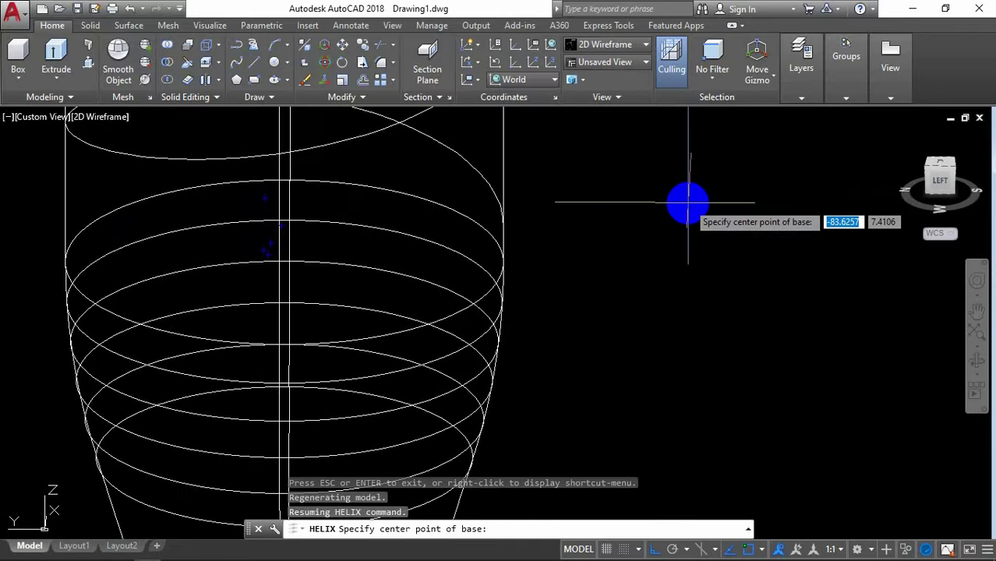
{"action": "key", "text": "Escape"}
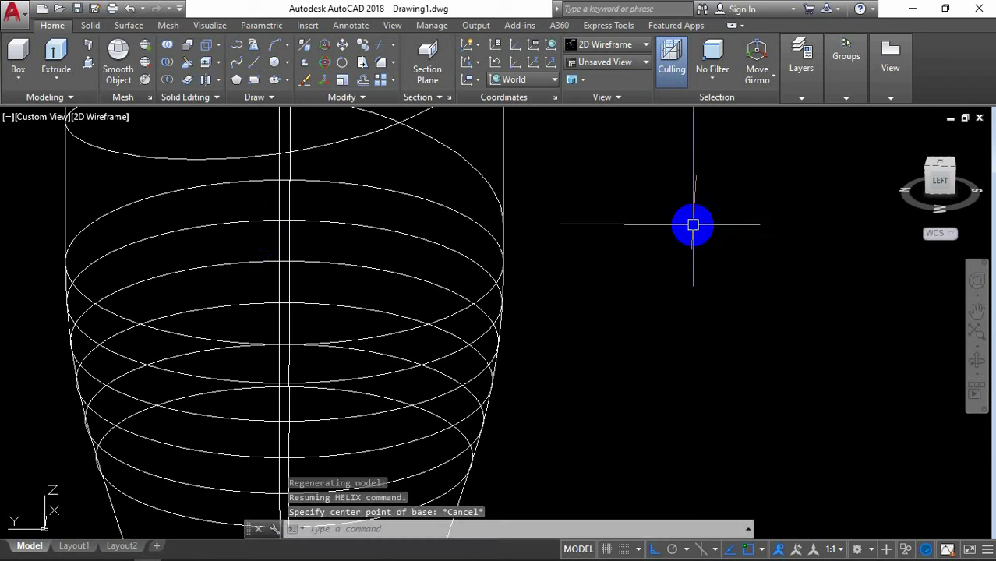
{"action": "type", "text": "c"}
Draw a 2P circle between the helix's right and left outer edges, then tilt the view down onto it.
{"action": "key", "text": "Return"}
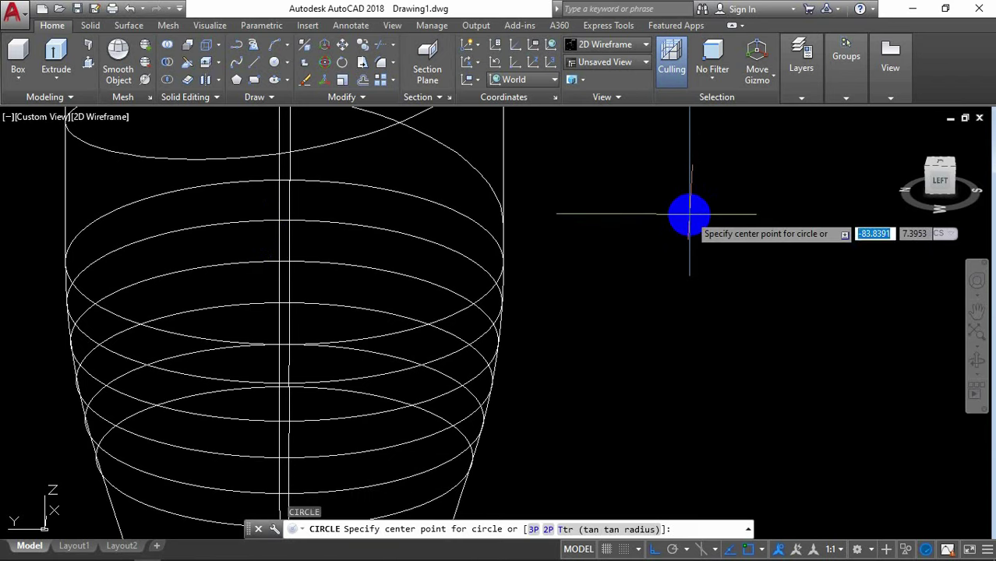
{"action": "key", "text": "Return"}
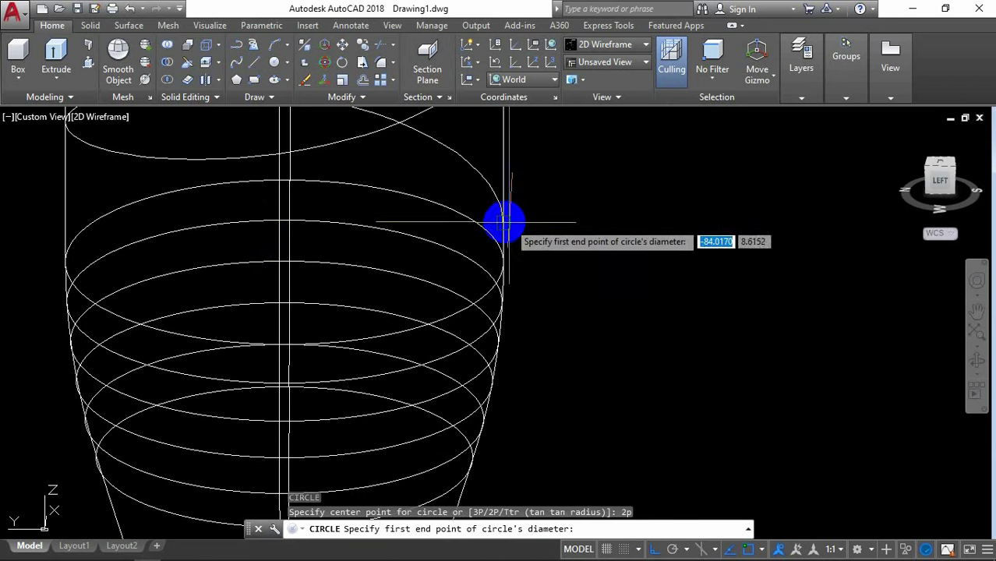
{"action": "left_click", "coordinate": [503, 221]}
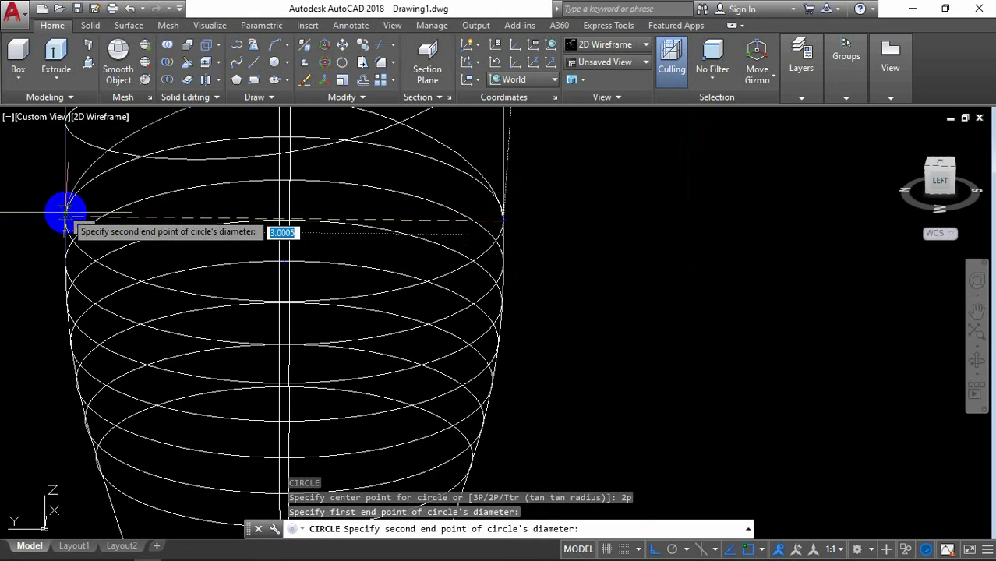
{"action": "left_click", "coordinate": [66, 211]}
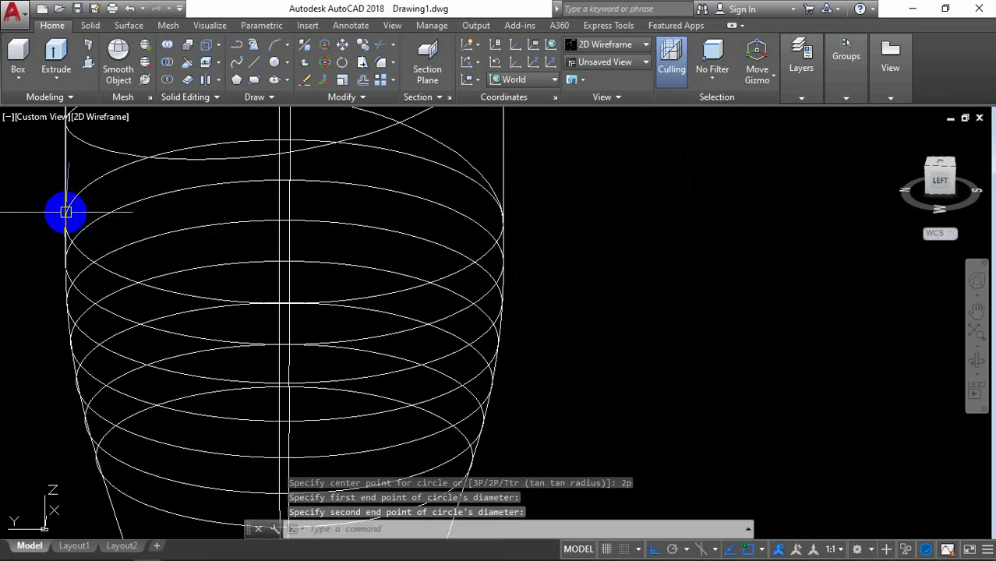
{"action": "left_click", "coordinate": [975, 363]}
{"action": "mouse_move", "coordinate": [771, 356]}
{"action": "left_mouse_down"}
{"action": "mouse_move", "coordinate": [745, 309]}
{"action": "mouse_move", "coordinate": [712, 310]}
{"action": "mouse_move", "coordinate": [665, 340]}
{"action": "mouse_move", "coordinate": [693, 349]}
{"action": "mouse_move", "coordinate": [803, 336]}
{"action": "mouse_move", "coordinate": [563, 367]}
{"action": "mouse_move", "coordinate": [511, 349]}
{"action": "mouse_move", "coordinate": [505, 294]}
{"action": "mouse_move", "coordinate": [522, 289]}
{"action": "mouse_move", "coordinate": [652, 305]}
{"action": "mouse_move", "coordinate": [712, 391]}
{"action": "mouse_move", "coordinate": [589, 378]}
{"action": "mouse_move", "coordinate": [465, 345]}
{"action": "left_mouse_up"}
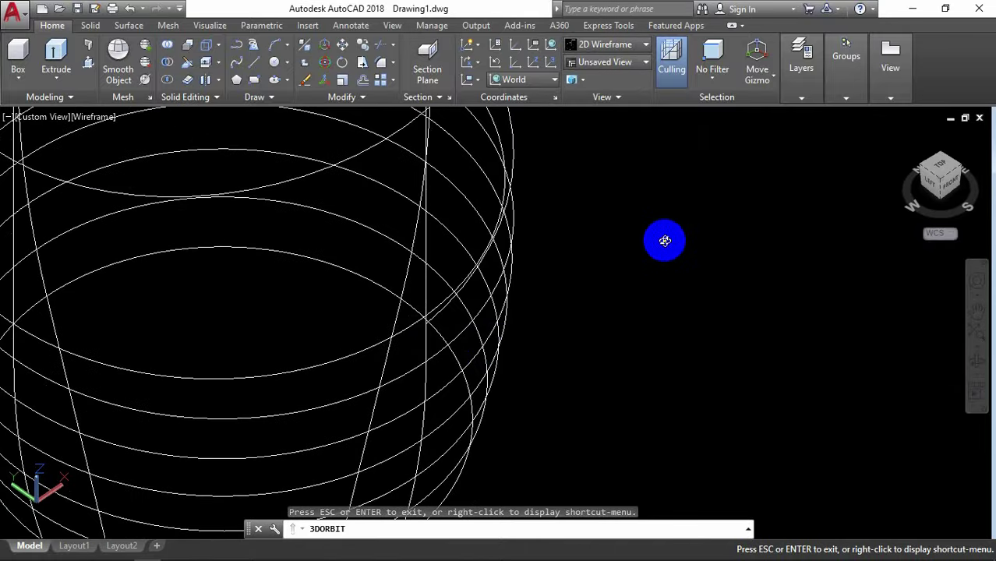
Erase the circle drawn across the helix.
{"action": "right_click", "coordinate": [665, 241]}
{"action": "left_click", "coordinate": [691, 244]}
{"action": "left_click", "coordinate": [367, 353]}
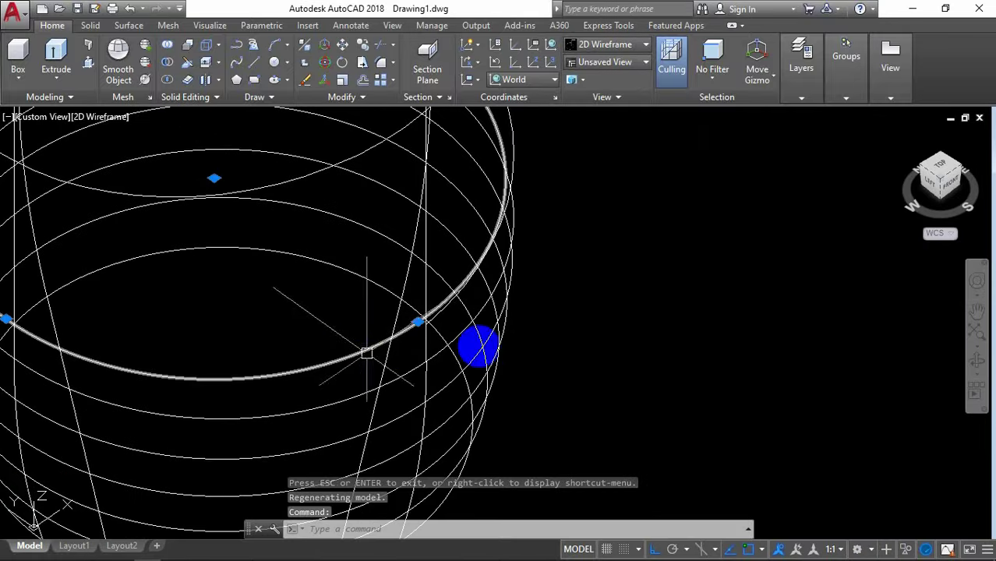
{"action": "type", "text": "e"}
{"action": "key", "text": "Return"}
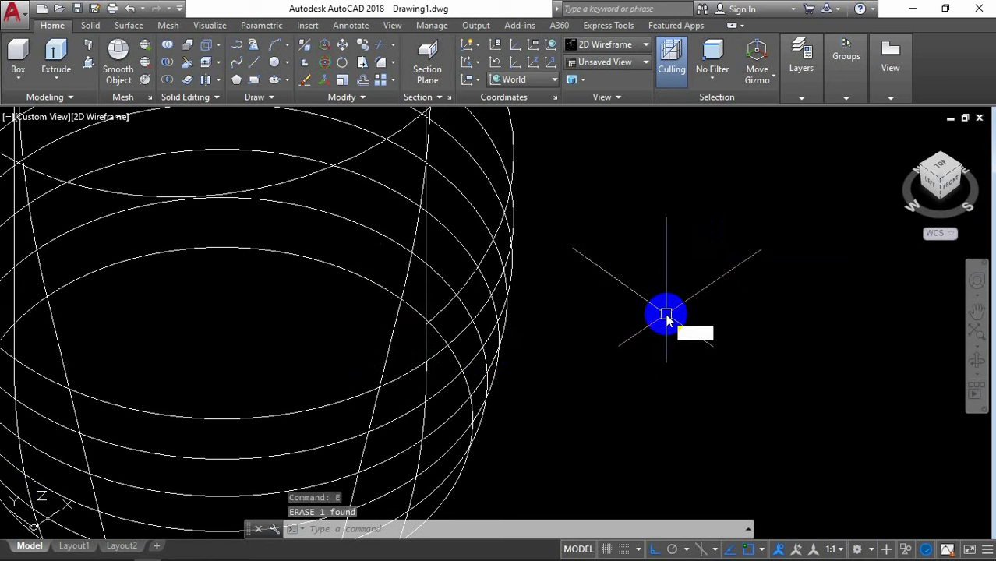
Start a new 2P circle and place its first diameter point.
{"action": "type", "text": "v"}
{"action": "key", "text": "BackSpace"}
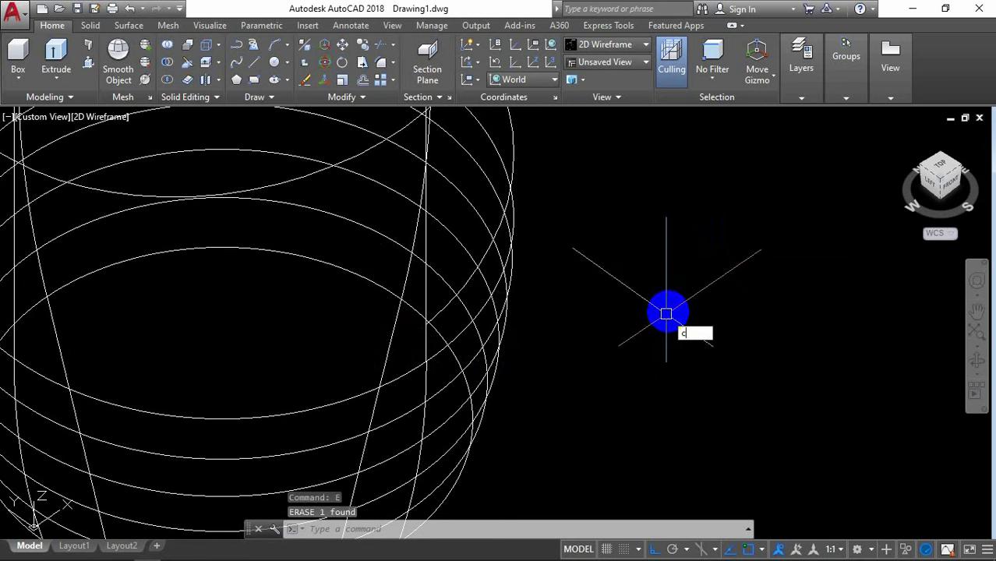
{"action": "key", "text": "Return"}
{"action": "key", "text": "Return"}
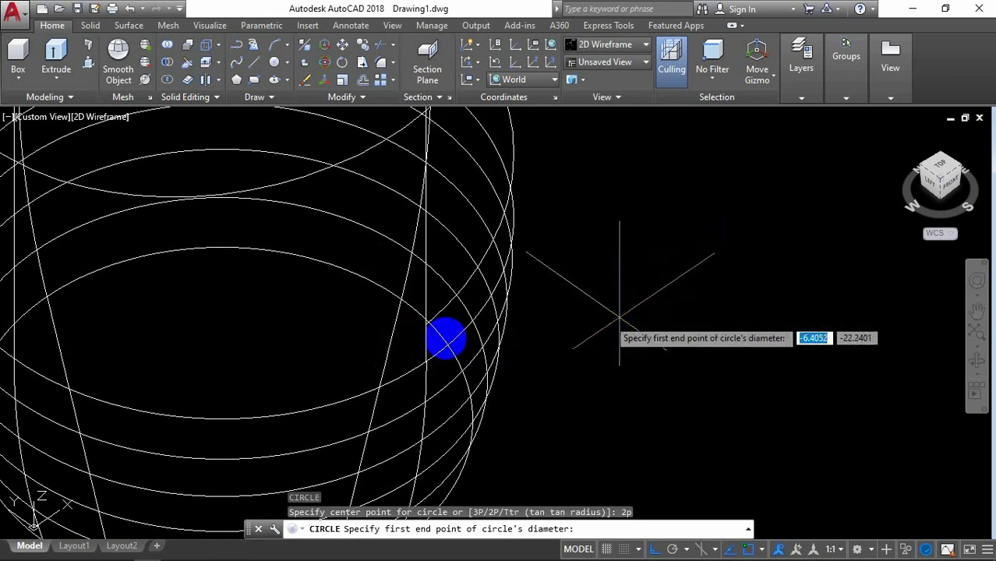
{"action": "scroll", "coordinate": [425, 333], "scroll_direction": "up", "scroll_amount": 3}
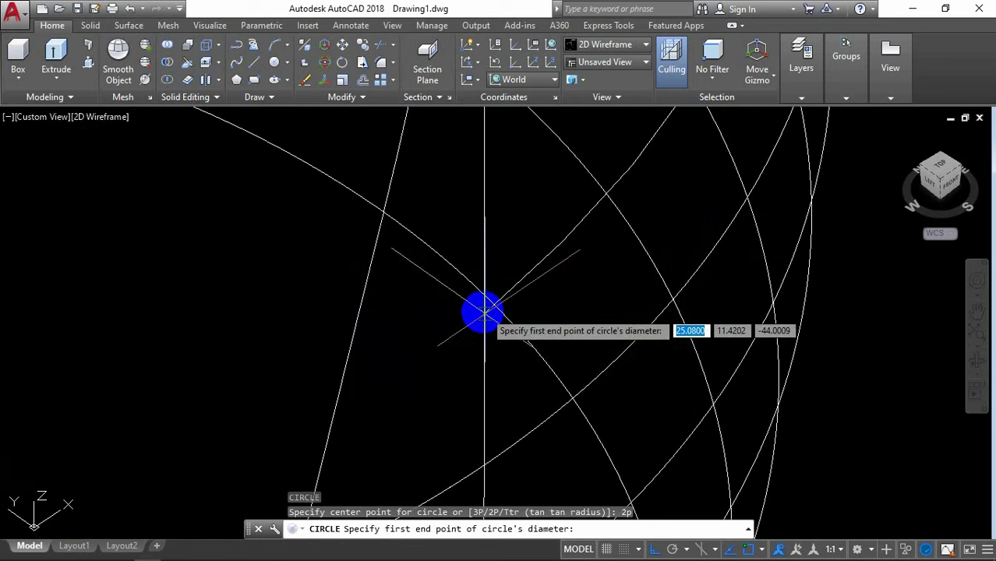
{"action": "scroll", "coordinate": [484, 311], "scroll_direction": "up", "scroll_amount": 2}
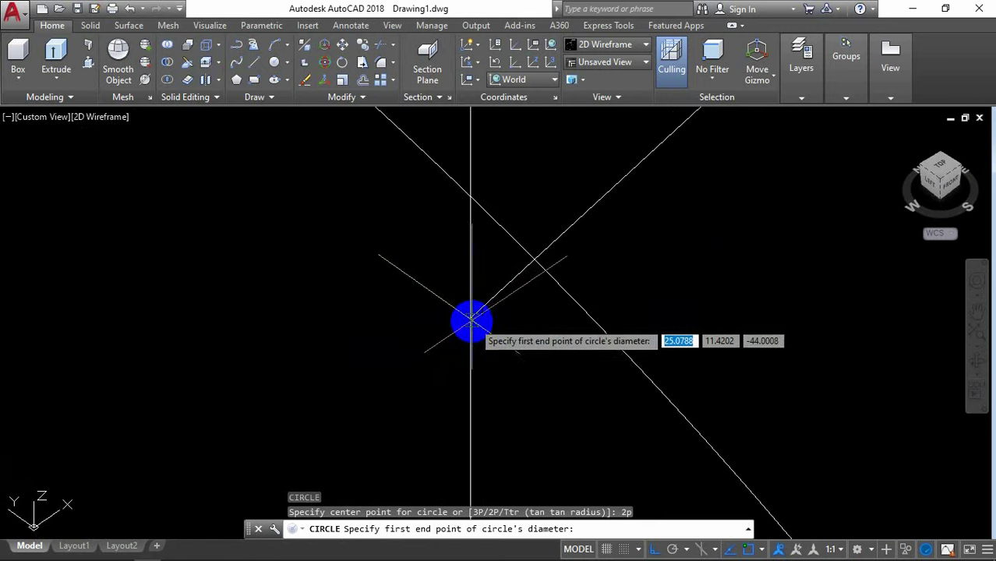
{"action": "scroll", "coordinate": [468, 311], "scroll_direction": "up", "scroll_amount": 2}
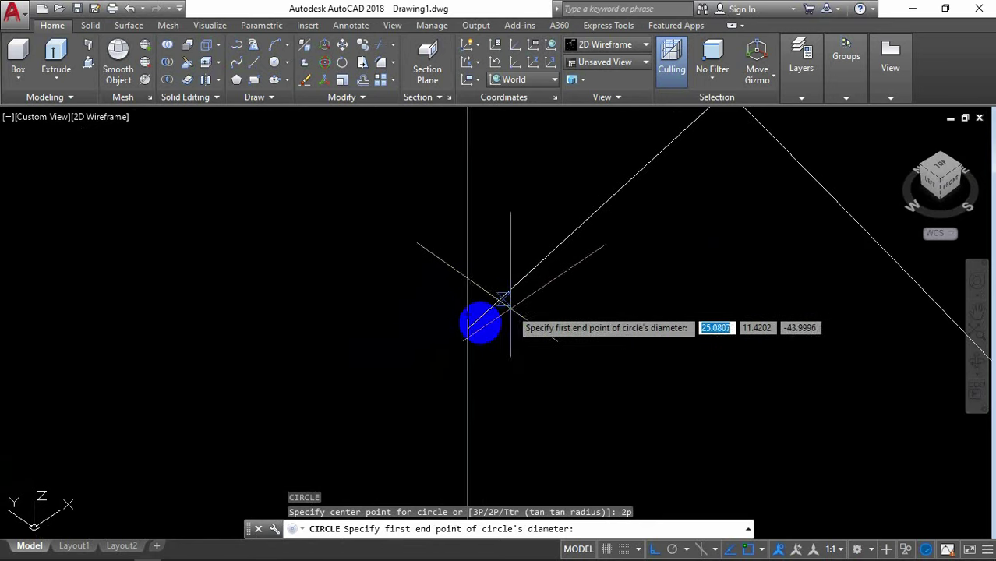
{"action": "left_click", "coordinate": [475, 333]}
{"action": "scroll", "coordinate": [479, 334], "scroll_direction": "down", "scroll_amount": 1}
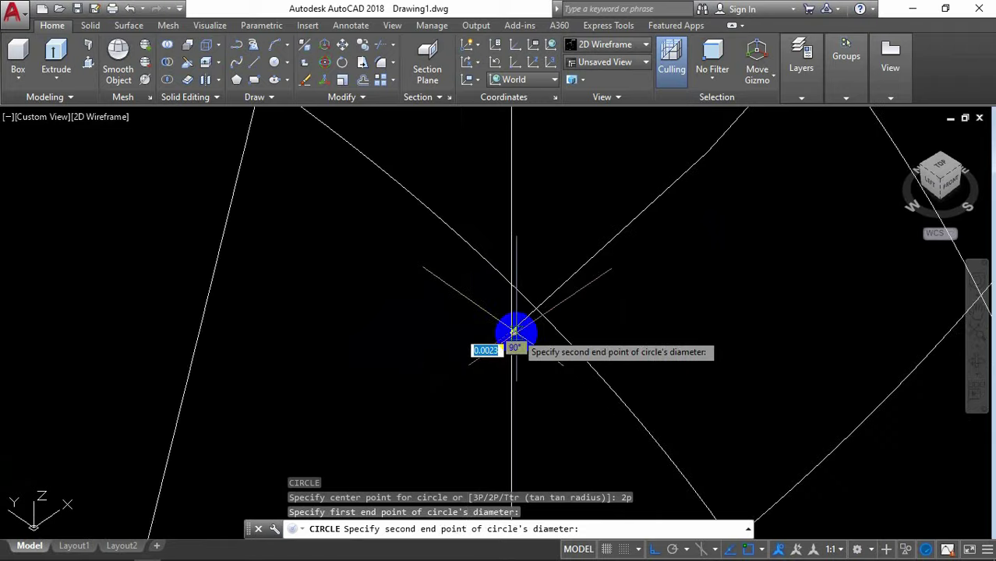
{"action": "scroll", "coordinate": [491, 333], "scroll_direction": "down", "scroll_amount": 2}
{"action": "scroll", "coordinate": [507, 333], "scroll_direction": "down", "scroll_amount": 2}
{"action": "scroll", "coordinate": [273, 167], "scroll_direction": "up", "scroll_amount": 2}
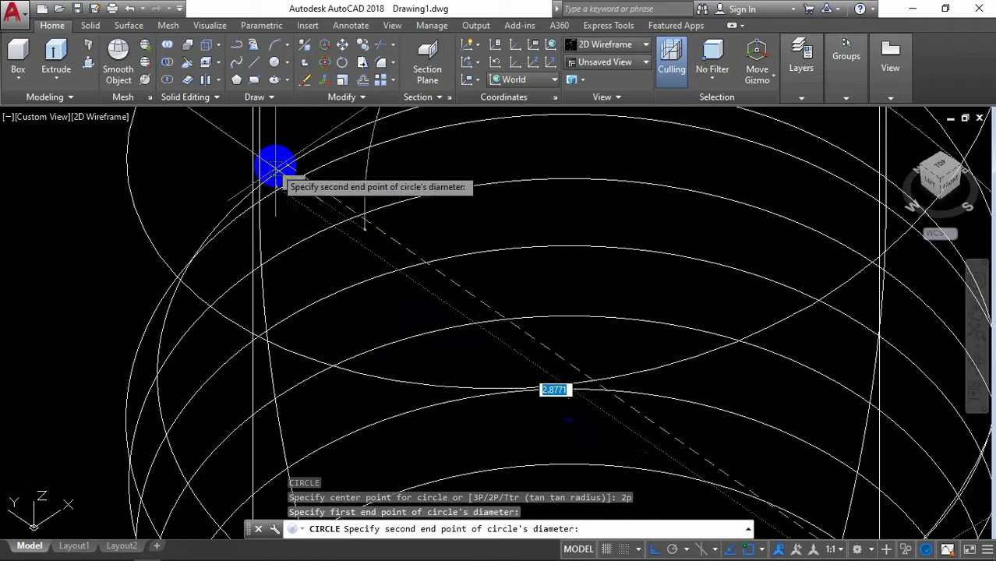
{"action": "scroll", "coordinate": [269, 162], "scroll_direction": "up", "scroll_amount": 2}
{"action": "scroll", "coordinate": [247, 154], "scroll_direction": "up", "scroll_amount": 2}
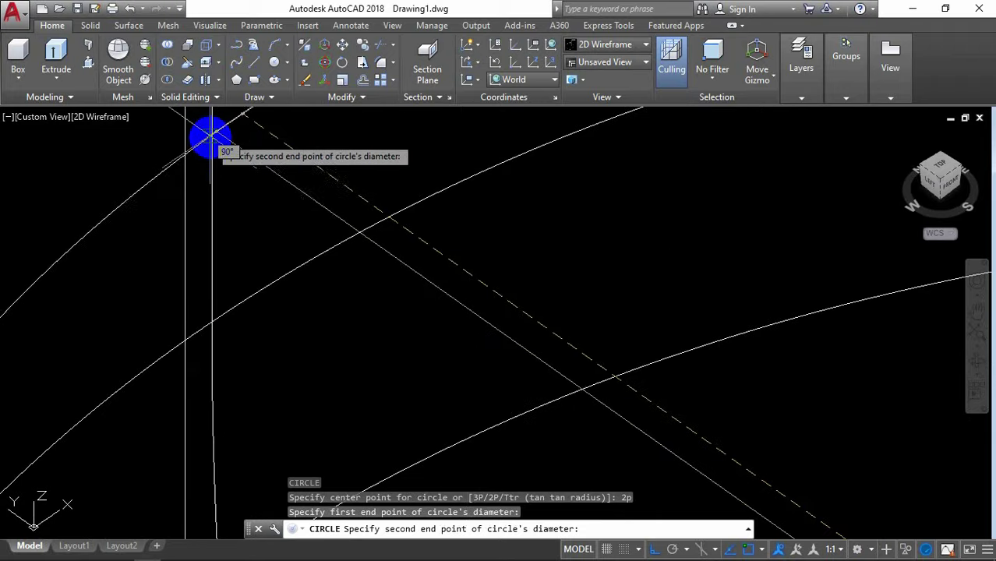
{"action": "scroll", "coordinate": [263, 166], "scroll_direction": "down", "scroll_amount": 2}
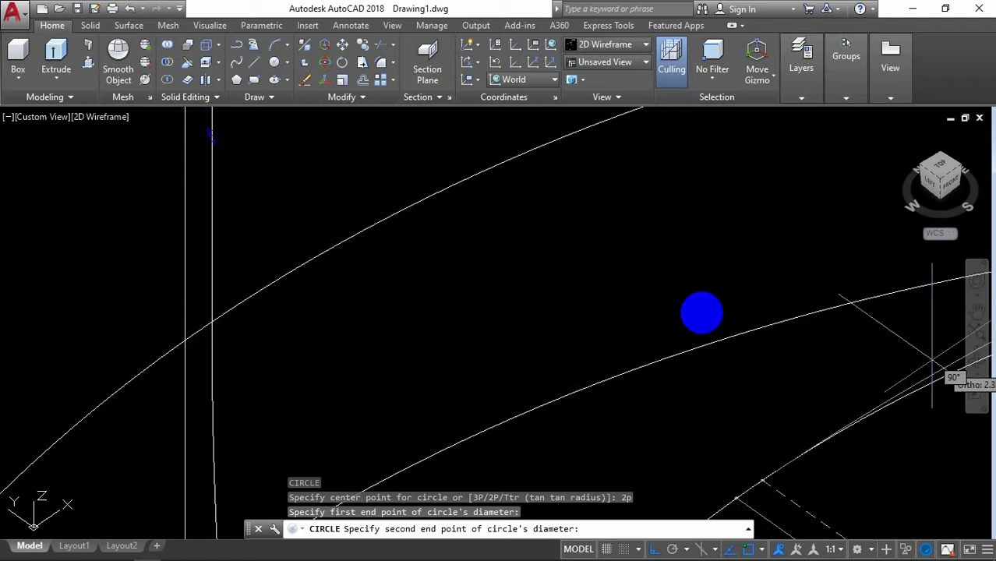
{"action": "scroll", "coordinate": [702, 312], "scroll_direction": "down", "scroll_amount": 2}
{"action": "scroll", "coordinate": [716, 323], "scroll_direction": "down", "scroll_amount": 2}
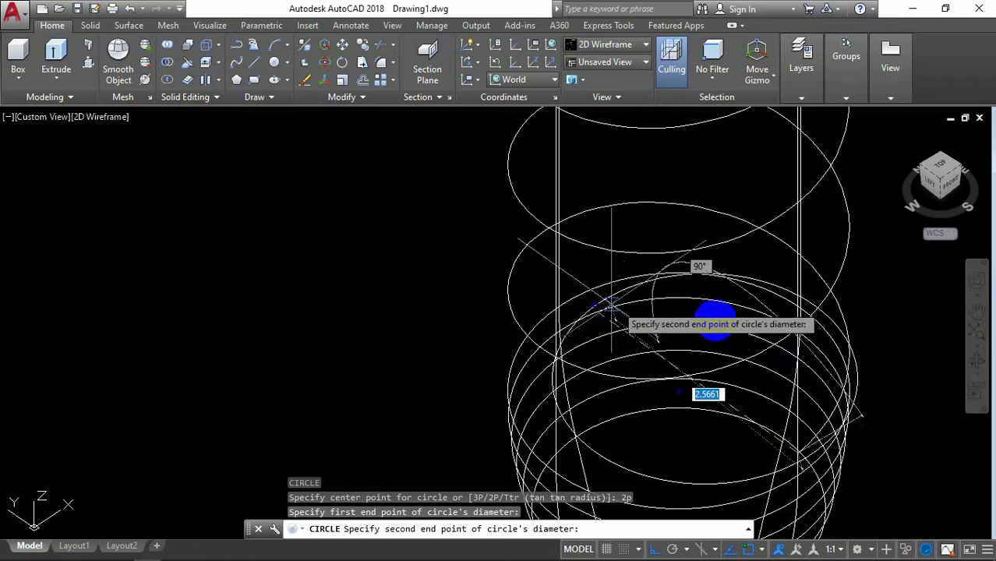
Orbit the view back to a straight side view of the coil.
{"action": "left_click", "coordinate": [977, 360]}
{"action": "left_click_drag", "start_coordinate": [645, 350], "coordinate": [736, 329]}
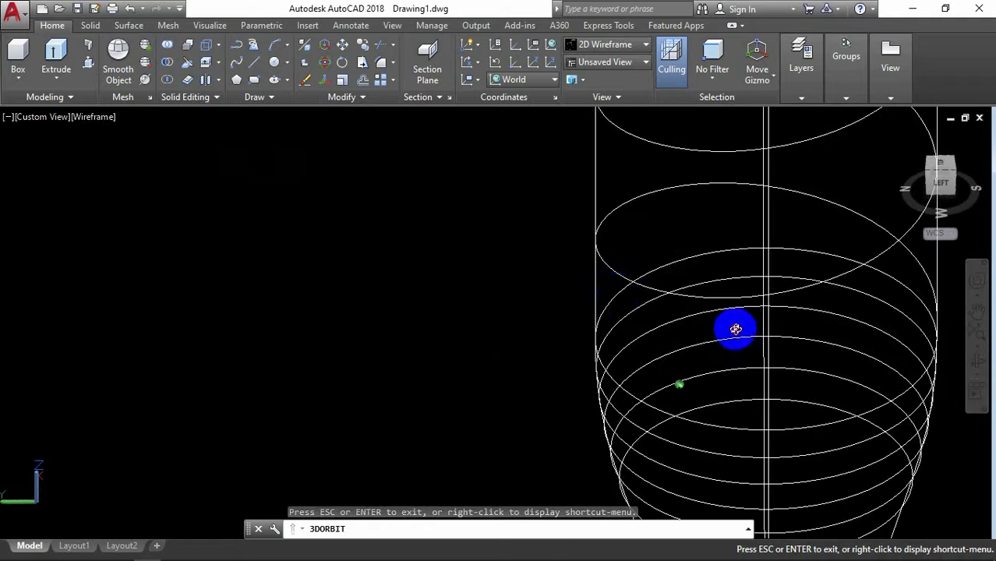
{"action": "right_click", "coordinate": [377, 247]}
{"action": "left_click", "coordinate": [416, 254]}
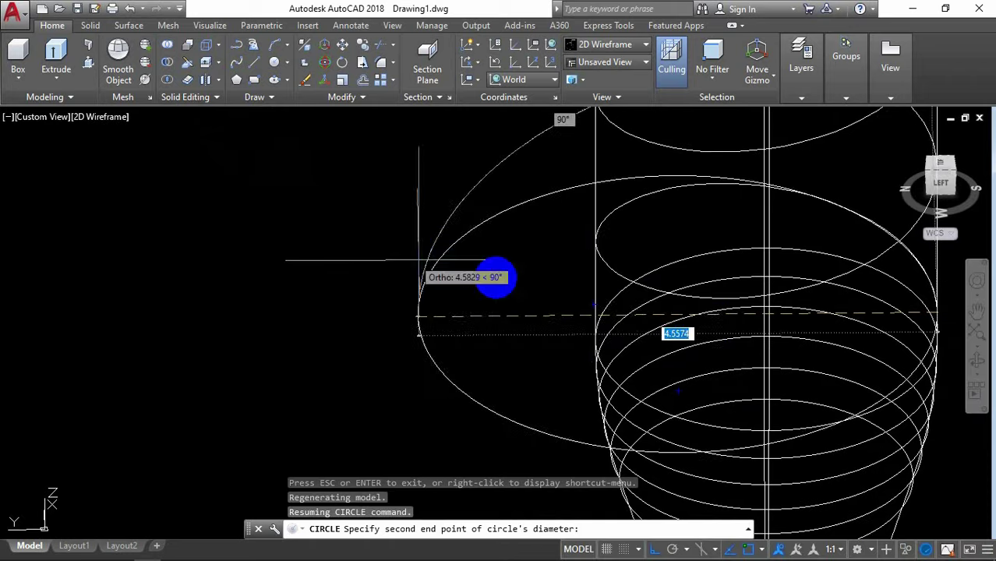
{"action": "scroll", "coordinate": [596, 308], "scroll_direction": "up", "scroll_amount": 2}
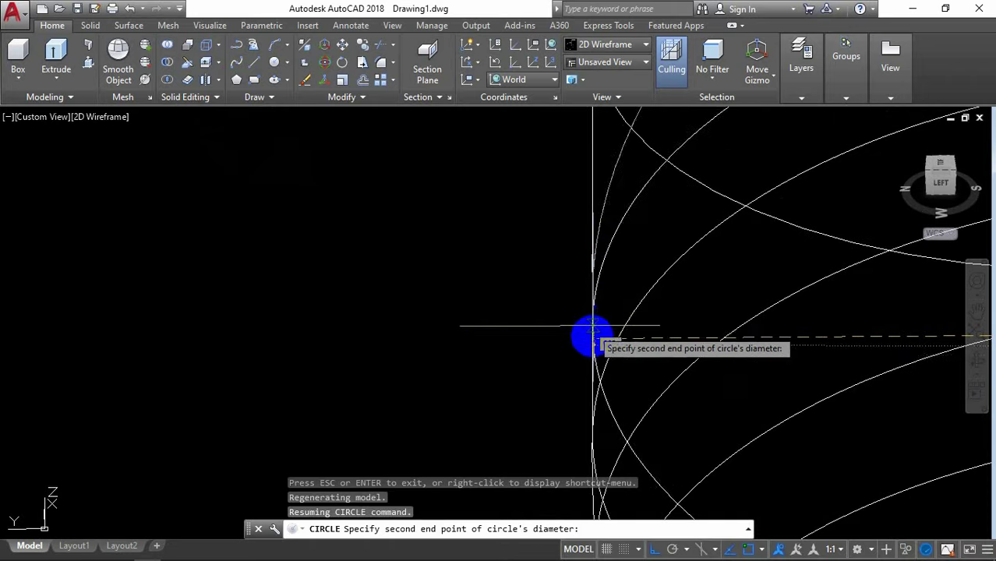
{"action": "scroll", "coordinate": [591, 338], "scroll_direction": "up", "scroll_amount": 2}
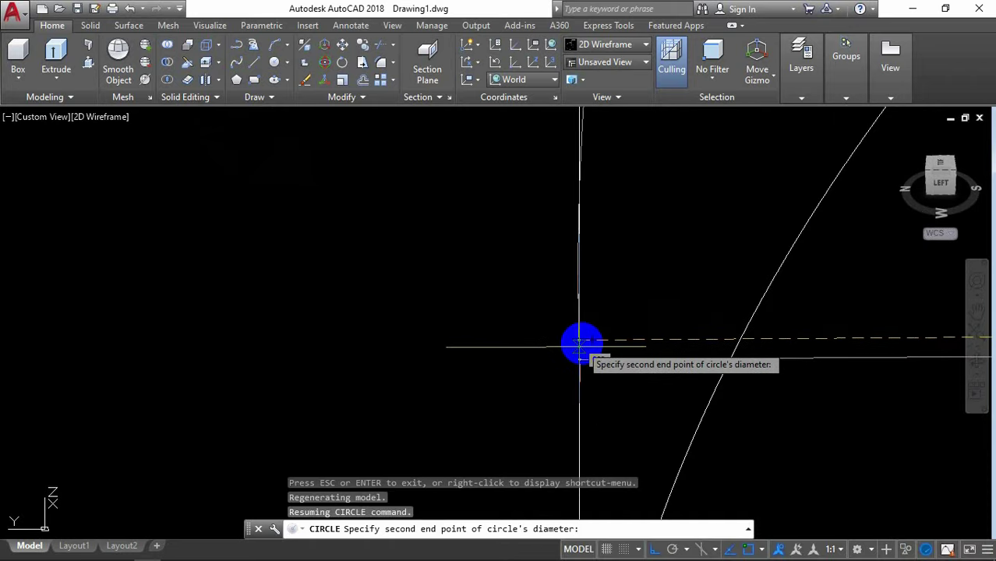
{"action": "scroll", "coordinate": [245, 311], "scroll_direction": "down", "scroll_amount": 2}
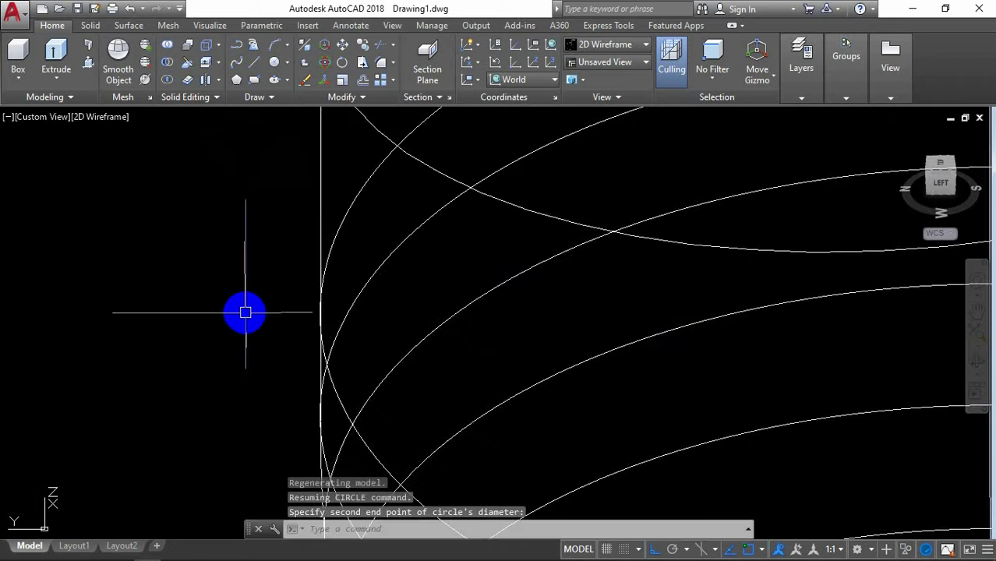
{"action": "scroll", "coordinate": [245, 313], "scroll_direction": "down", "scroll_amount": 2}
{"action": "scroll", "coordinate": [246, 313], "scroll_direction": "down", "scroll_amount": 1}
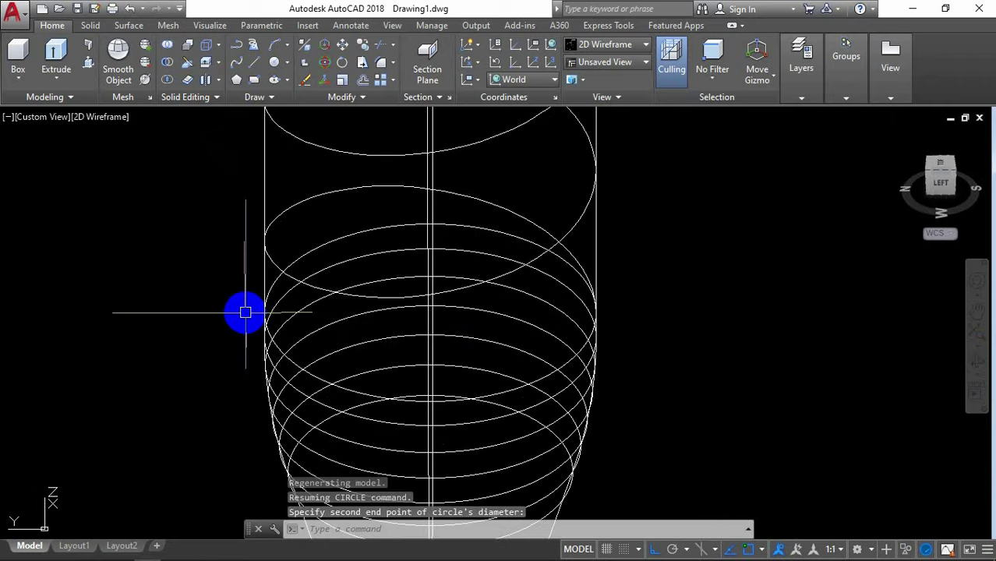
{"action": "left_click", "coordinate": [977, 372]}
{"action": "mouse_move", "coordinate": [772, 387]}
{"action": "left_mouse_down"}
{"action": "mouse_move", "coordinate": [740, 345]}
{"action": "mouse_move", "coordinate": [631, 328]}
{"action": "mouse_move", "coordinate": [823, 357]}
{"action": "mouse_move", "coordinate": [745, 367]}
{"action": "mouse_move", "coordinate": [735, 338]}
{"action": "left_mouse_up"}
{"action": "right_click", "coordinate": [713, 268]}
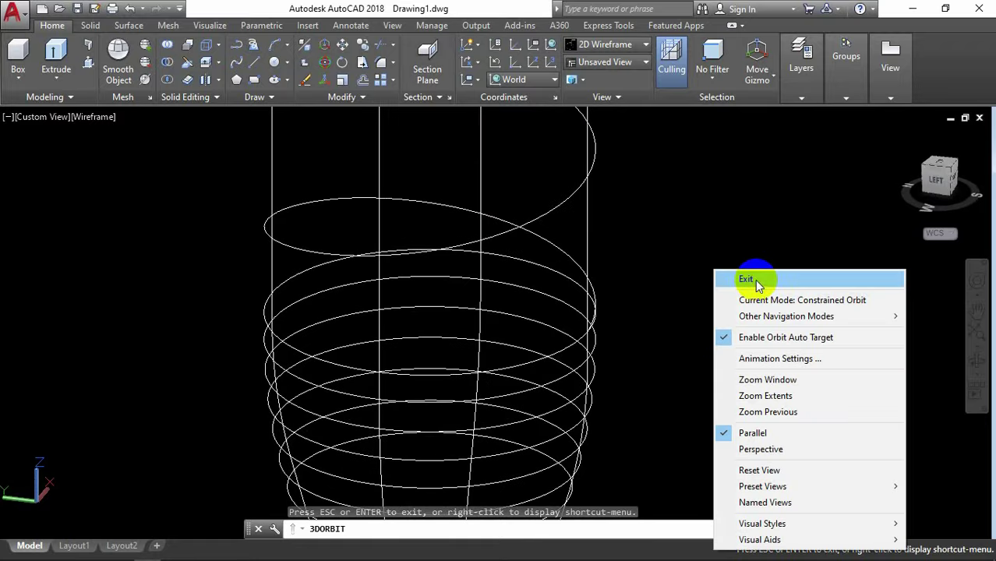
{"action": "left_click", "coordinate": [748, 279]}
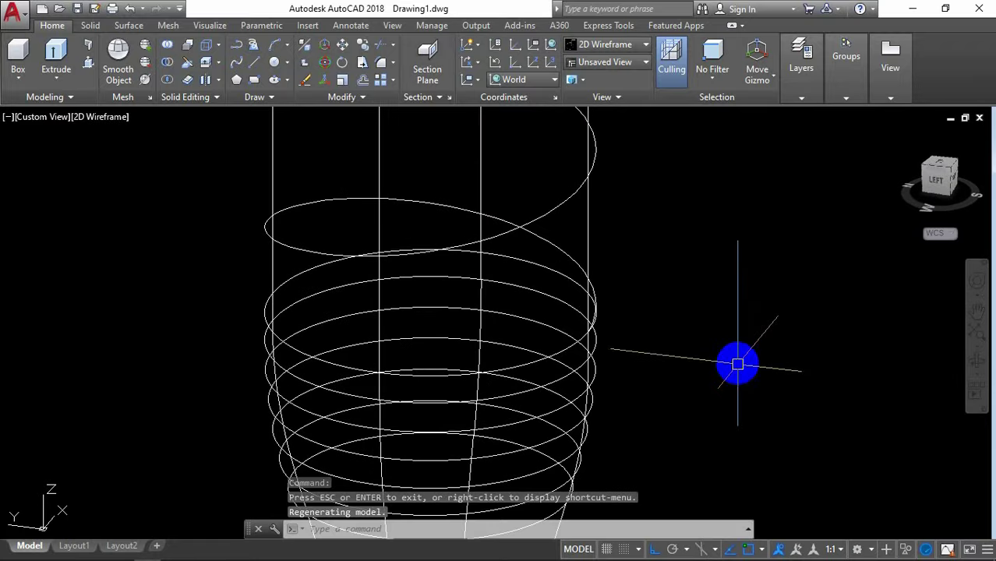
Start a helix at the tip with a base radius of about 1.5.
{"action": "type", "text": "he"}
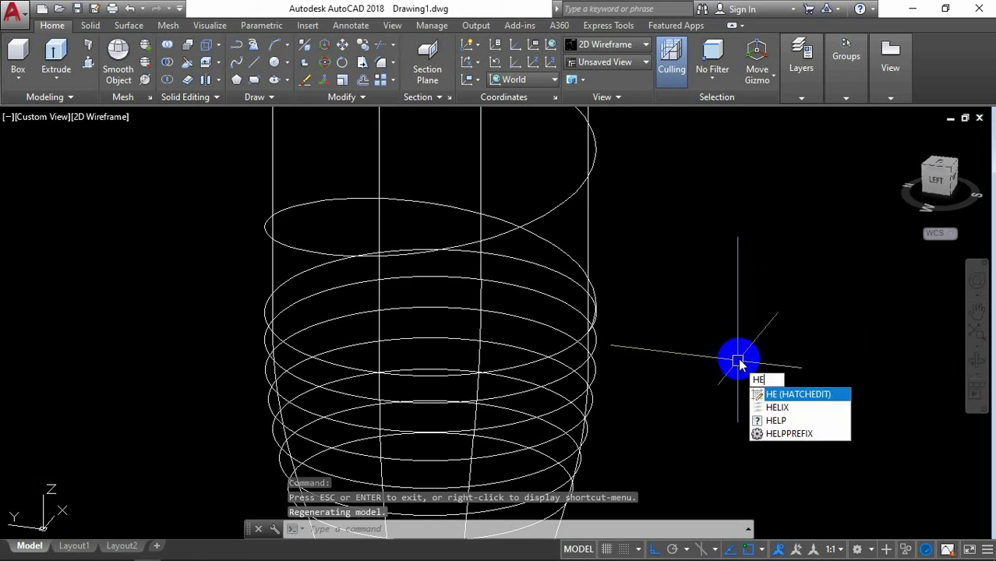
{"action": "left_click", "coordinate": [803, 408]}
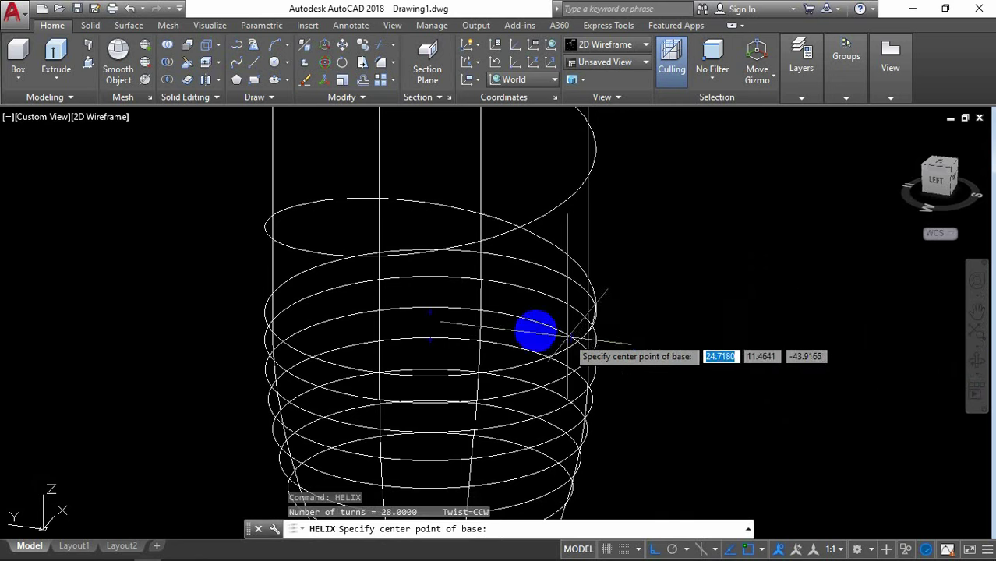
{"action": "scroll", "coordinate": [432, 314], "scroll_direction": "up", "scroll_amount": 4}
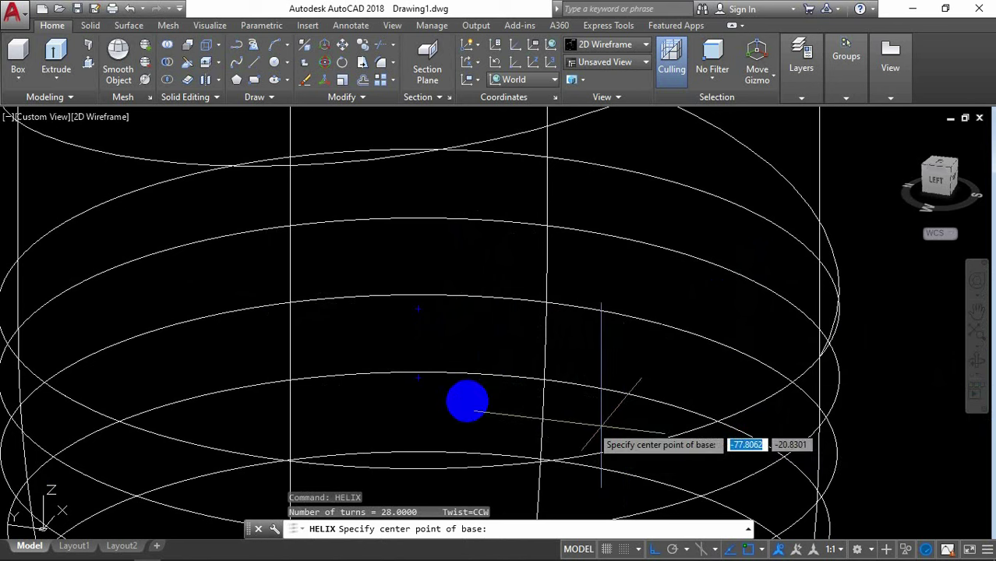
{"action": "left_click", "coordinate": [420, 309]}
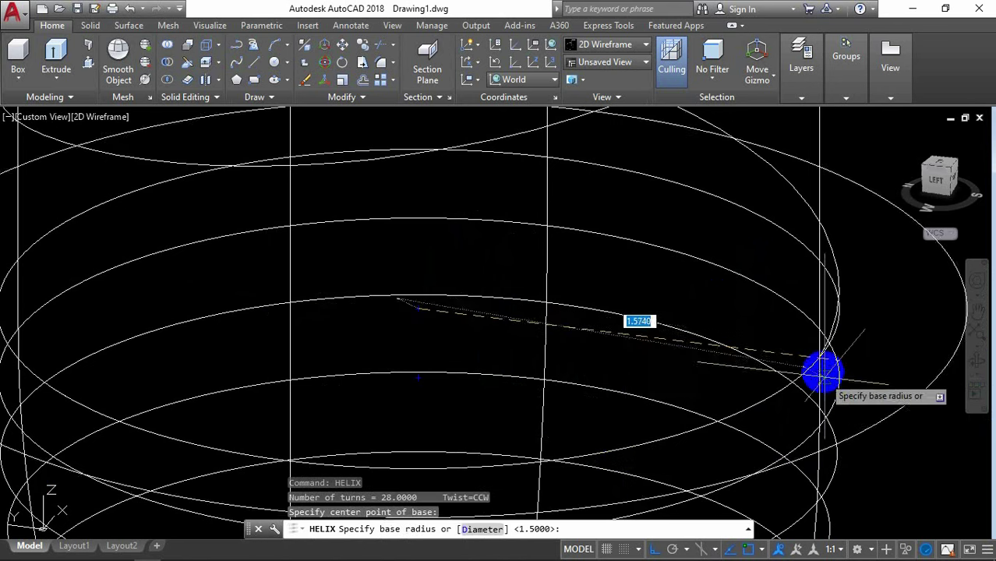
{"action": "scroll", "coordinate": [834, 352], "scroll_direction": "up", "scroll_amount": 3}
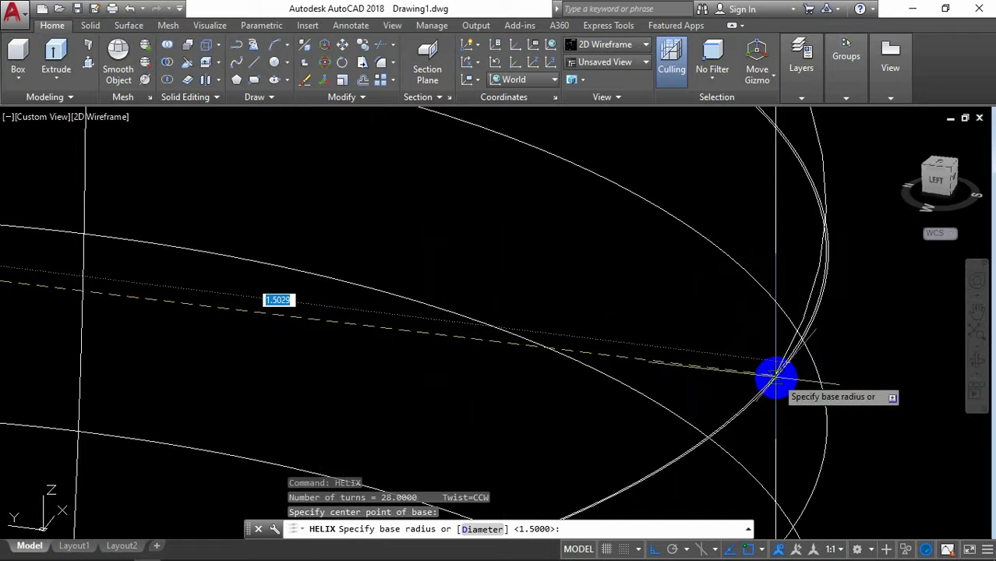
{"action": "left_click", "coordinate": [775, 374]}
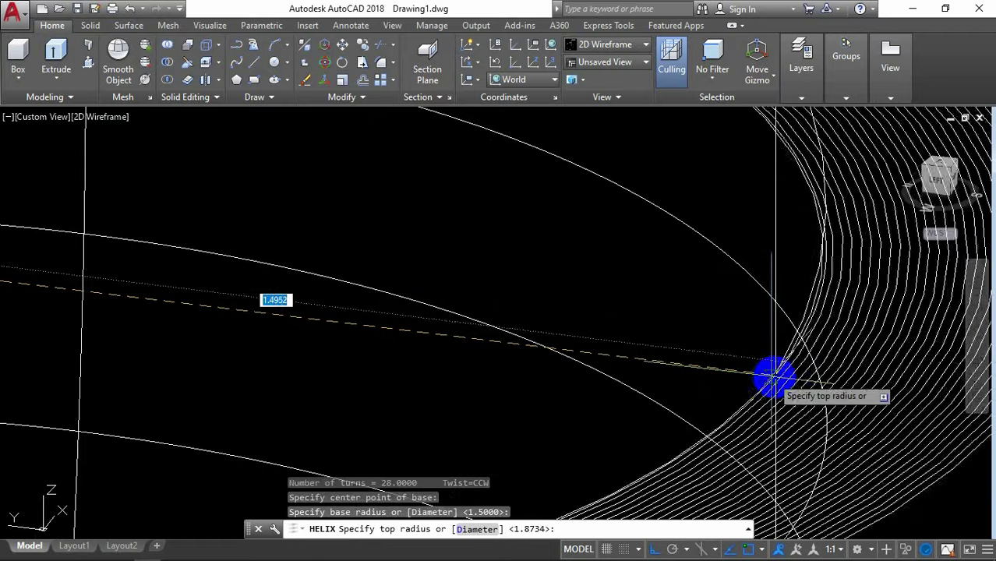
Give the helix a 0.1 top radius and 4 turns, and accept the height.
{"action": "scroll", "coordinate": [730, 360], "scroll_direction": "down", "scroll_amount": 3}
{"action": "scroll", "coordinate": [709, 347], "scroll_direction": "down", "scroll_amount": 3}
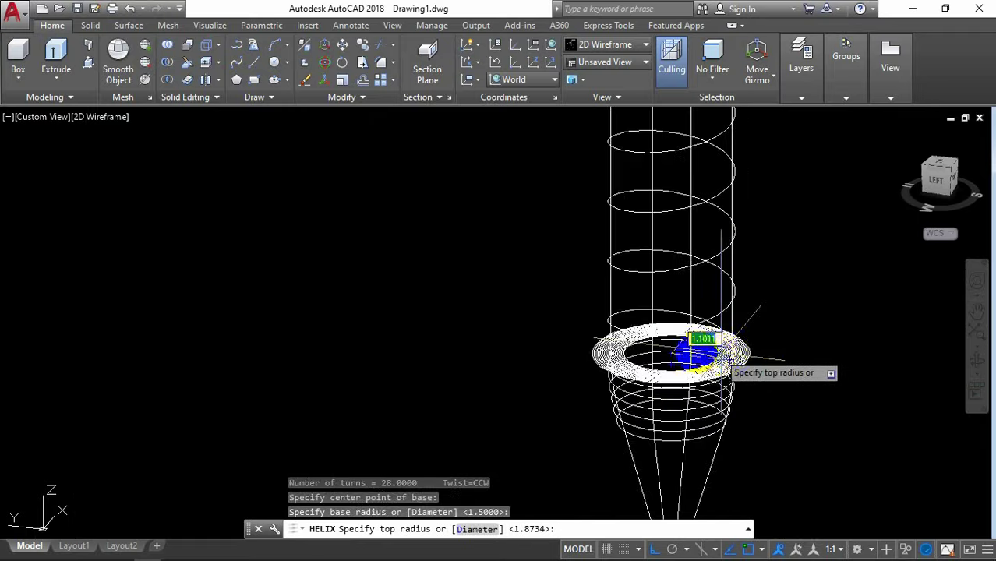
{"action": "scroll", "coordinate": [666, 355], "scroll_direction": "up", "scroll_amount": 5}
{"action": "scroll", "coordinate": [671, 353], "scroll_direction": "up", "scroll_amount": 3}
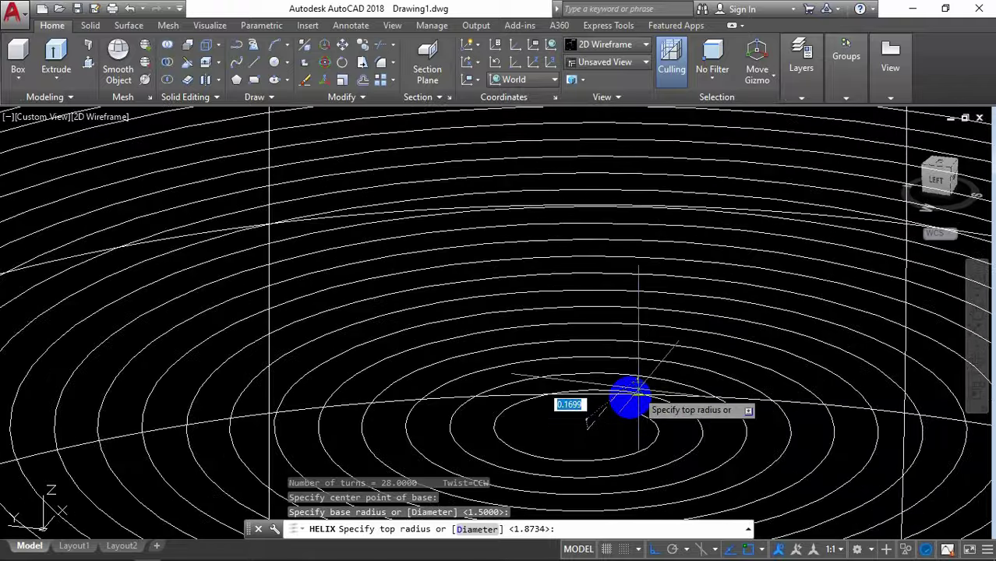
{"action": "scroll", "coordinate": [632, 405], "scroll_direction": "up", "scroll_amount": 3}
{"action": "scroll", "coordinate": [620, 409], "scroll_direction": "down", "scroll_amount": 2}
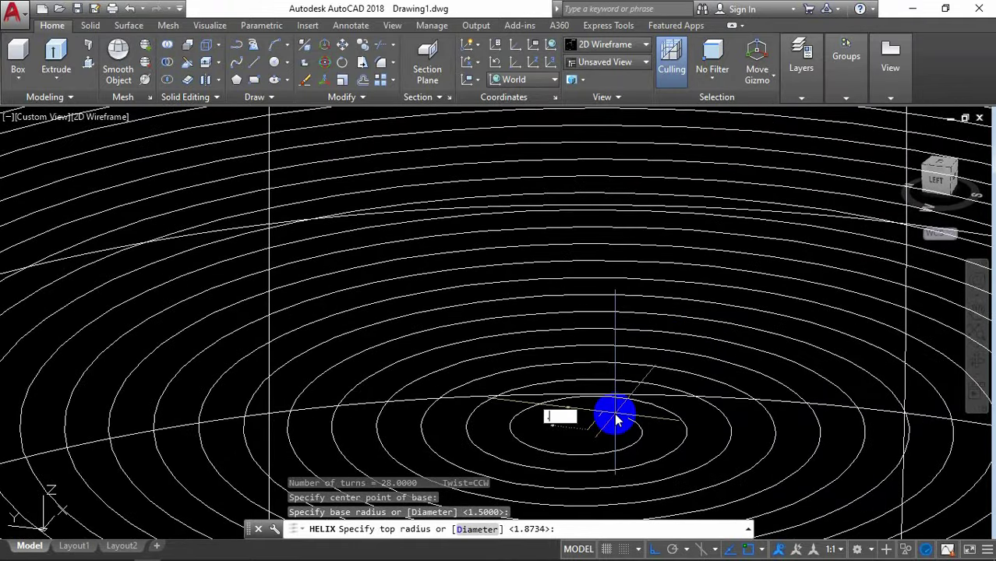
{"action": "type", "text": ".1"}
{"action": "key", "text": "Return"}
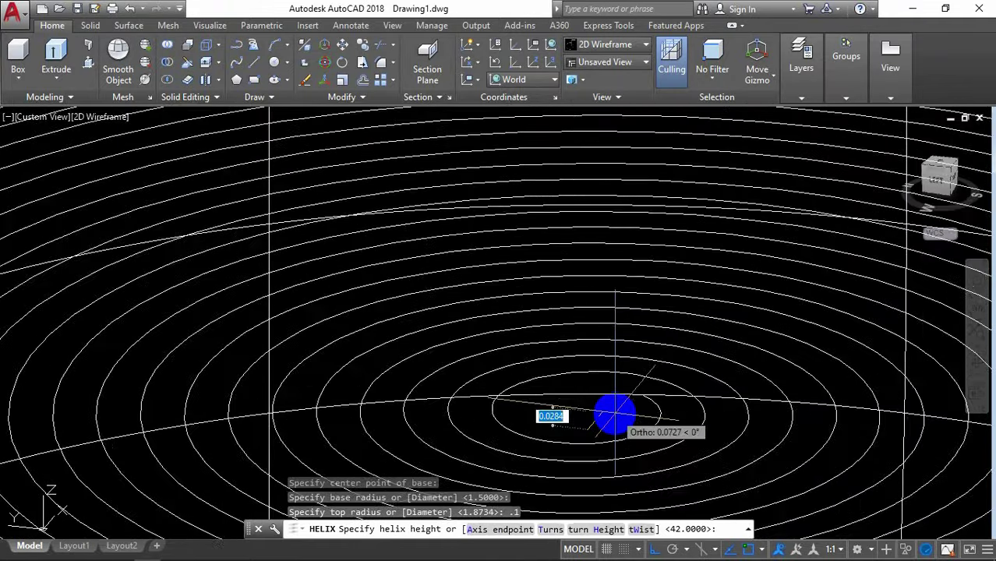
{"action": "scroll", "coordinate": [614, 421], "scroll_direction": "down", "scroll_amount": 1}
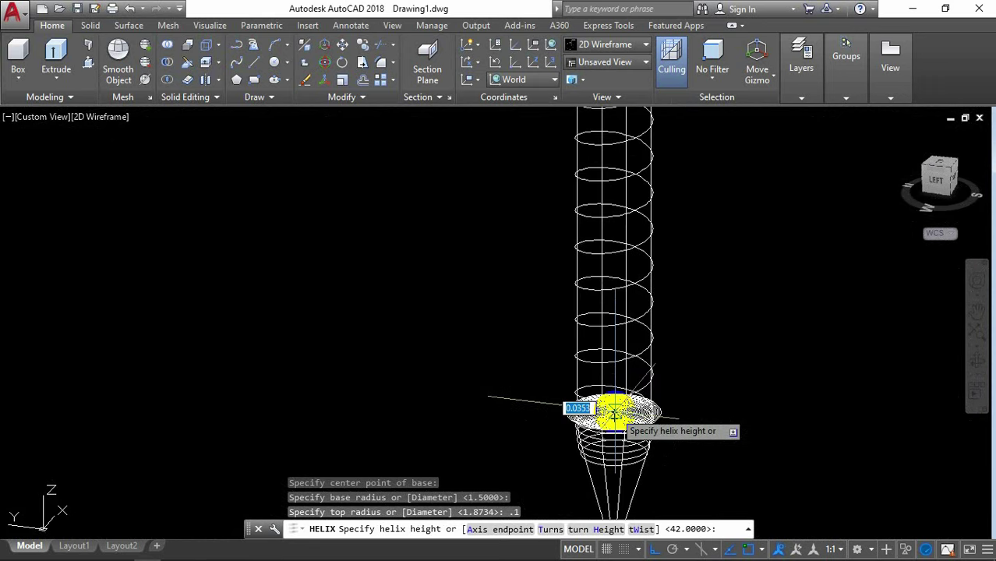
{"action": "type", "text": "t"}
{"action": "key", "text": "Return"}
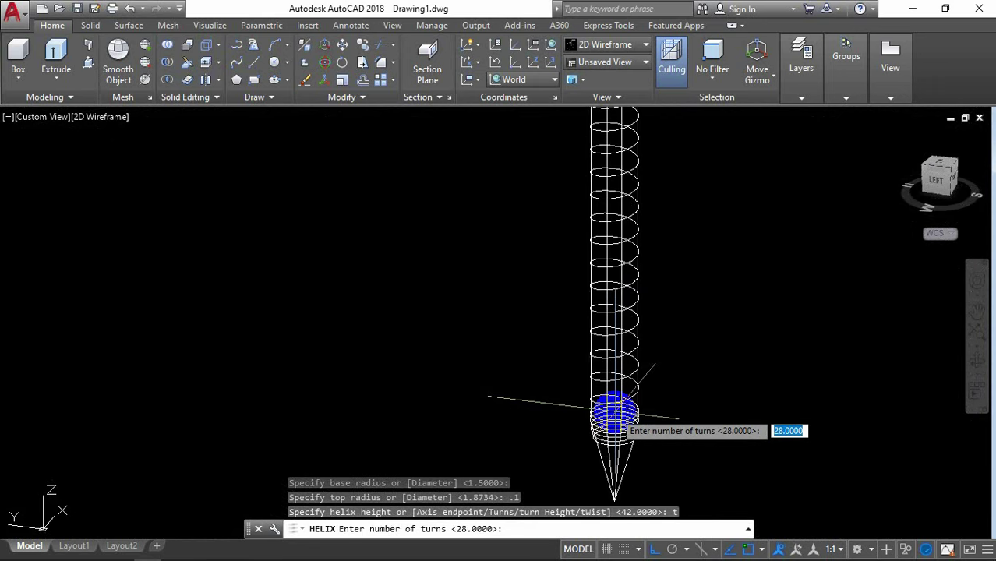
{"action": "key", "text": "Return"}
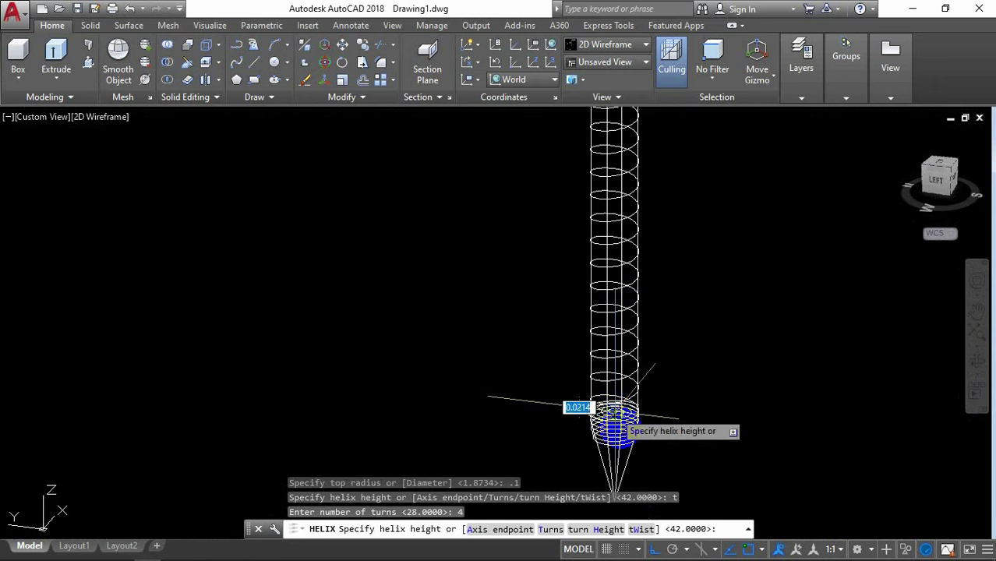
{"action": "scroll", "coordinate": [640, 348], "scroll_direction": "up", "scroll_amount": 1}
{"action": "scroll", "coordinate": [627, 363], "scroll_direction": "up", "scroll_amount": 1}
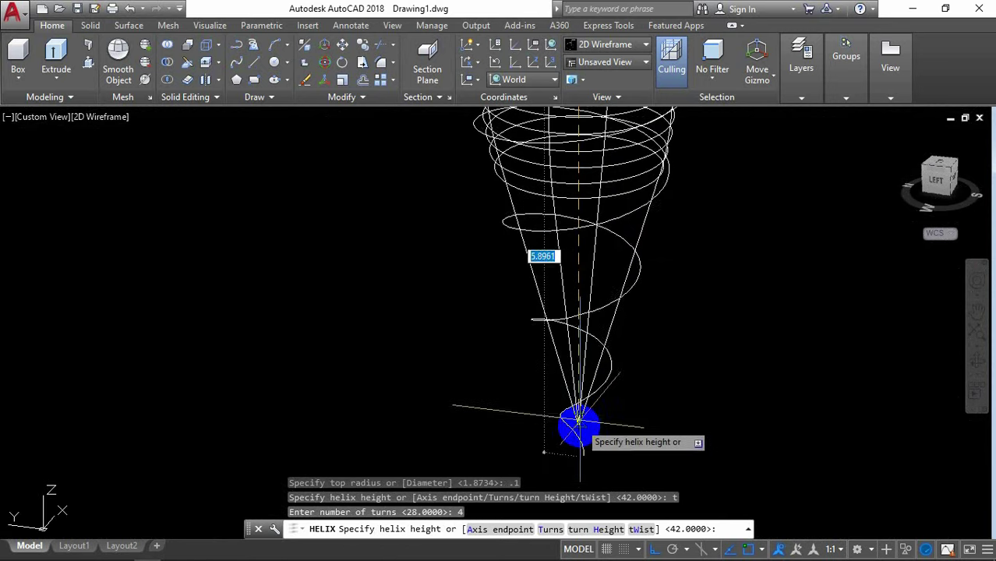
{"action": "scroll", "coordinate": [575, 422], "scroll_direction": "up", "scroll_amount": 1}
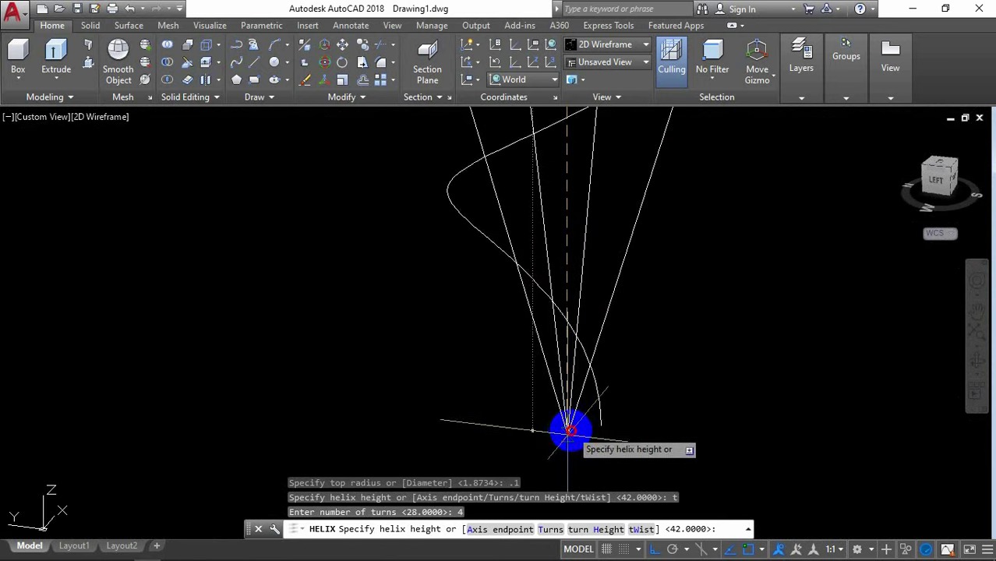
{"action": "scroll", "coordinate": [707, 351], "scroll_direction": "down", "scroll_amount": 1}
{"action": "scroll", "coordinate": [760, 355], "scroll_direction": "down", "scroll_amount": 1}
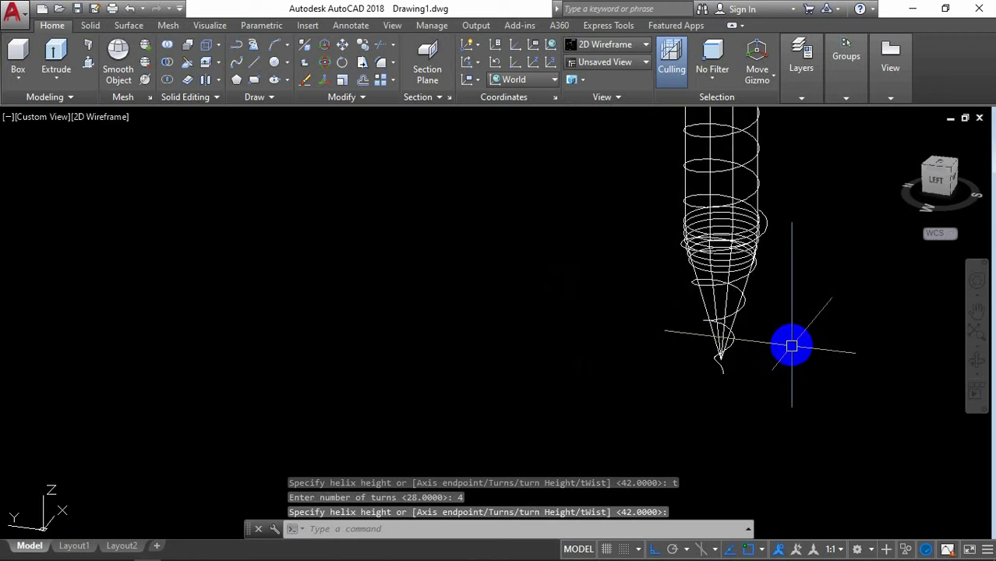
{"action": "scroll", "coordinate": [792, 346], "scroll_direction": "up", "scroll_amount": 1}
{"action": "key", "text": "Return"}
{"action": "scroll", "coordinate": [618, 412], "scroll_direction": "up", "scroll_amount": 1}
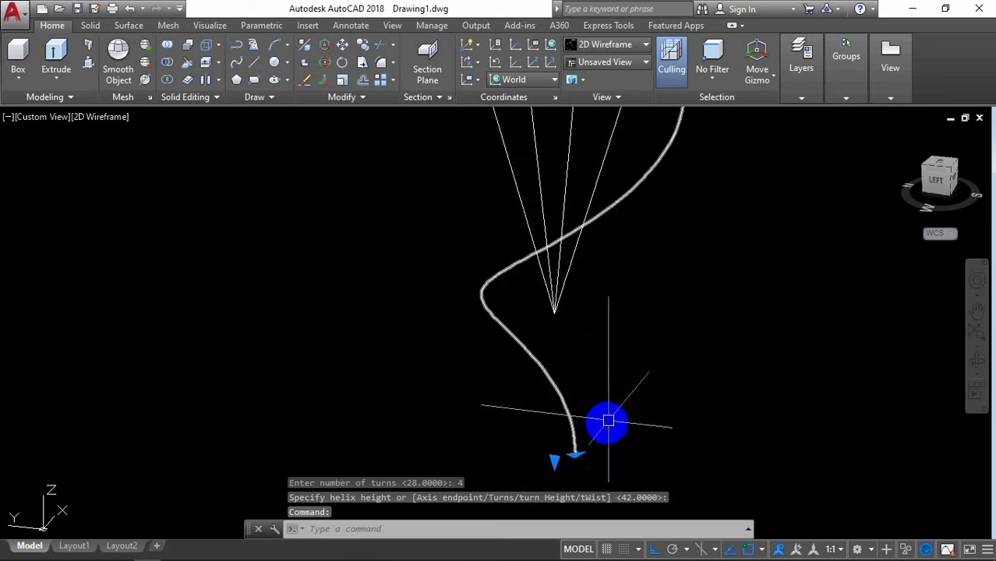
Cancel the accidental grip stretch and orbit to a front-side view of the cone.
{"action": "scroll", "coordinate": [545, 436], "scroll_direction": "up", "scroll_amount": 2}
{"action": "scroll", "coordinate": [568, 401], "scroll_direction": "down", "scroll_amount": 1}
{"action": "scroll", "coordinate": [574, 399], "scroll_direction": "down", "scroll_amount": 1}
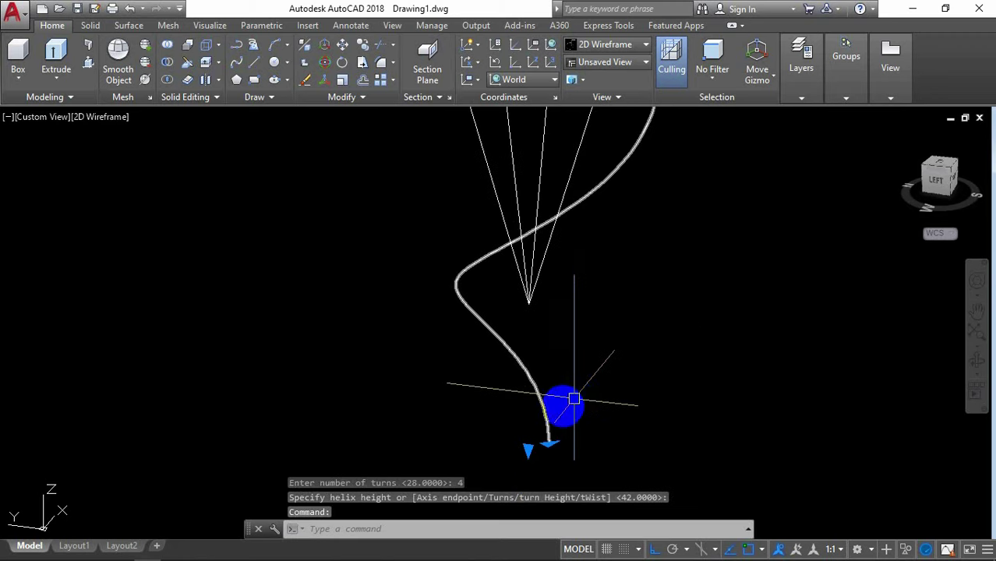
{"action": "left_click", "coordinate": [527, 444]}
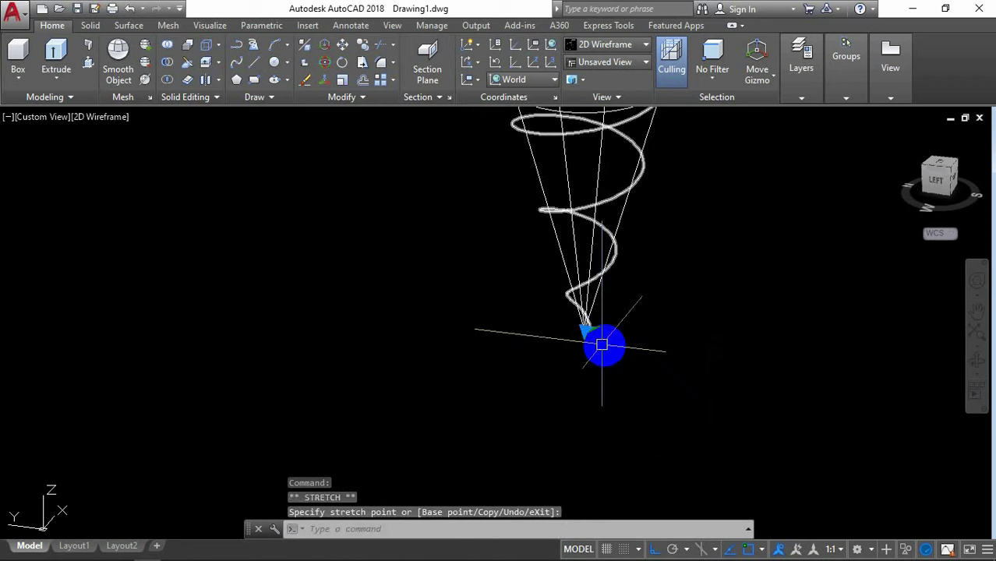
{"action": "key", "text": "Escape"}
{"action": "middle_click_drag", "start_coordinate": [638, 350], "coordinate": [643, 274], "text": "shift"}
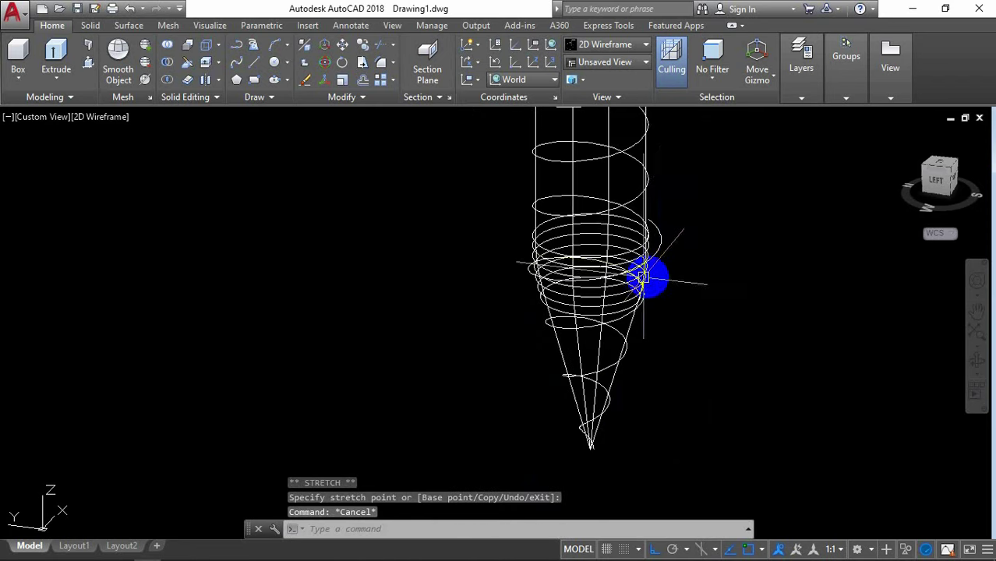
{"action": "scroll", "coordinate": [691, 228], "scroll_direction": "up", "scroll_amount": 2}
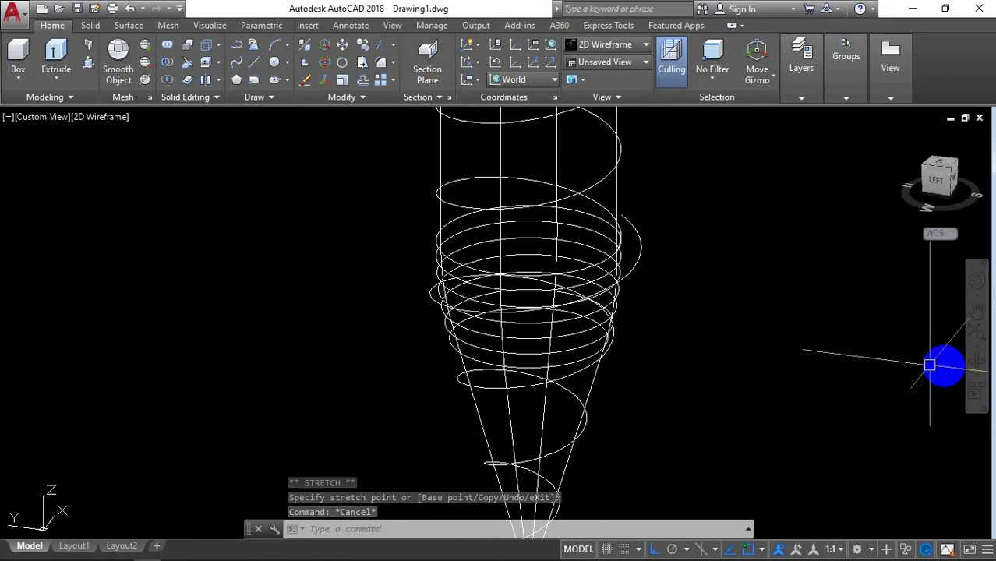
{"action": "left_click", "coordinate": [976, 360]}
{"action": "mouse_move", "coordinate": [746, 318]}
{"action": "left_mouse_down"}
{"action": "mouse_move", "coordinate": [604, 303]}
{"action": "mouse_move", "coordinate": [440, 319]}
{"action": "mouse_move", "coordinate": [429, 379]}
{"action": "mouse_move", "coordinate": [556, 397]}
{"action": "mouse_move", "coordinate": [678, 391]}
{"action": "mouse_move", "coordinate": [805, 360]}
{"action": "mouse_move", "coordinate": [842, 307]}
{"action": "mouse_move", "coordinate": [847, 339]}
{"action": "mouse_move", "coordinate": [847, 315]}
{"action": "mouse_move", "coordinate": [702, 473]}
{"action": "mouse_move", "coordinate": [722, 472]}
{"action": "left_mouse_up"}
{"action": "right_click", "coordinate": [820, 352]}
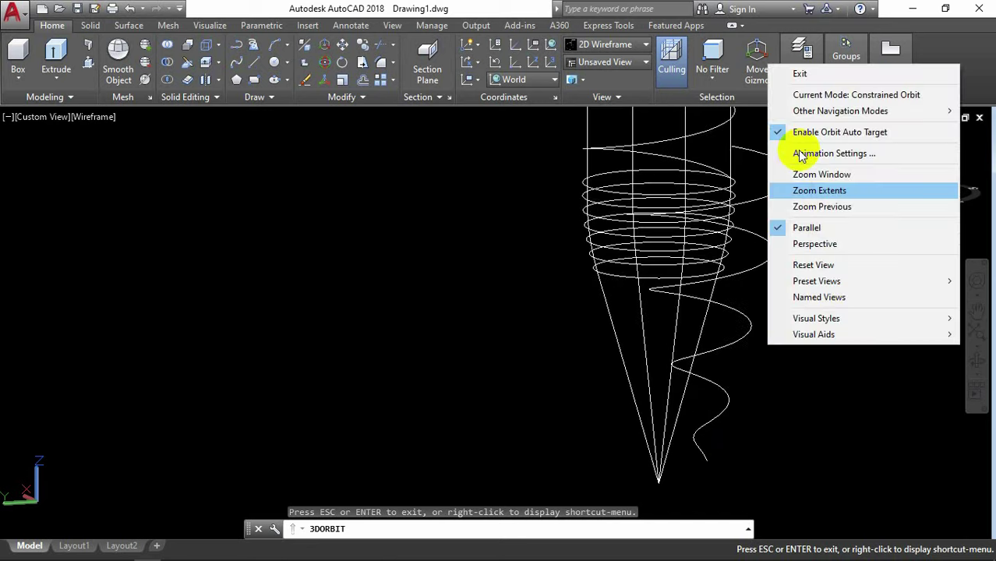
{"action": "left_click", "coordinate": [798, 73]}
{"action": "type", "text": "m"}
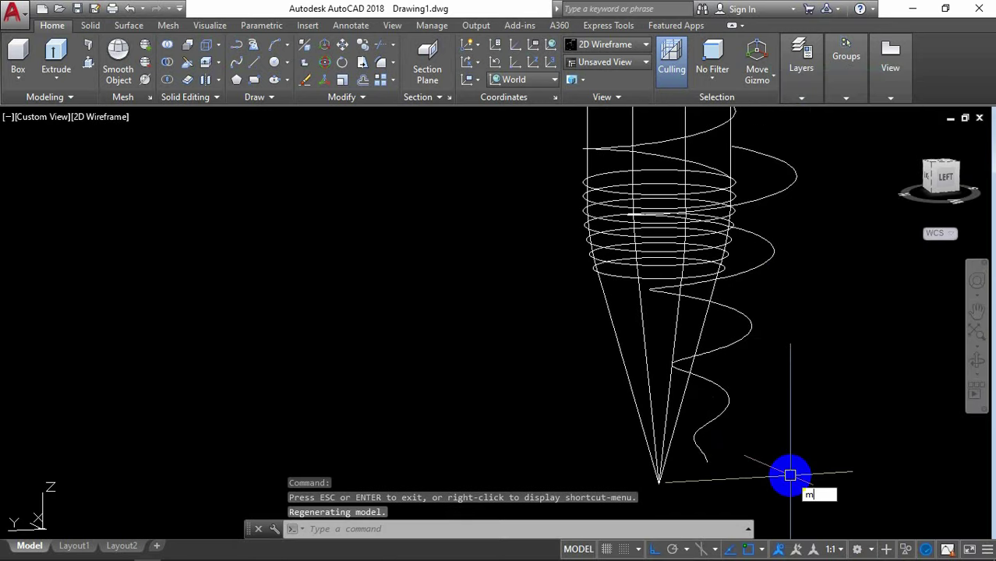
Start moving the new tapered helix by selecting it.
{"action": "key", "text": "Return"}
{"action": "left_click", "coordinate": [704, 461]}
{"action": "key", "text": "Return"}
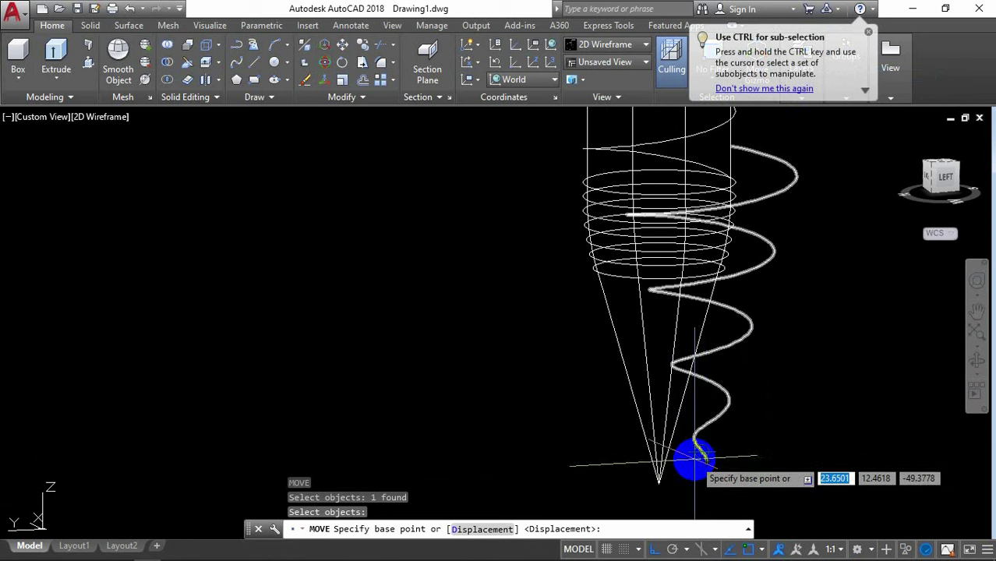
Move the tapered helix down to the cone's lower tip and orbit toward a top-down view.
{"action": "left_click", "coordinate": [706, 459]}
{"action": "left_click", "coordinate": [658, 476]}
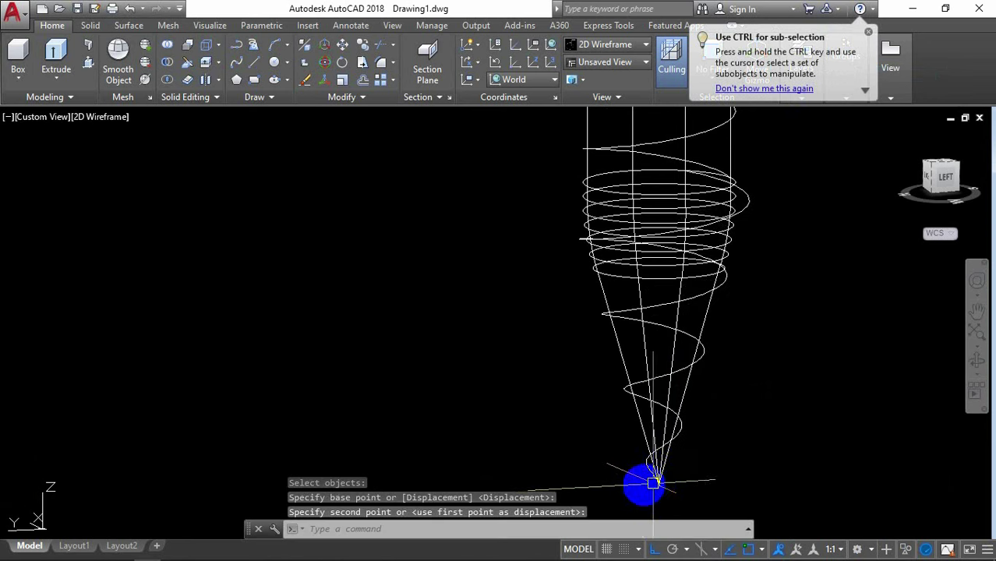
{"action": "left_click", "coordinate": [986, 362]}
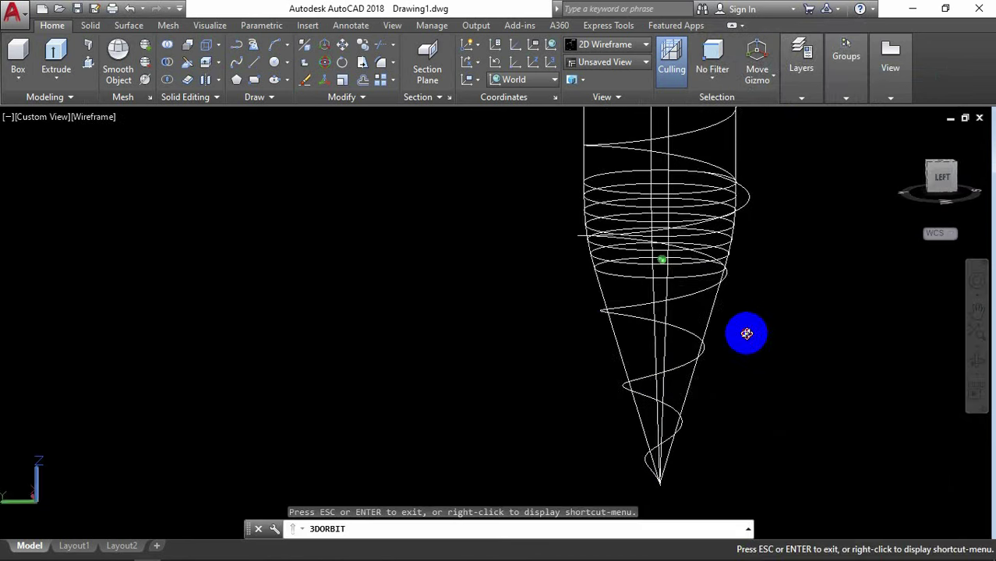
{"action": "mouse_move", "coordinate": [589, 349]}
{"action": "left_mouse_down"}
{"action": "mouse_move", "coordinate": [569, 413]}
{"action": "mouse_move", "coordinate": [679, 436]}
{"action": "mouse_move", "coordinate": [749, 377]}
{"action": "left_mouse_up"}
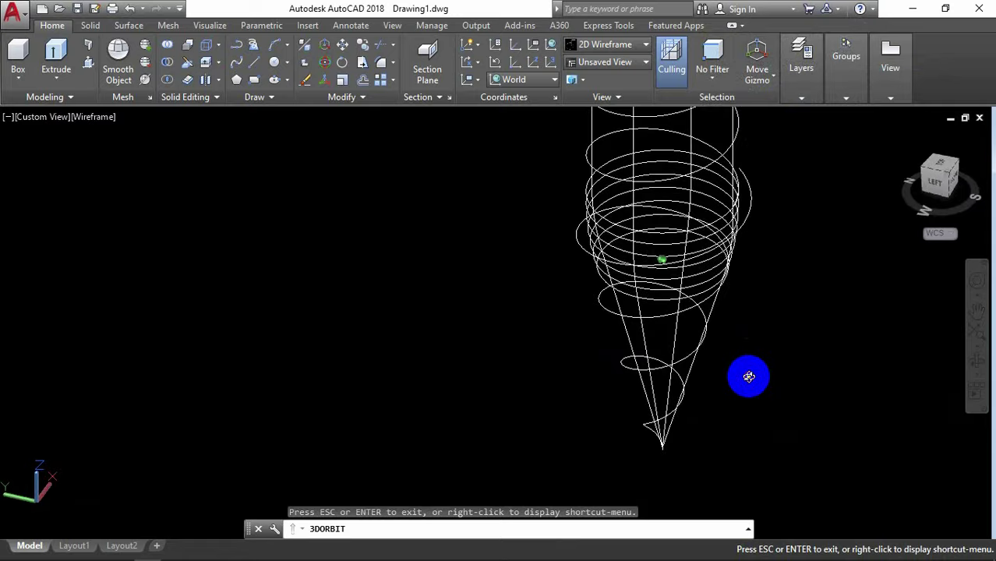
{"action": "left_click_drag", "start_coordinate": [752, 220], "coordinate": [476, 307]}
{"action": "right_click", "coordinate": [540, 216]}
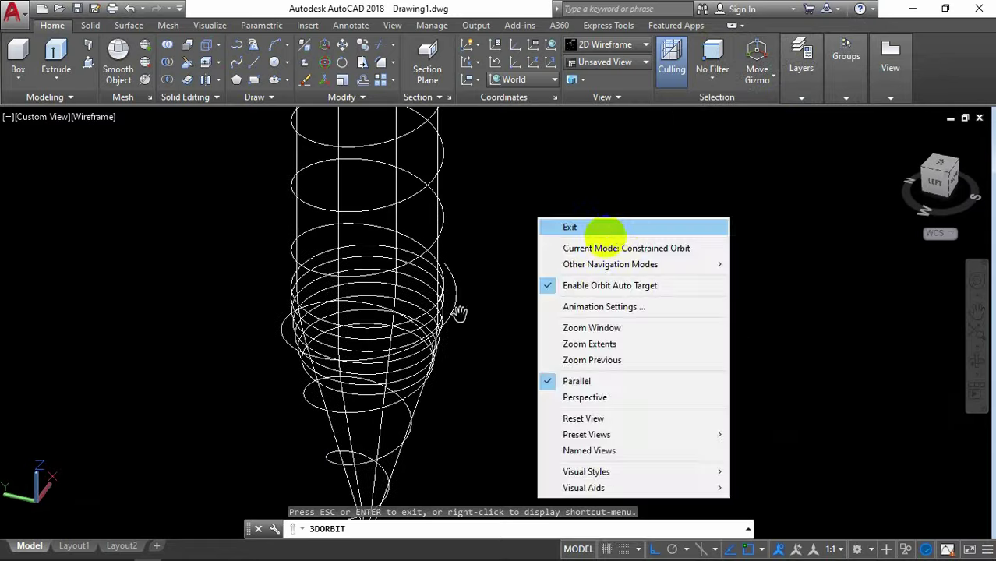
{"action": "left_click", "coordinate": [615, 226]}
Zoom in and erase the tapered helix.
{"action": "scroll", "coordinate": [292, 322], "scroll_direction": "up", "scroll_amount": 4}
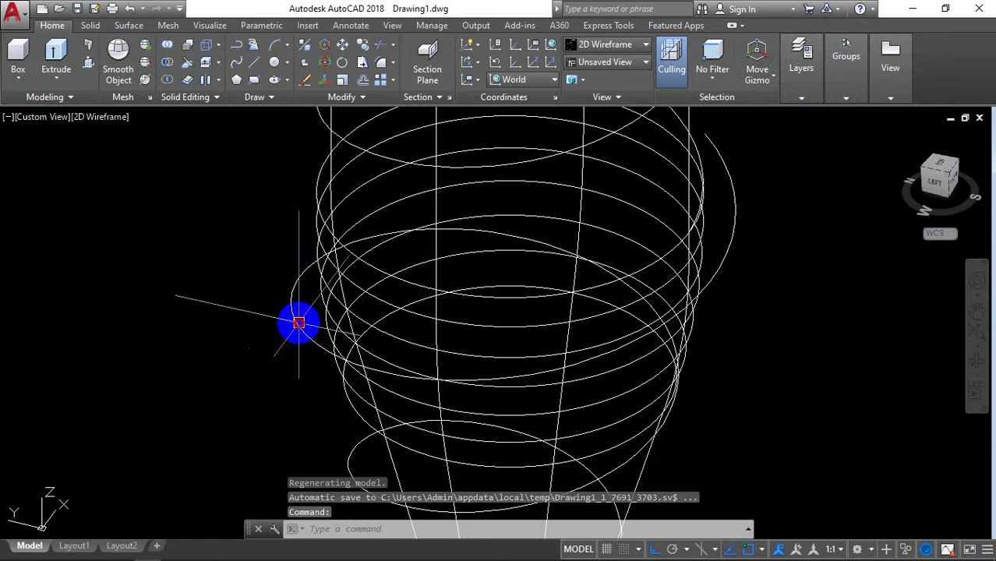
{"action": "left_click", "coordinate": [302, 350]}
{"action": "key", "text": "Return"}
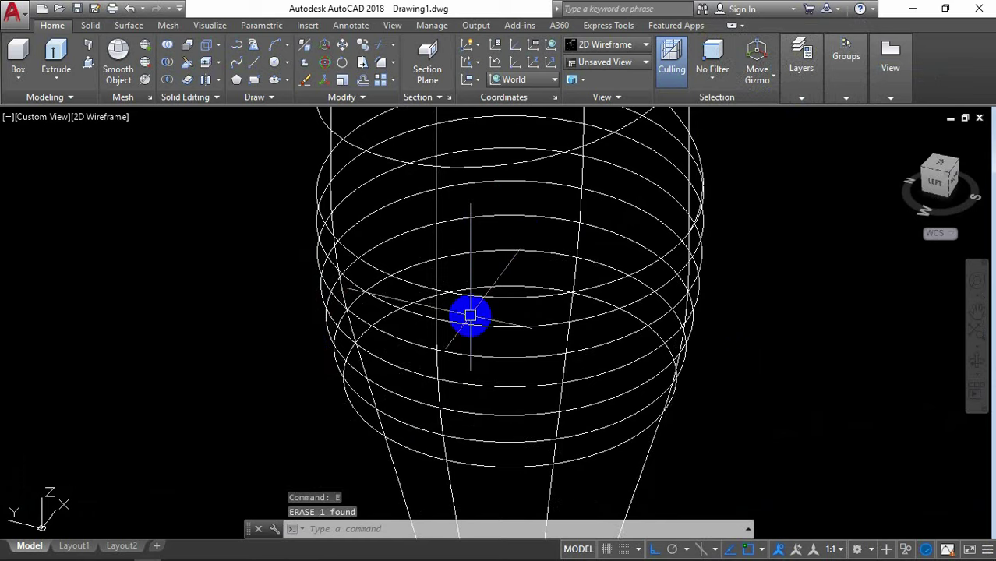
{"action": "scroll", "coordinate": [470, 315], "scroll_direction": "down", "scroll_amount": 2}
{"action": "left_click", "coordinate": [578, 424]}
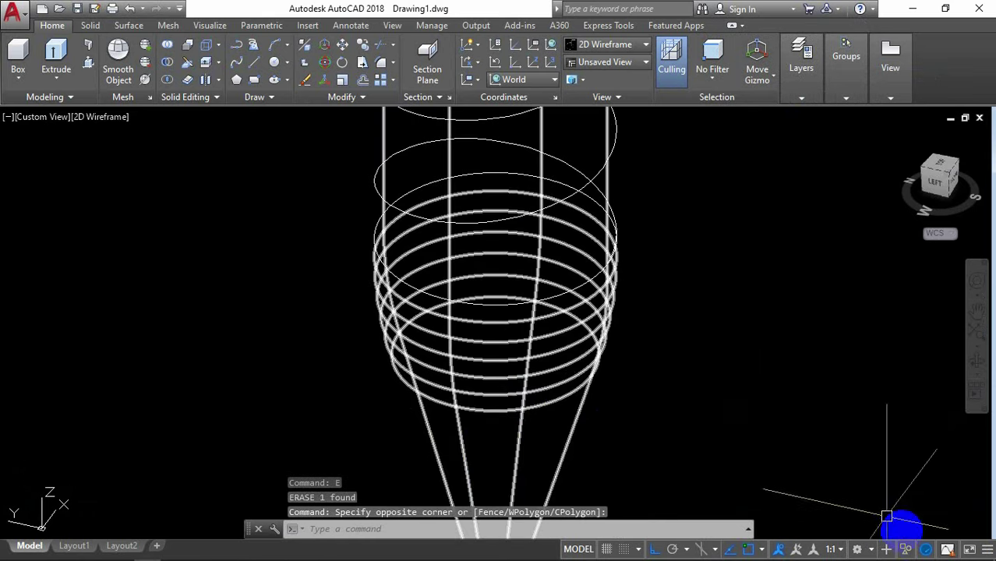
Temporarily hide the cone solid and orbit the view around the helix.
{"action": "left_click", "coordinate": [944, 538]}
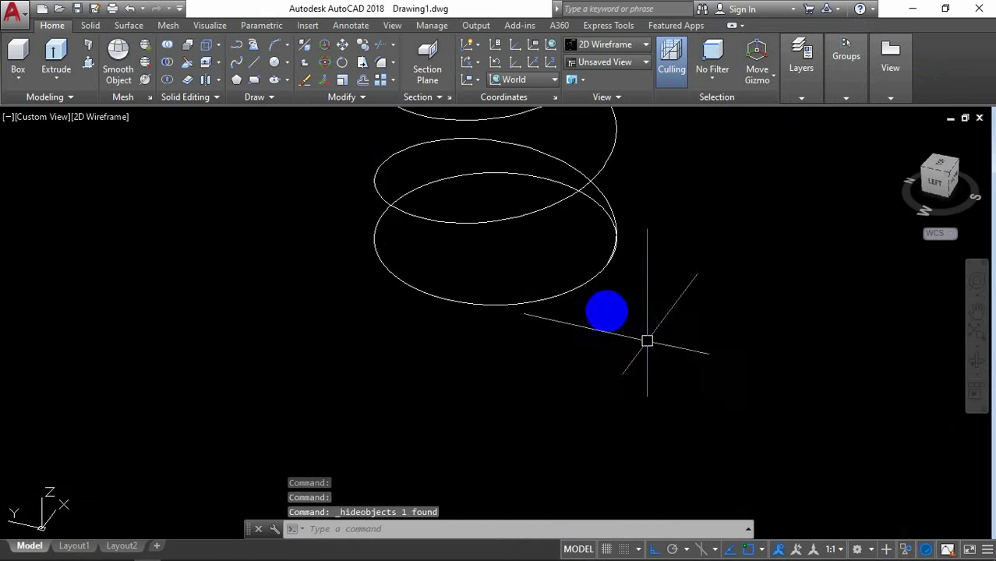
{"action": "left_click", "coordinate": [977, 363]}
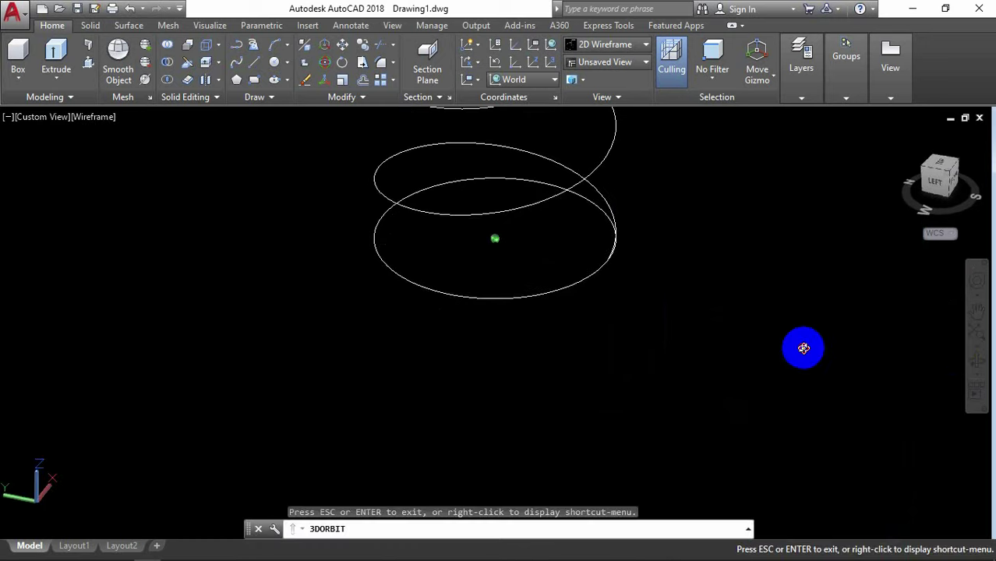
{"action": "left_click_drag", "start_coordinate": [800, 350], "coordinate": [722, 185]}
{"action": "right_click", "coordinate": [725, 187]}
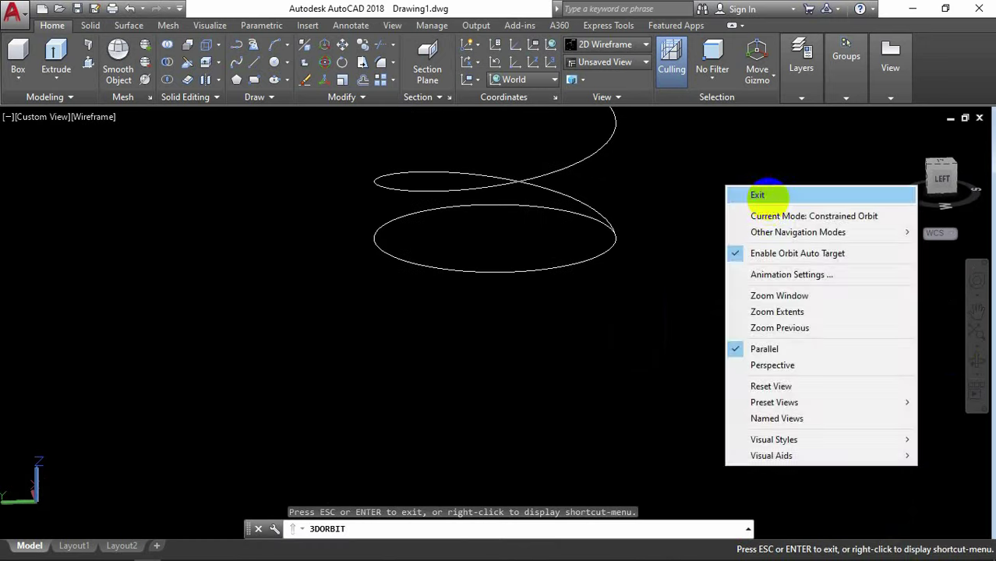
{"action": "left_click", "coordinate": [763, 194]}
Draw a helix with 0.1 top diameter, 4 turns and height 6 from a picked centre and radius.
{"action": "type", "text": "e"}
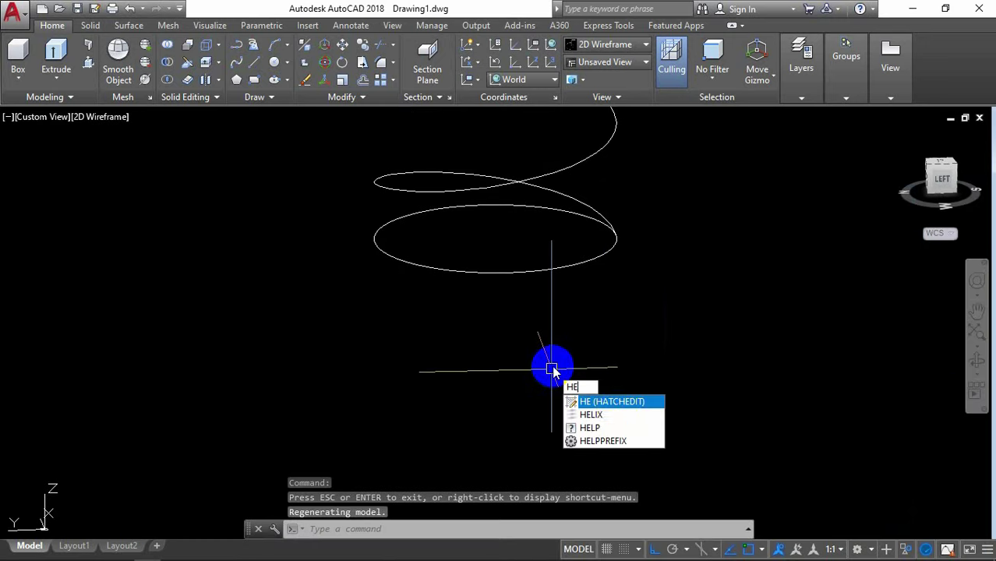
{"action": "left_click", "coordinate": [612, 416]}
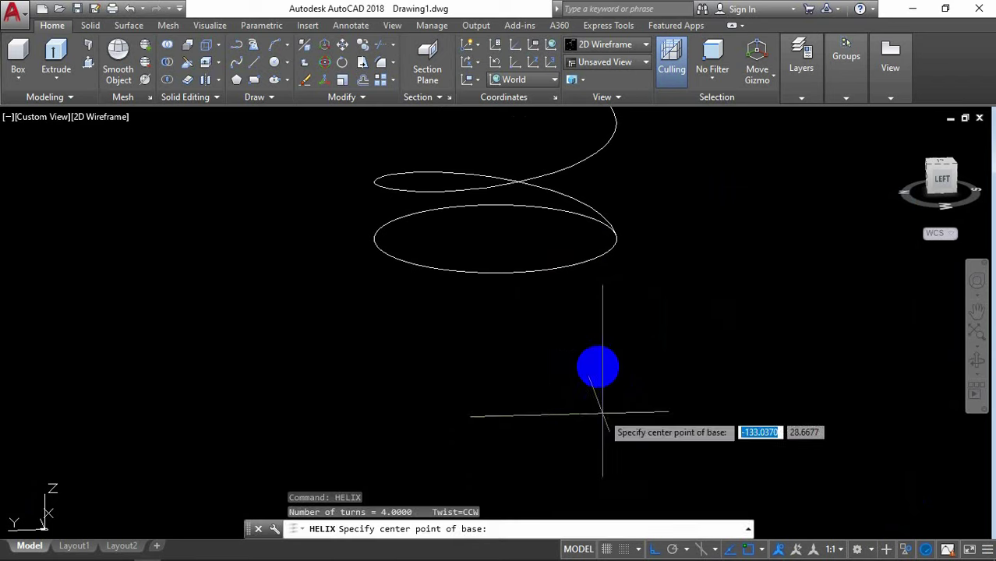
{"action": "left_click", "coordinate": [494, 237]}
{"action": "left_click", "coordinate": [614, 234]}
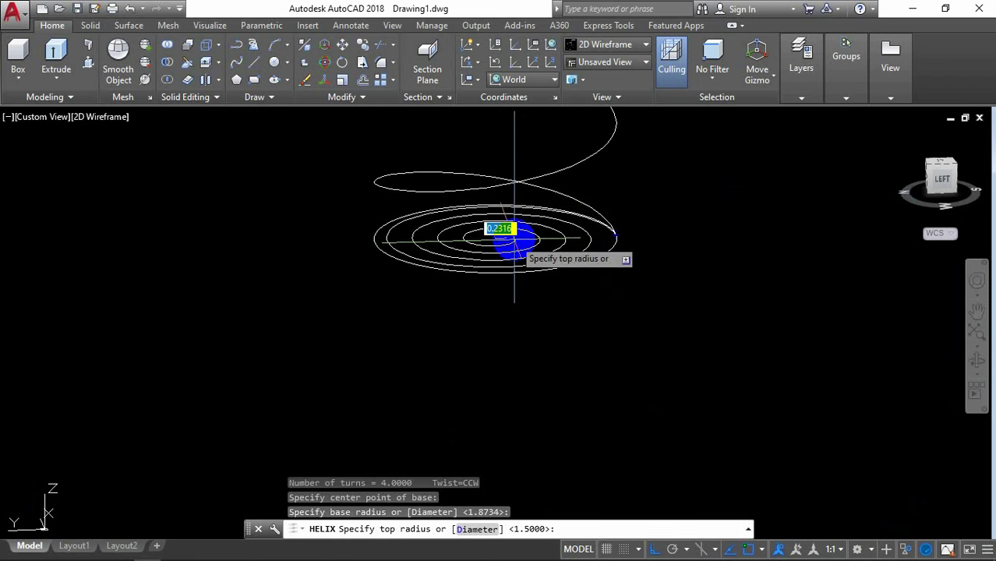
{"action": "type", "text": "d"}
{"action": "key", "text": "Return"}
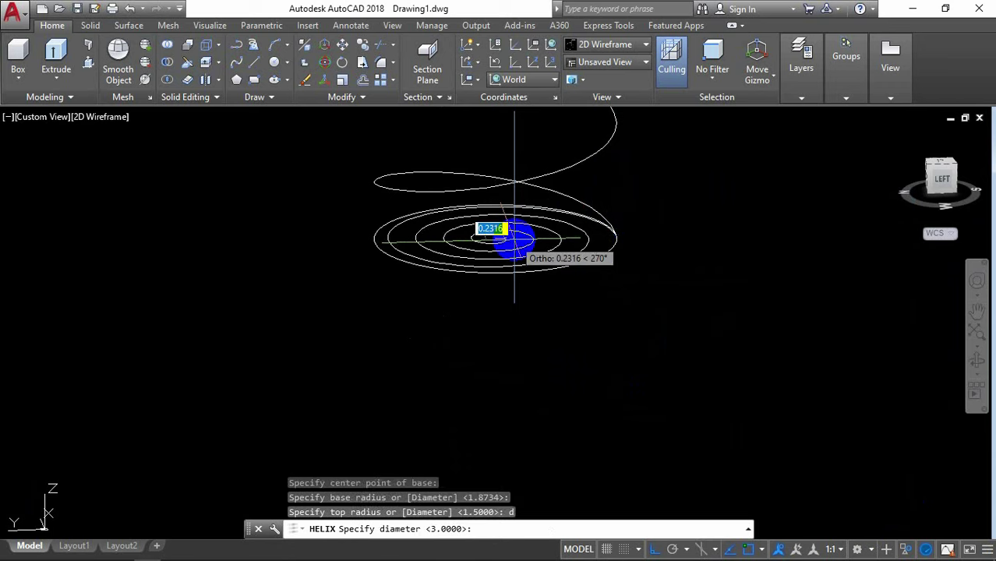
{"action": "type", "text": ".1"}
{"action": "key", "text": "Return"}
{"action": "type", "text": "t"}
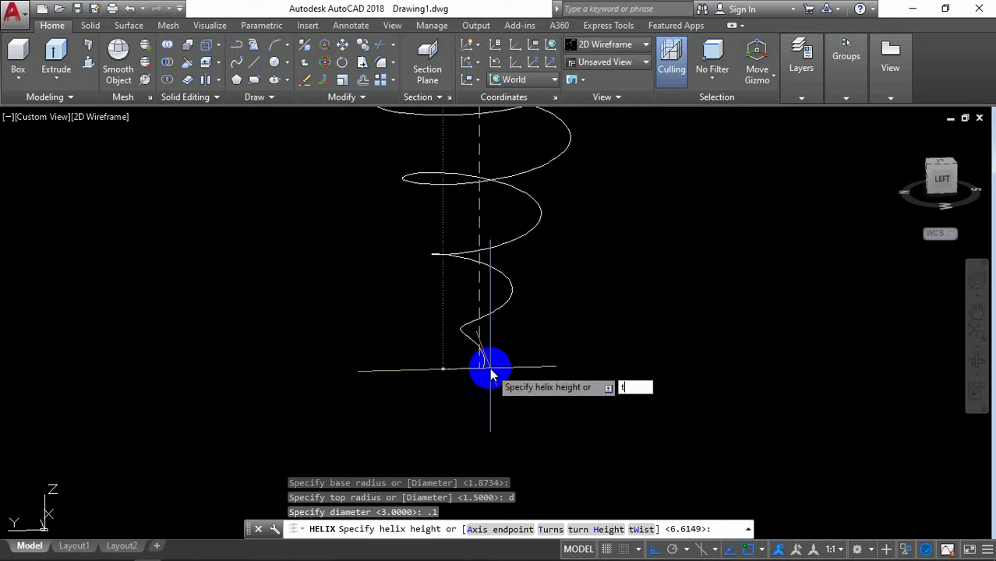
{"action": "key", "text": "Return"}
{"action": "key", "text": "Return"}
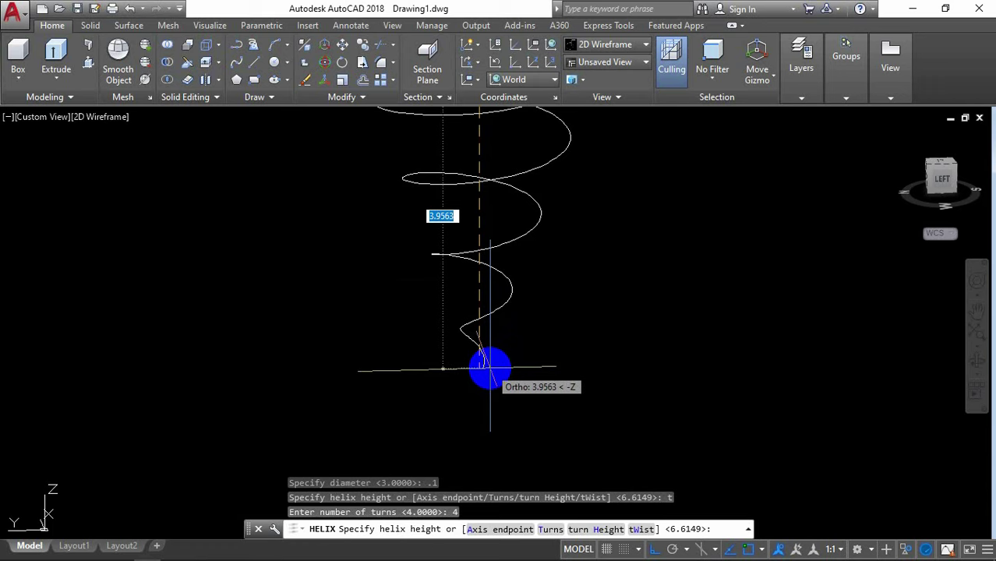
{"action": "type", "text": "6"}
{"action": "key", "text": "Return"}
Recentre and zoom on the new helix, then select it and open its context menu.
{"action": "middle_click_drag", "start_coordinate": [490, 375], "coordinate": [705, 339]}
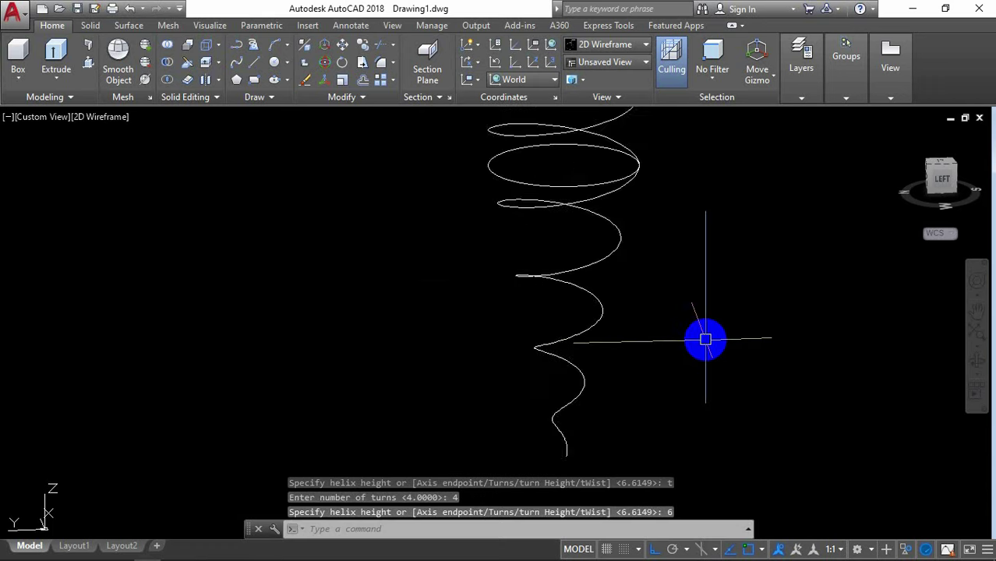
{"action": "scroll", "coordinate": [724, 285], "scroll_direction": "up", "scroll_amount": 4}
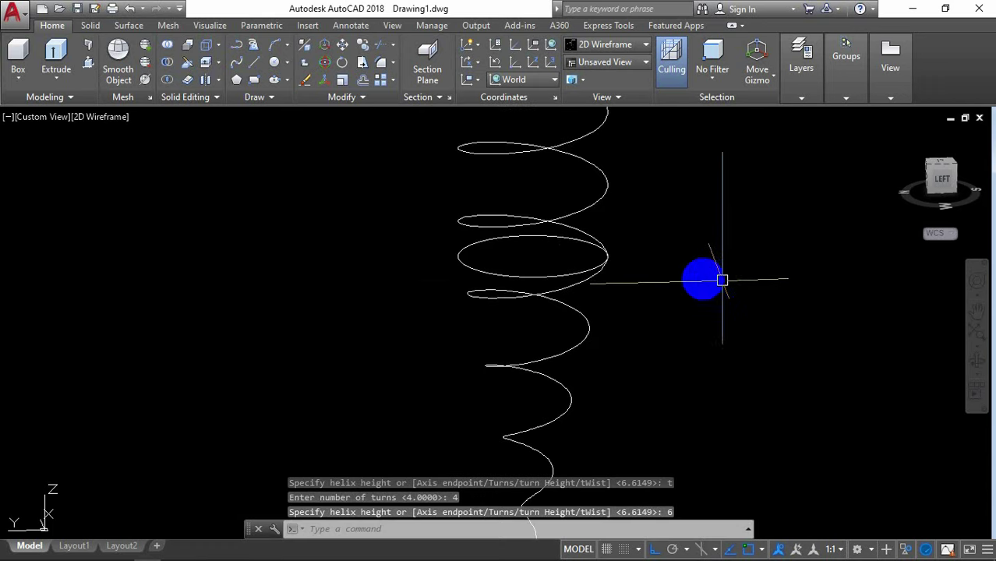
{"action": "left_click", "coordinate": [572, 344]}
{"action": "right_click", "coordinate": [572, 344]}
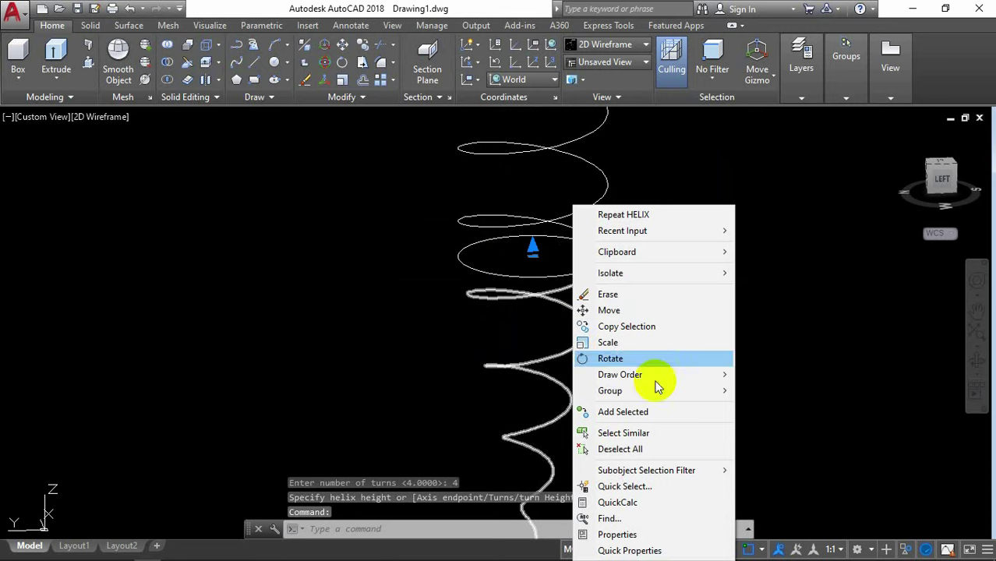
Open the helix's Properties palette, close it unchanged and clear the selection.
{"action": "left_click", "coordinate": [621, 535]}
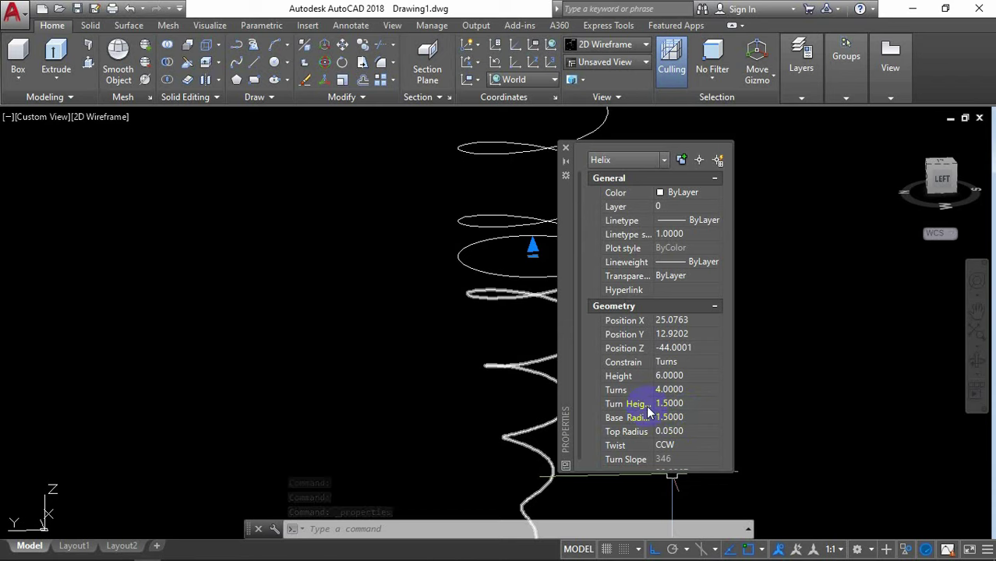
{"action": "left_click", "coordinate": [566, 149]}
{"action": "key", "text": "Escape"}
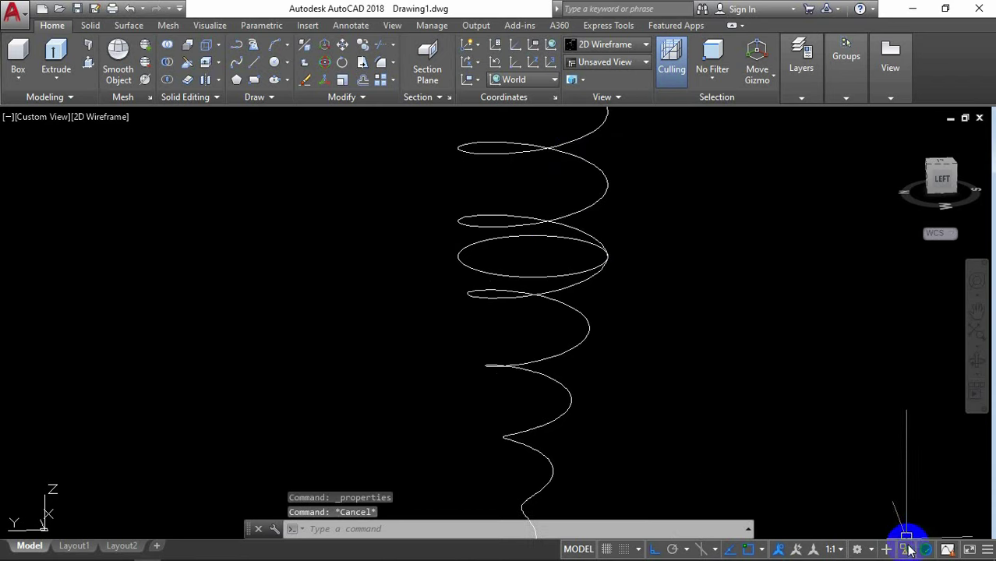
End object isolation so the cone reappears, then zoom and orbit around it.
{"action": "left_click", "coordinate": [908, 549]}
{"action": "left_click", "coordinate": [910, 538]}
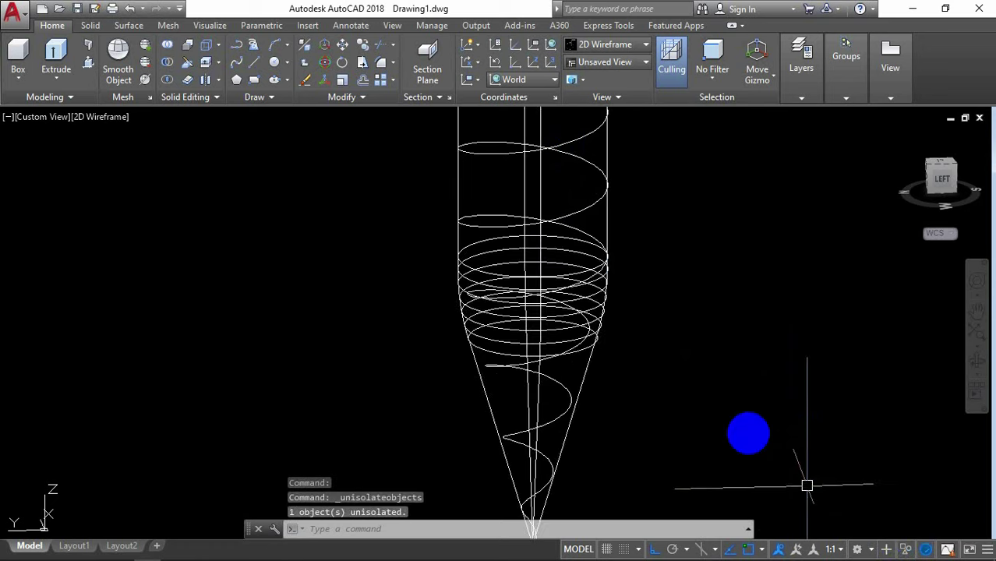
{"action": "scroll", "coordinate": [685, 388], "scroll_direction": "down", "scroll_amount": 2}
{"action": "scroll", "coordinate": [596, 490], "scroll_direction": "up", "scroll_amount": 2}
{"action": "scroll", "coordinate": [597, 492], "scroll_direction": "up", "scroll_amount": 2}
{"action": "scroll", "coordinate": [670, 437], "scroll_direction": "up", "scroll_amount": 1}
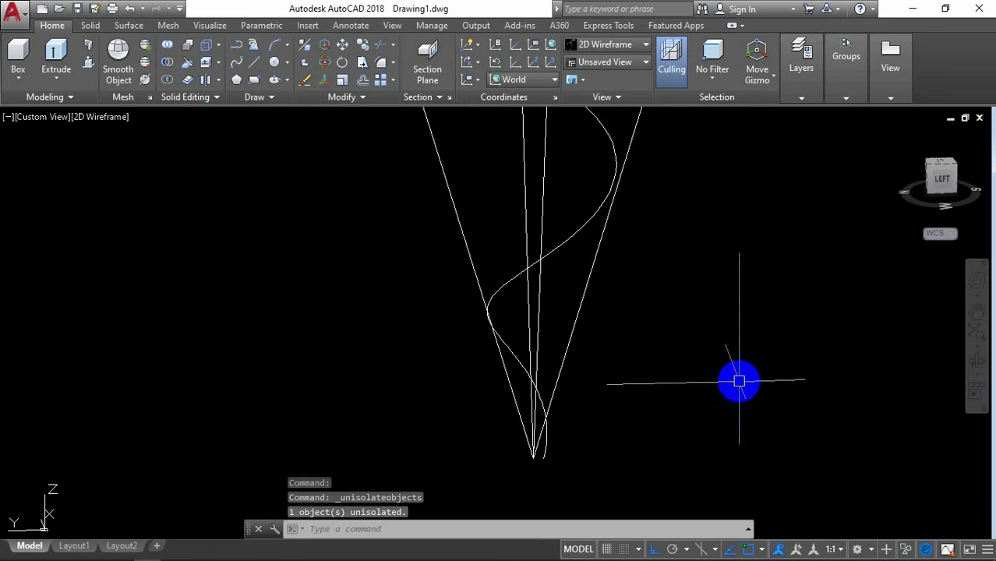
{"action": "left_click", "coordinate": [976, 361]}
{"action": "mouse_move", "coordinate": [810, 343]}
{"action": "left_mouse_down"}
{"action": "mouse_move", "coordinate": [584, 377]}
{"action": "mouse_move", "coordinate": [636, 383]}
{"action": "mouse_move", "coordinate": [704, 360]}
{"action": "mouse_move", "coordinate": [834, 366]}
{"action": "mouse_move", "coordinate": [801, 378]}
{"action": "left_mouse_up"}
{"action": "right_click", "coordinate": [753, 260]}
{"action": "left_click", "coordinate": [760, 262]}
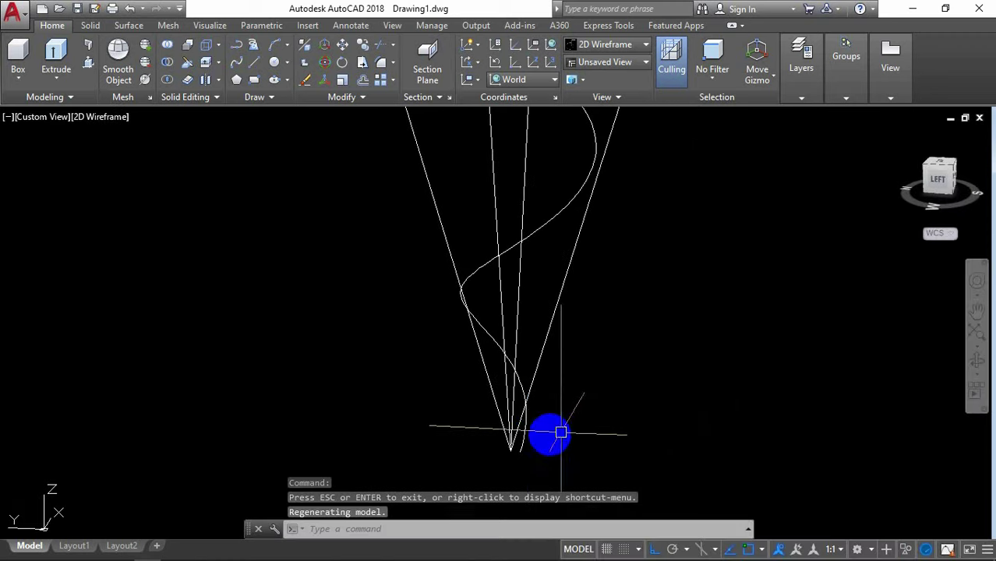
Set the helix's Top Radius to 0 in Properties and close the palette.
{"action": "left_click", "coordinate": [526, 441]}
{"action": "right_click", "coordinate": [526, 441]}
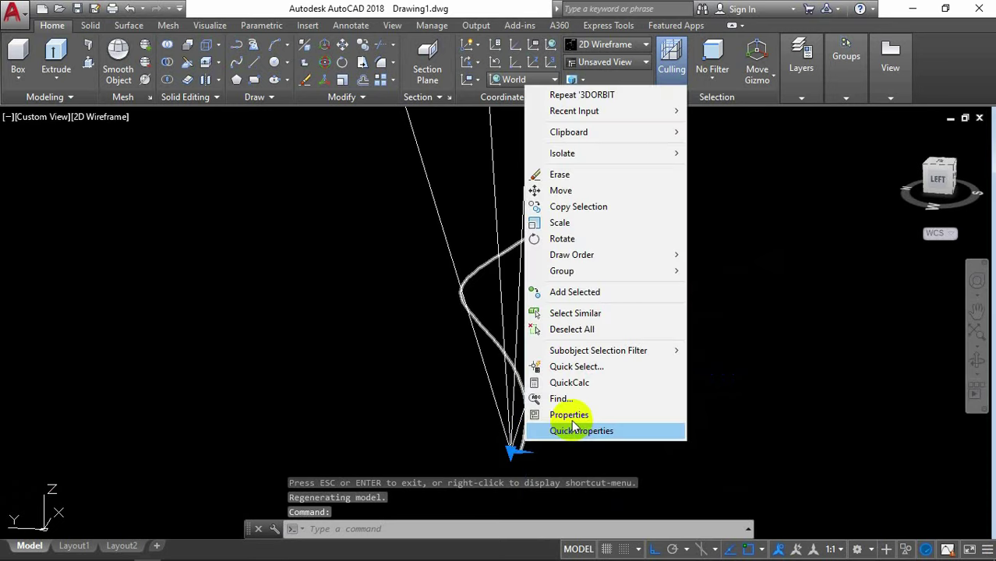
{"action": "left_click", "coordinate": [569, 417]}
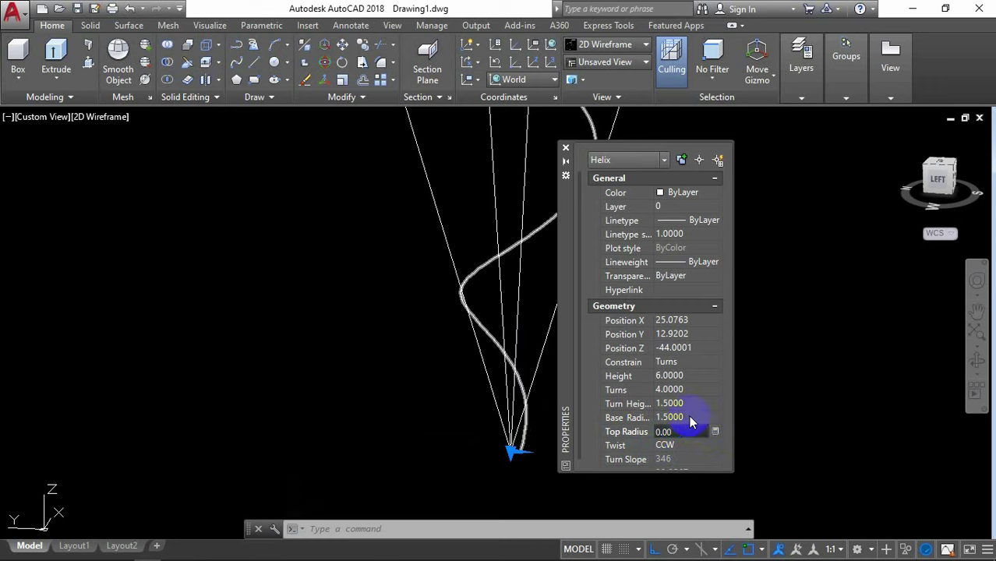
{"action": "left_click", "coordinate": [715, 417]}
{"action": "key", "text": "Escape"}
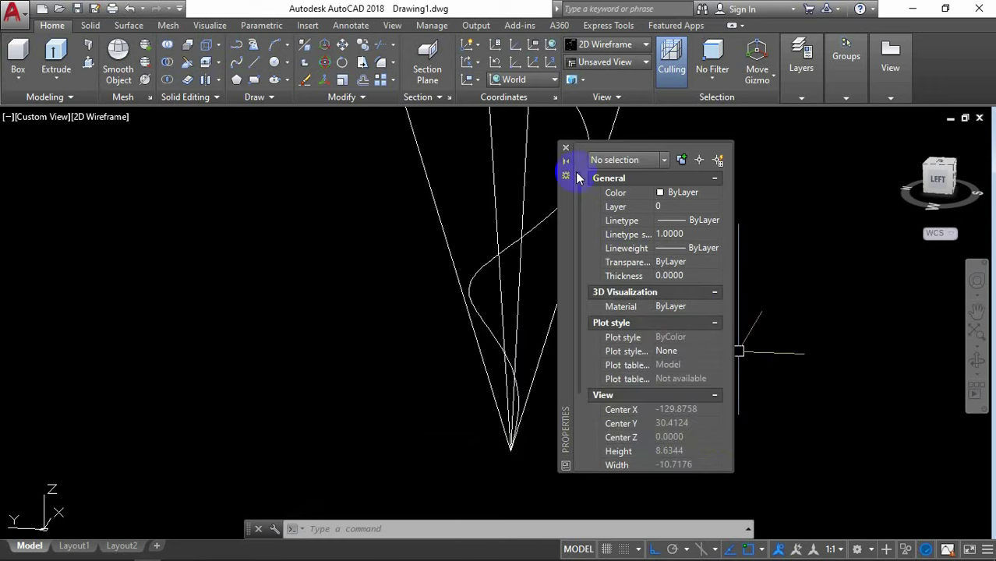
{"action": "left_click", "coordinate": [566, 151]}
{"action": "scroll", "coordinate": [610, 334], "scroll_direction": "down", "scroll_amount": 5}
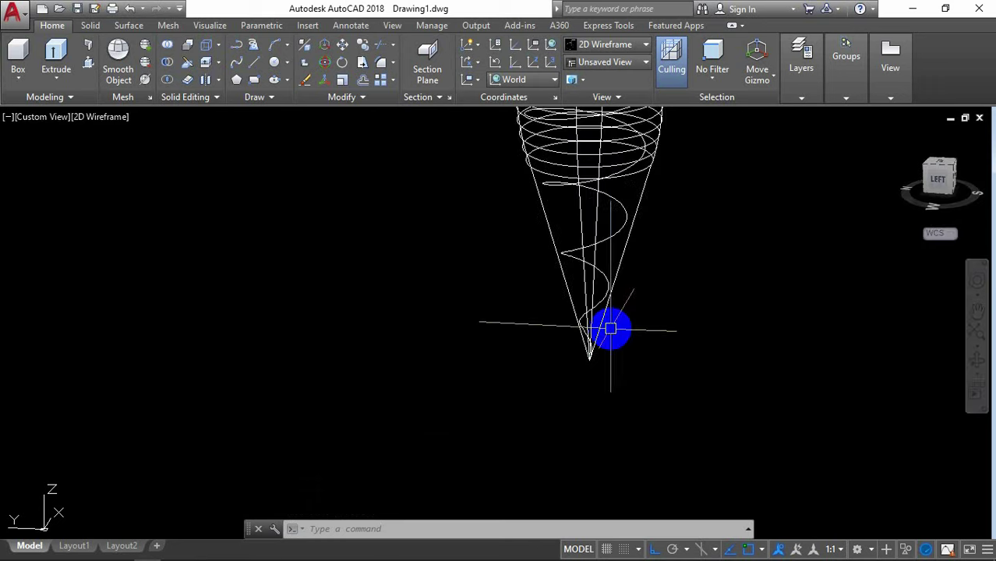
Orbit to a narrow side view of the cone and helix.
{"action": "left_click", "coordinate": [975, 360]}
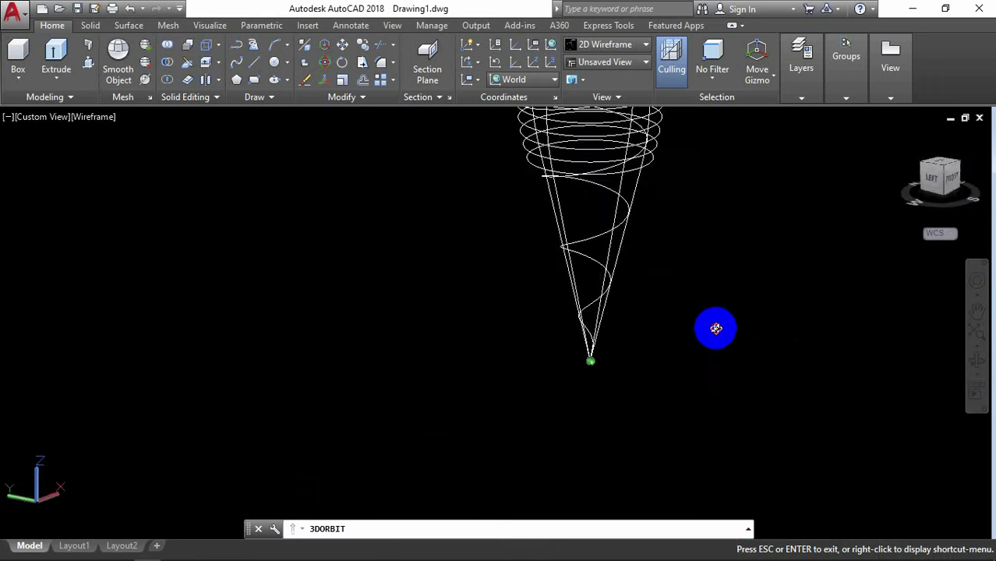
{"action": "mouse_move", "coordinate": [710, 329]}
{"action": "left_mouse_down"}
{"action": "mouse_move", "coordinate": [623, 363]}
{"action": "mouse_move", "coordinate": [600, 423]}
{"action": "mouse_move", "coordinate": [698, 397]}
{"action": "mouse_move", "coordinate": [769, 307]}
{"action": "mouse_move", "coordinate": [689, 296]}
{"action": "left_mouse_up"}
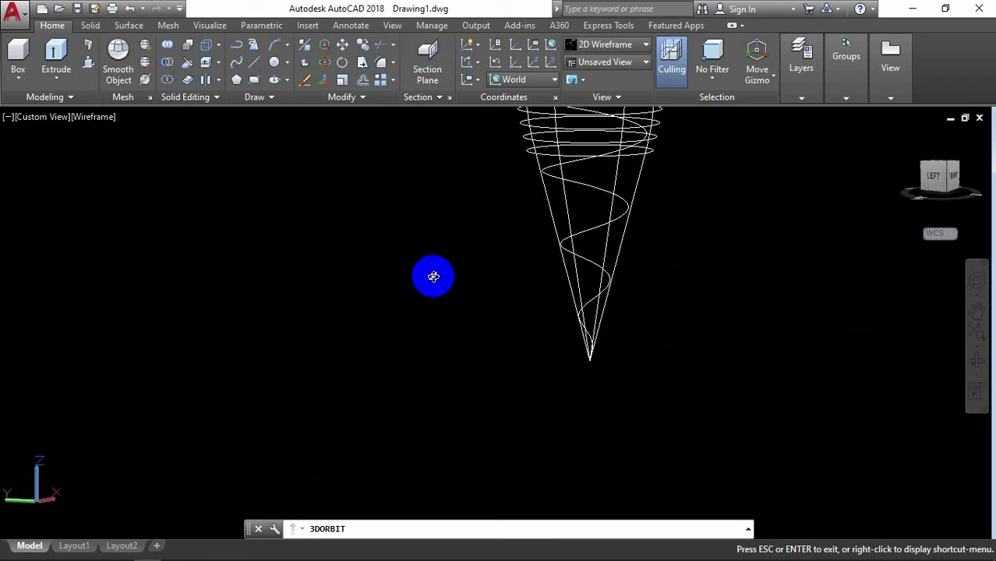
{"action": "mouse_move", "coordinate": [434, 276]}
{"action": "left_mouse_down"}
{"action": "mouse_move", "coordinate": [529, 201]}
{"action": "mouse_move", "coordinate": [576, 200]}
{"action": "mouse_move", "coordinate": [605, 235]}
{"action": "mouse_move", "coordinate": [506, 260]}
{"action": "mouse_move", "coordinate": [529, 267]}
{"action": "mouse_move", "coordinate": [552, 127]}
{"action": "mouse_move", "coordinate": [597, 281]}
{"action": "left_mouse_up"}
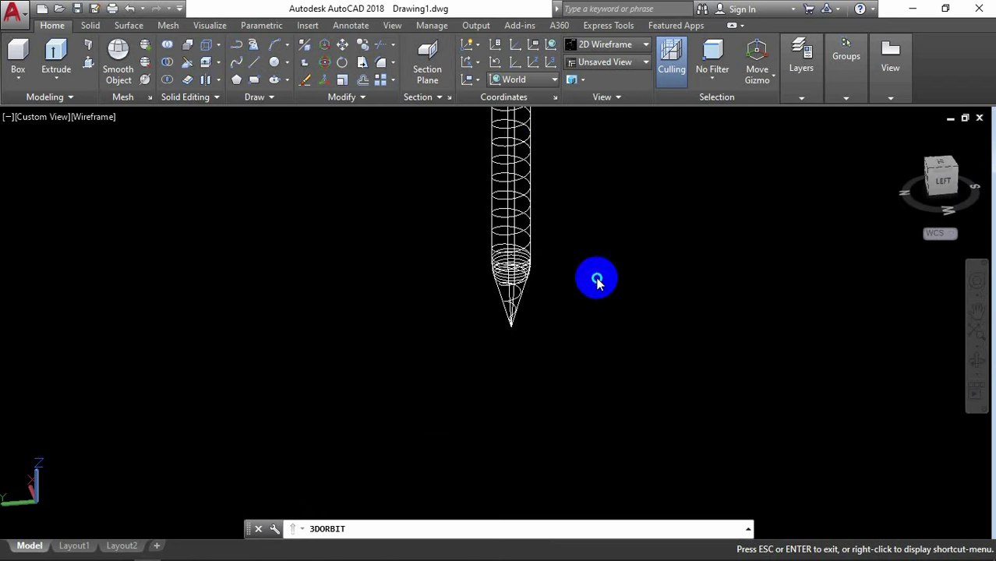
{"action": "right_click", "coordinate": [596, 281]}
{"action": "left_click", "coordinate": [643, 285]}
{"action": "scroll", "coordinate": [544, 263], "scroll_direction": "up", "scroll_amount": 3}
{"action": "scroll", "coordinate": [466, 268], "scroll_direction": "up", "scroll_amount": 2}
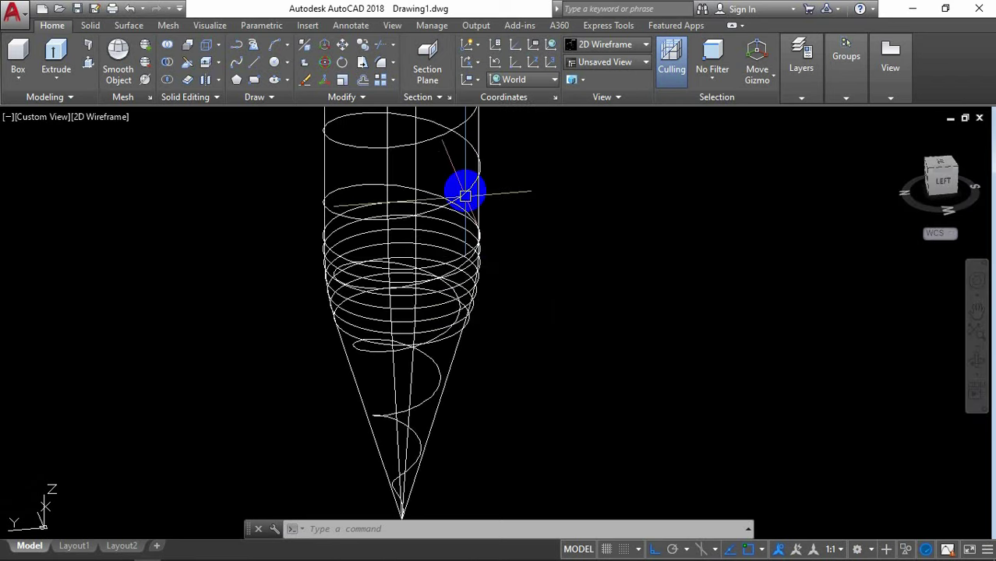
Select the helix and switch to the Left side view, zooming in.
{"action": "left_click", "coordinate": [466, 195]}
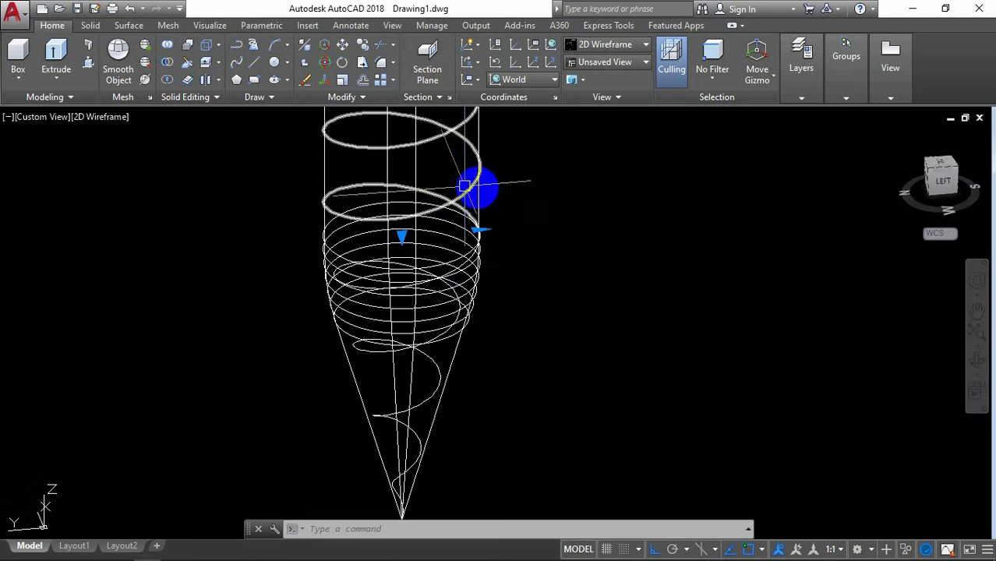
{"action": "left_click", "coordinate": [941, 180]}
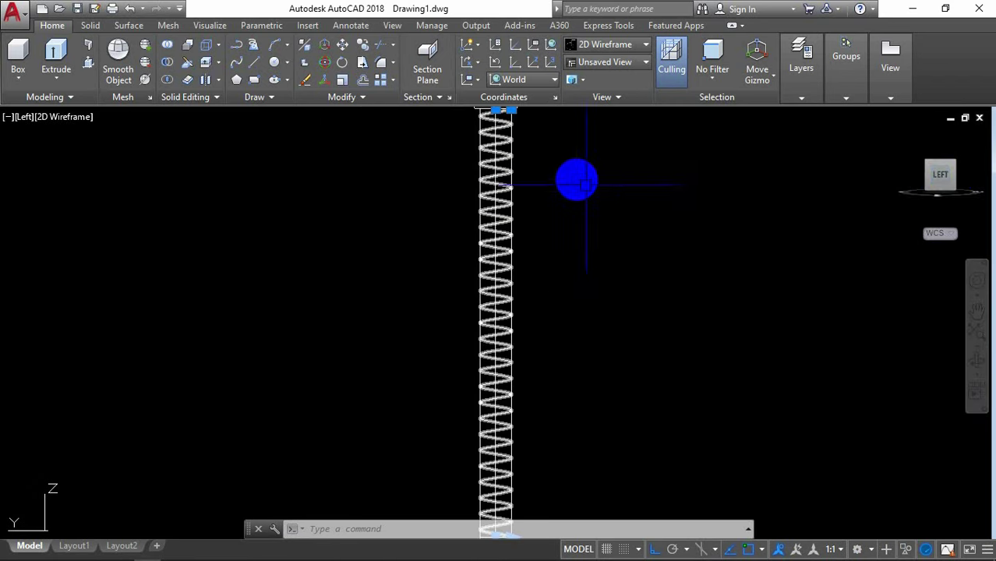
{"action": "scroll", "coordinate": [550, 312], "scroll_direction": "up", "scroll_amount": 3}
{"action": "scroll", "coordinate": [567, 234], "scroll_direction": "up", "scroll_amount": 3}
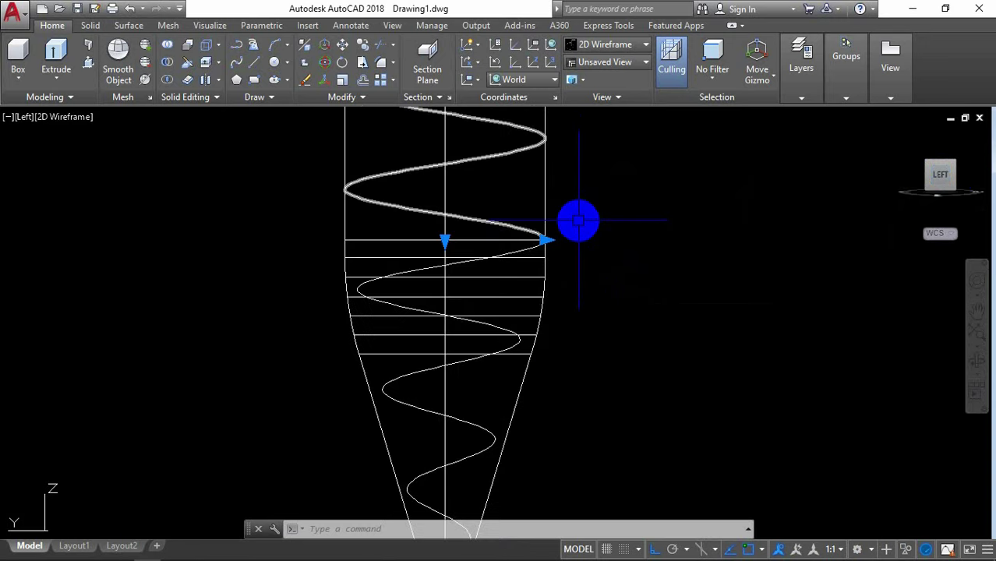
{"action": "scroll", "coordinate": [578, 221], "scroll_direction": "up", "scroll_amount": 2}
{"action": "right_click", "coordinate": [616, 183]}
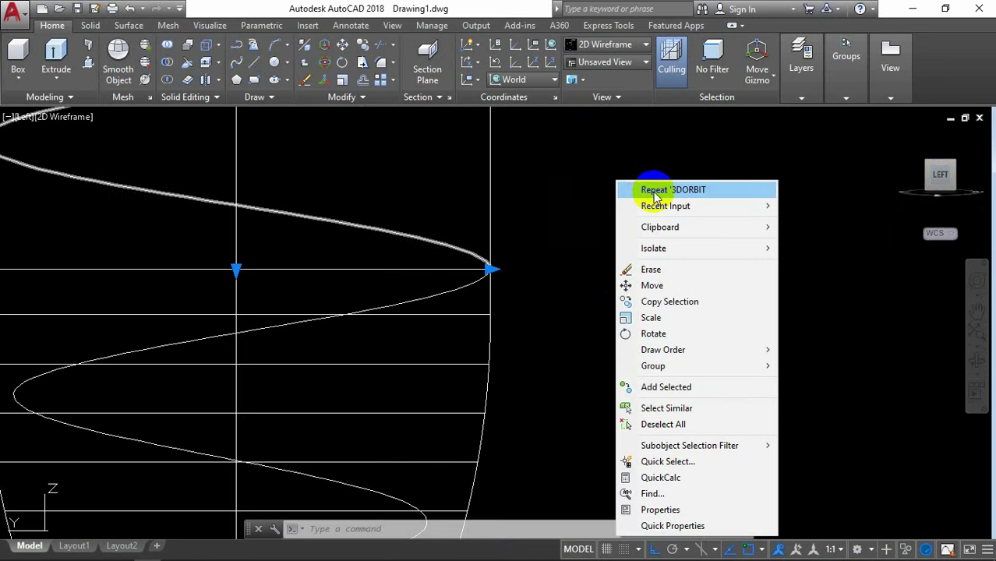
{"action": "left_click", "coordinate": [600, 189]}
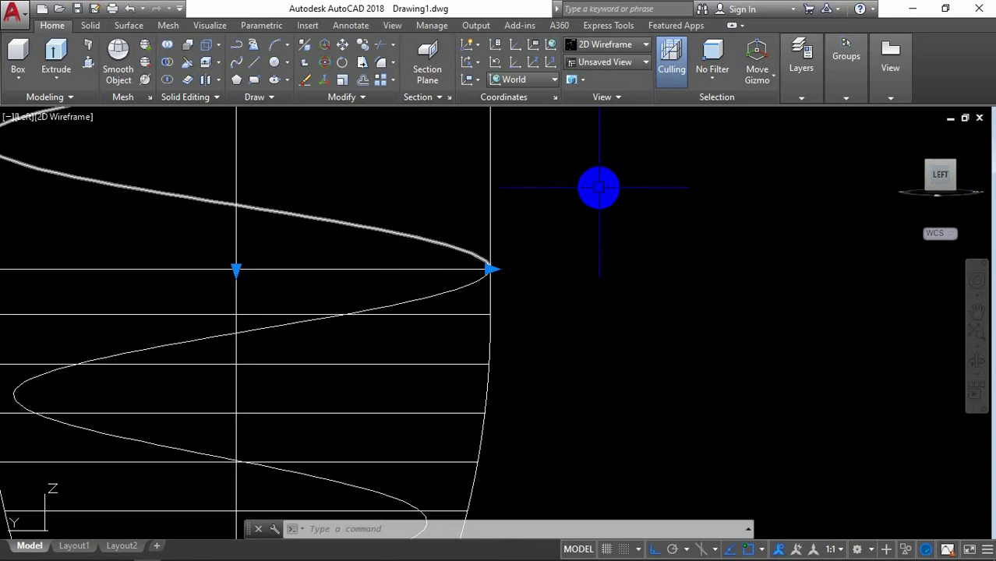
Set the UCS to Left and pan to empty space beside the screw.
{"action": "left_click", "coordinate": [526, 80]}
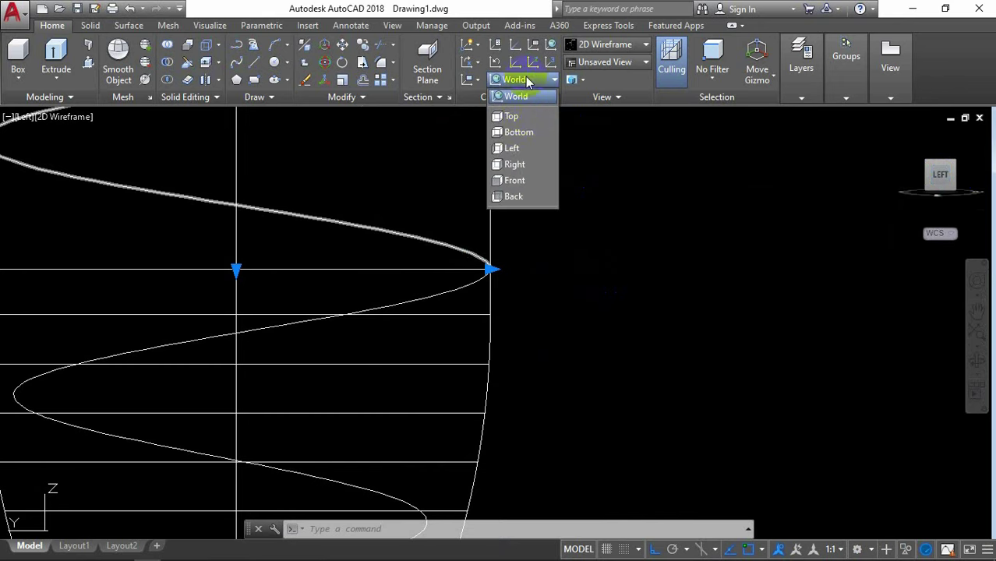
{"action": "left_click", "coordinate": [538, 148]}
{"action": "middle_click_drag", "start_coordinate": [640, 260], "coordinate": [560, 269]}
{"action": "type", "text": "re"}
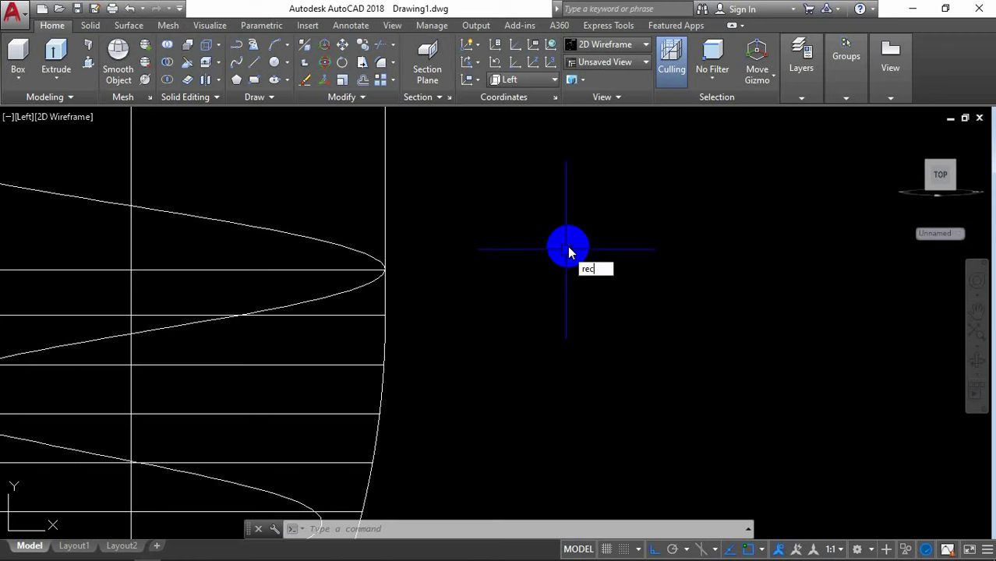
Draw a 0.5 by 0.3 rectangle beside the screw.
{"action": "type", "text": "c"}
{"action": "left_click", "coordinate": [651, 284]}
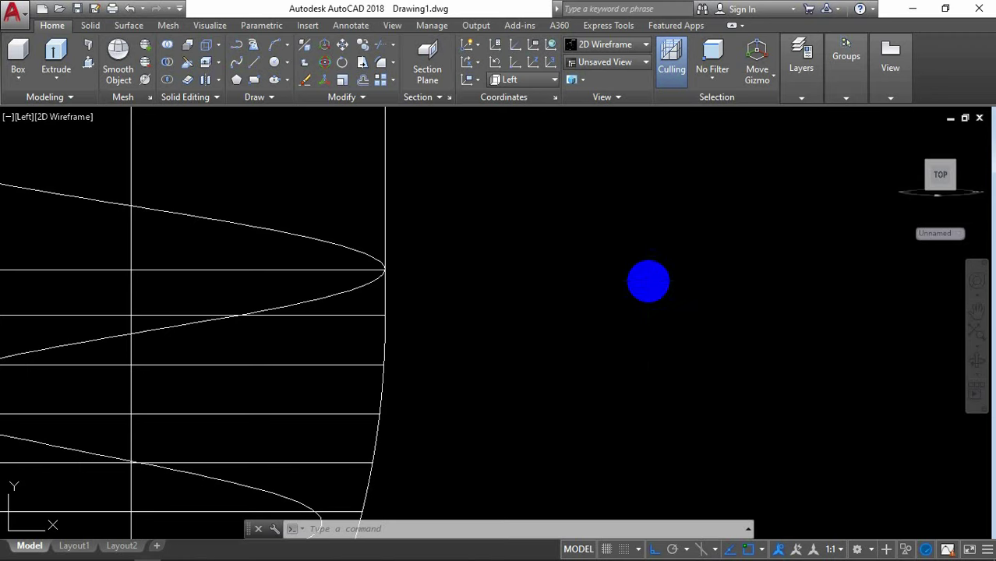
{"action": "left_click", "coordinate": [581, 308]}
{"action": "type", "text": ".5"}
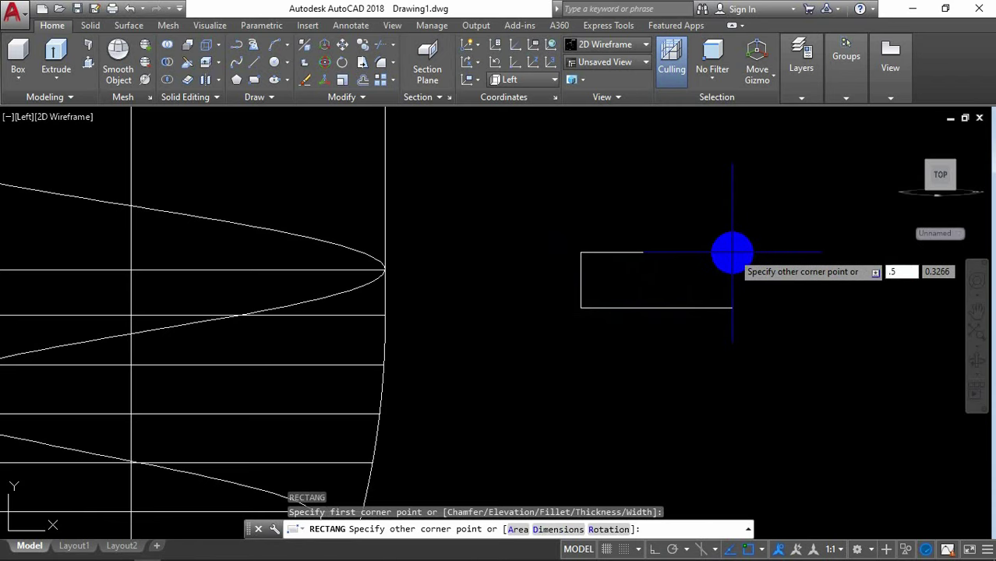
{"action": "key", "text": "Tab"}
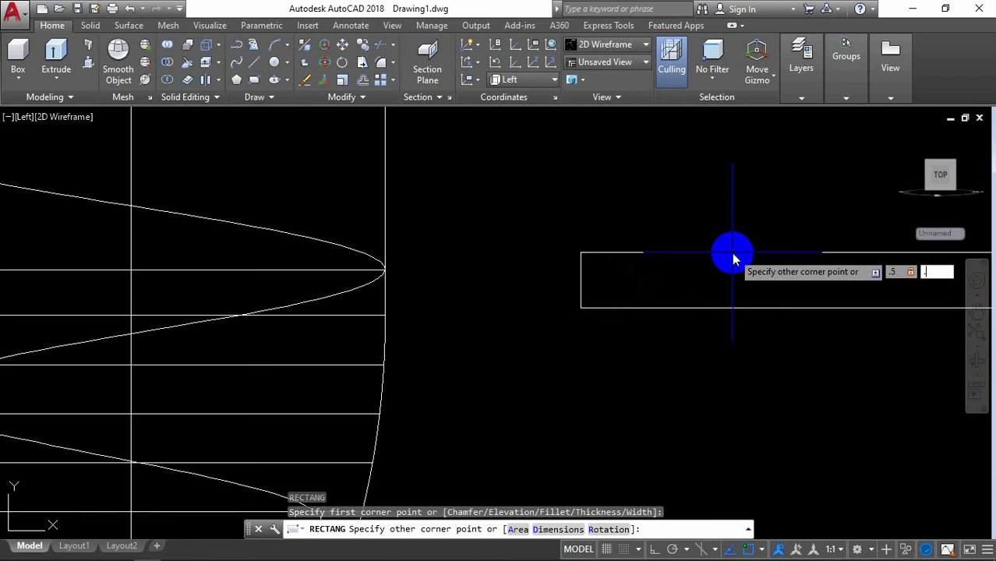
{"action": "type", "text": "3"}
{"action": "key", "text": "Return"}
Draw a closed triangular polyline from the top-left corner to the right midpoint to the bottom-left corner.
{"action": "scroll", "coordinate": [713, 274], "scroll_direction": "up", "scroll_amount": 2}
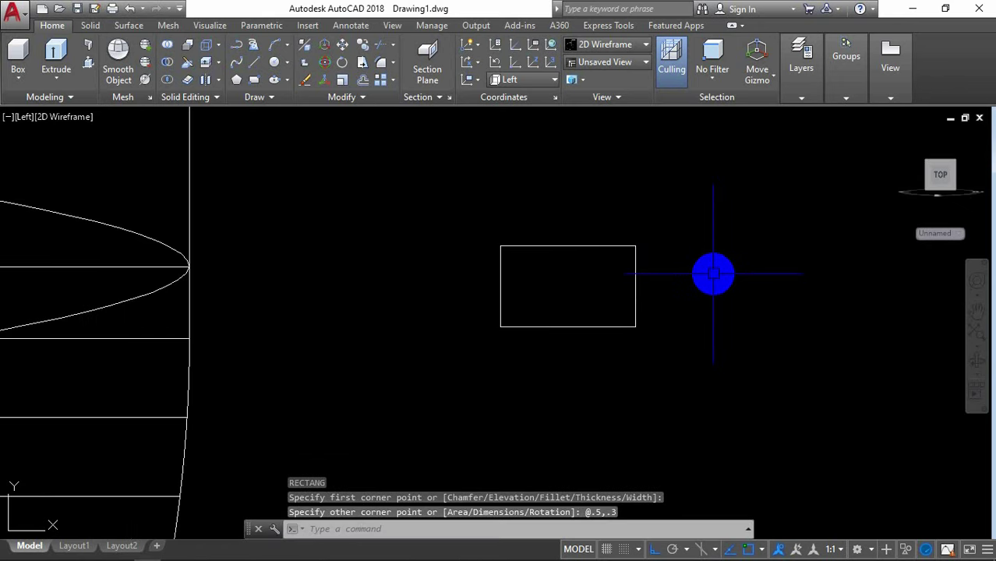
{"action": "type", "text": "pl"}
{"action": "key", "text": "Return"}
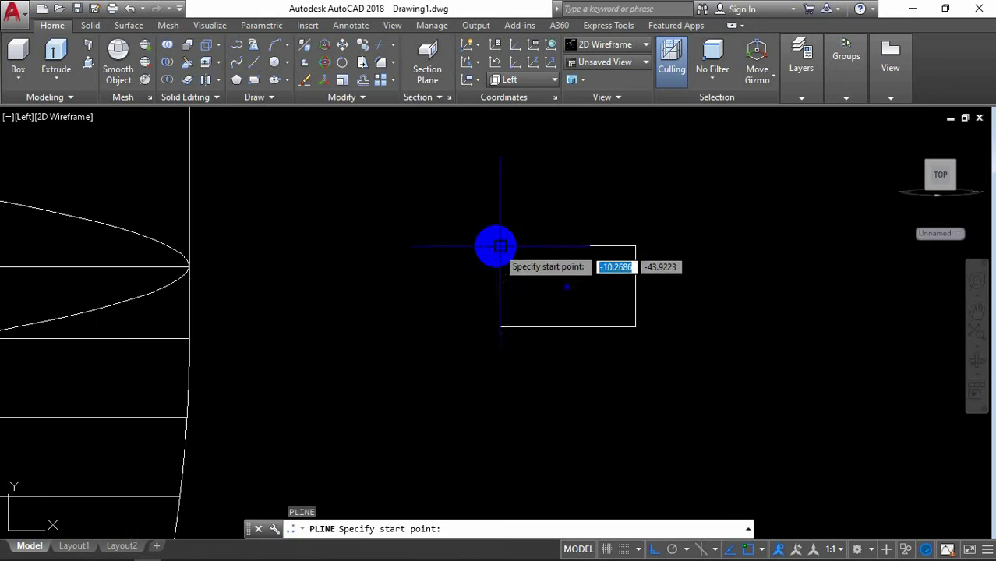
{"action": "left_click", "coordinate": [500, 246]}
{"action": "left_click", "coordinate": [635, 287]}
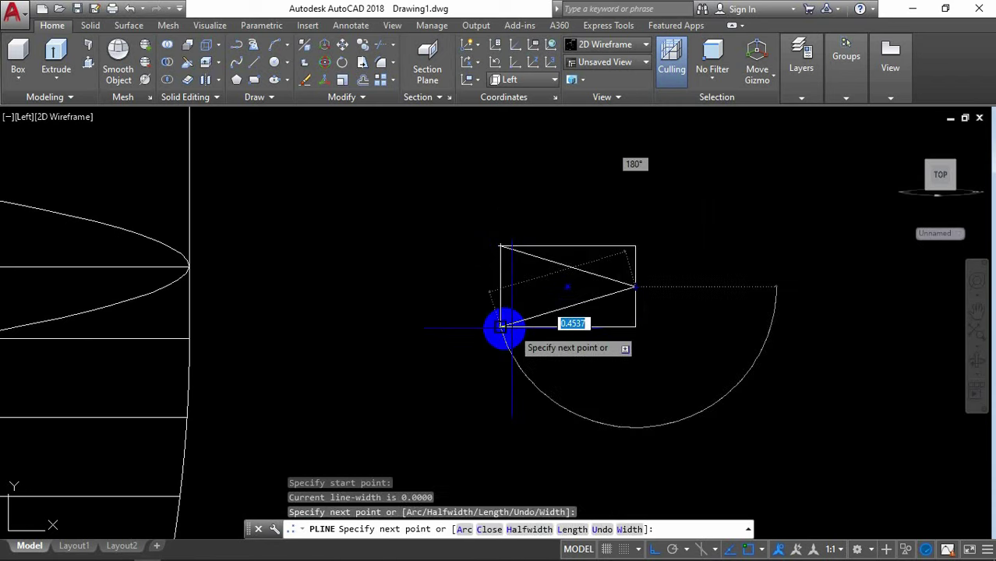
{"action": "left_click", "coordinate": [501, 326]}
{"action": "left_click", "coordinate": [501, 246]}
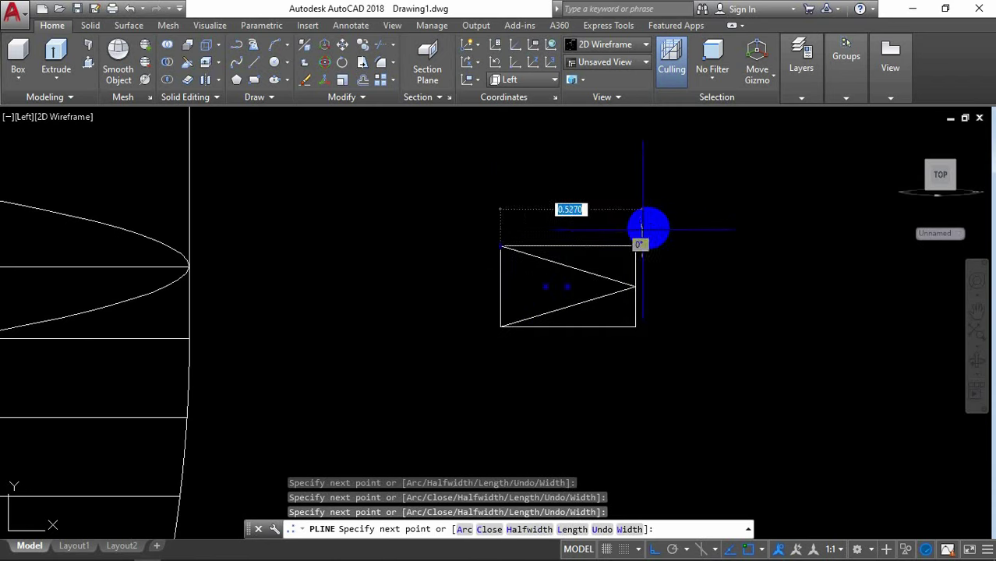
{"action": "key", "text": "Return"}
{"action": "scroll", "coordinate": [659, 220], "scroll_direction": "down", "scroll_amount": 2}
{"action": "scroll", "coordinate": [697, 255], "scroll_direction": "down", "scroll_amount": 2}
{"action": "scroll", "coordinate": [698, 258], "scroll_direction": "down", "scroll_amount": 4}
{"action": "scroll", "coordinate": [697, 257], "scroll_direction": "up", "scroll_amount": 2}
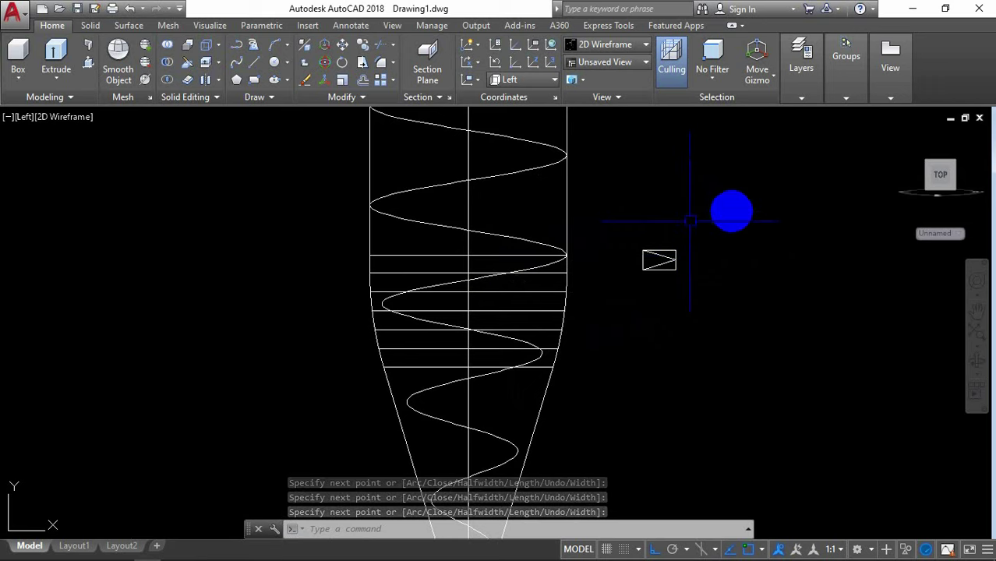
{"action": "mouse_move", "coordinate": [940, 173]}
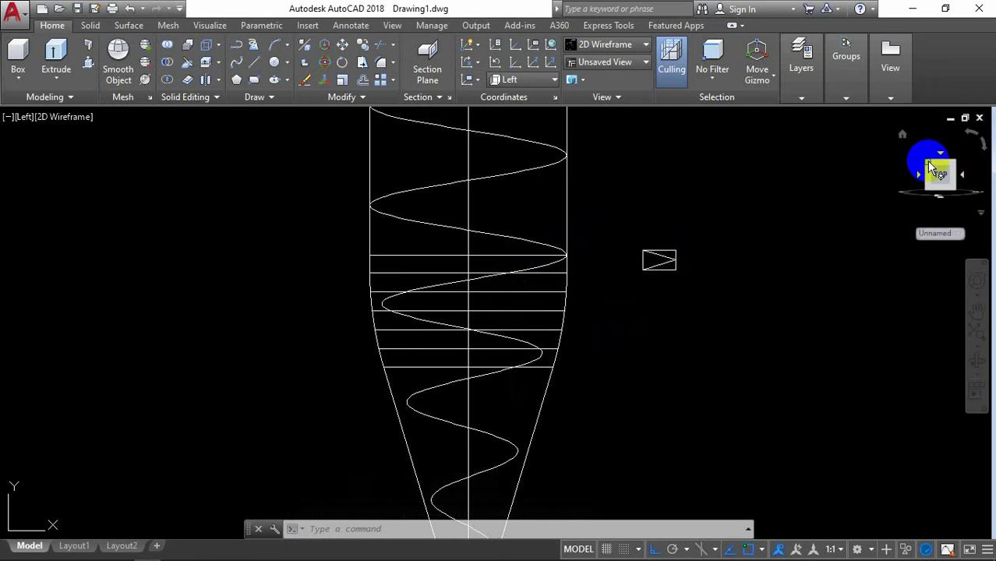
Switch to NW Isometric view, reset the UCS to World and orbit the screw upright.
{"action": "left_click", "coordinate": [929, 166]}
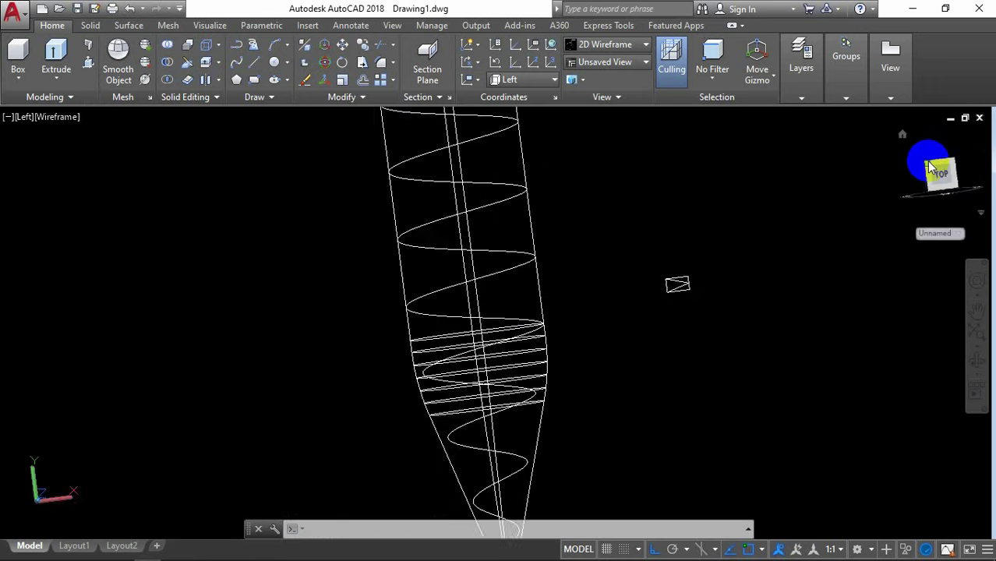
{"action": "left_click", "coordinate": [534, 81]}
{"action": "left_click", "coordinate": [533, 97]}
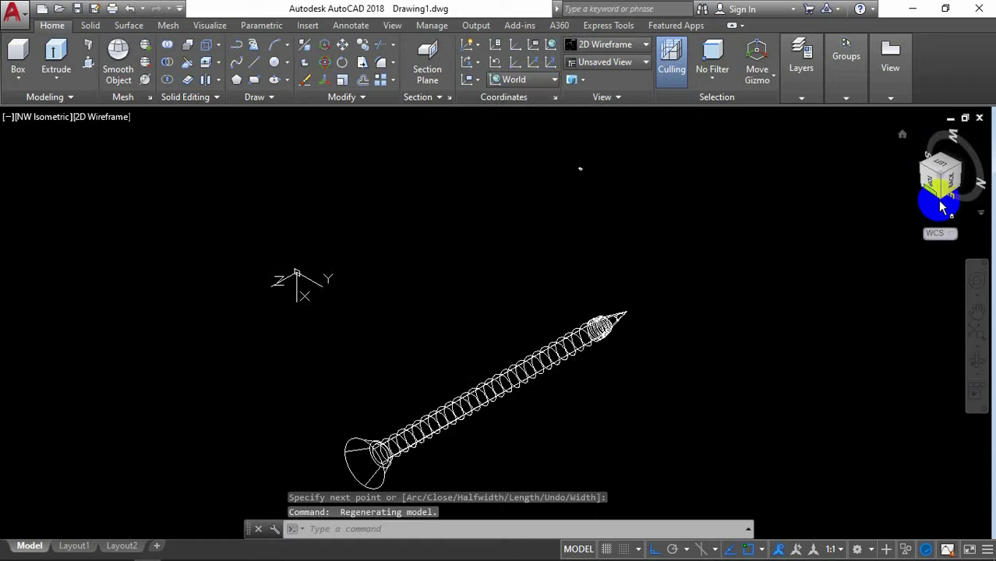
{"action": "left_click_drag", "start_coordinate": [943, 176], "coordinate": [664, 282]}
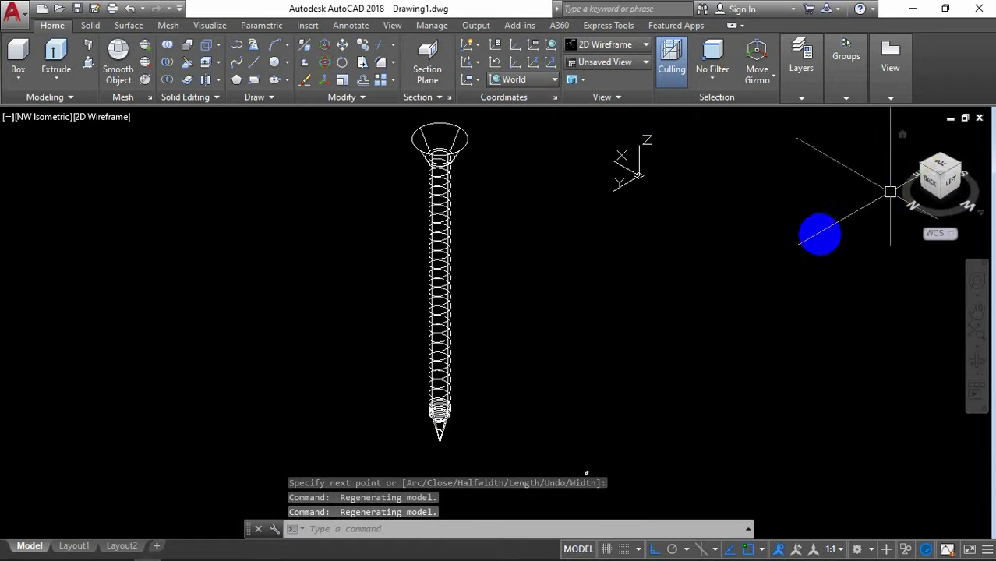
{"action": "scroll", "coordinate": [484, 389], "scroll_direction": "up", "scroll_amount": 3}
{"action": "middle_click_drag", "start_coordinate": [484, 389], "coordinate": [606, 318]}
{"action": "scroll", "coordinate": [600, 127], "scroll_direction": "down", "scroll_amount": 2}
{"action": "scroll", "coordinate": [601, 127], "scroll_direction": "down", "scroll_amount": 2}
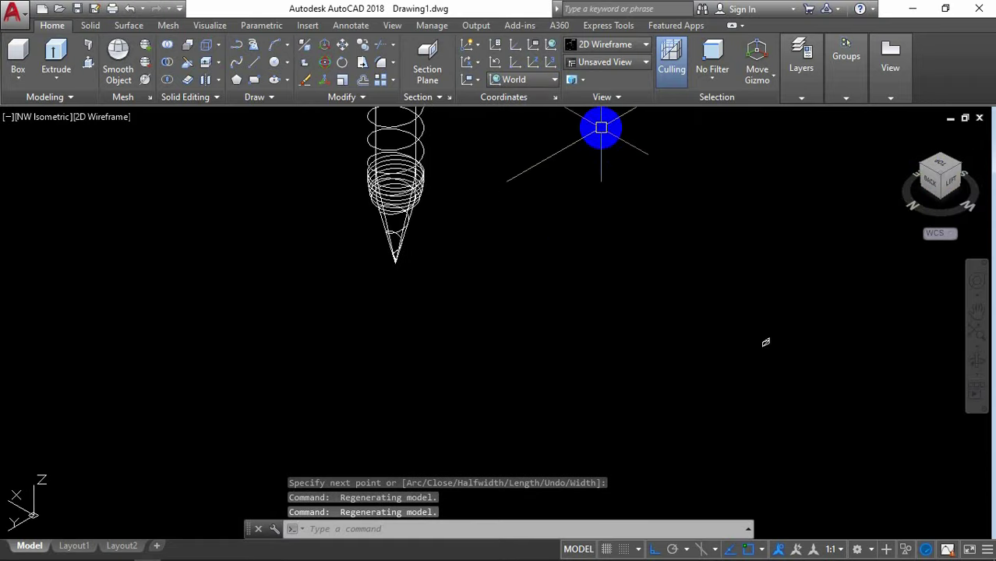
{"action": "scroll", "coordinate": [421, 166], "scroll_direction": "up", "scroll_amount": 4}
{"action": "scroll", "coordinate": [406, 162], "scroll_direction": "up", "scroll_amount": 3}
{"action": "scroll", "coordinate": [367, 285], "scroll_direction": "up", "scroll_amount": 2}
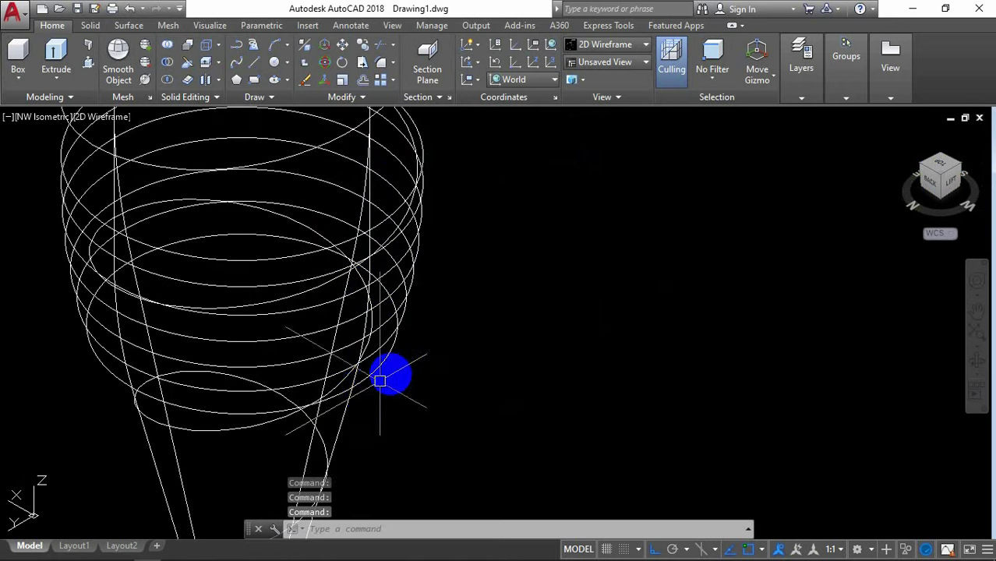
{"action": "scroll", "coordinate": [455, 315], "scroll_direction": "down", "scroll_amount": 5}
{"action": "scroll", "coordinate": [462, 311], "scroll_direction": "up", "scroll_amount": 3}
Hide the screw body with Hide Objects, leaving the triangle profile in view.
{"action": "key", "text": "Escape"}
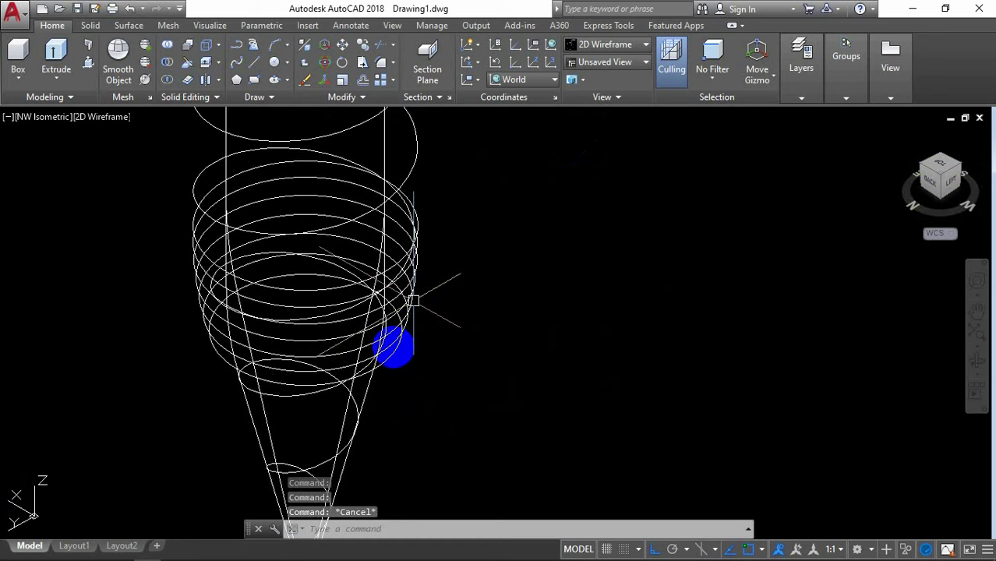
{"action": "scroll", "coordinate": [395, 360], "scroll_direction": "down", "scroll_amount": 2}
{"action": "scroll", "coordinate": [483, 312], "scroll_direction": "down", "scroll_amount": 2}
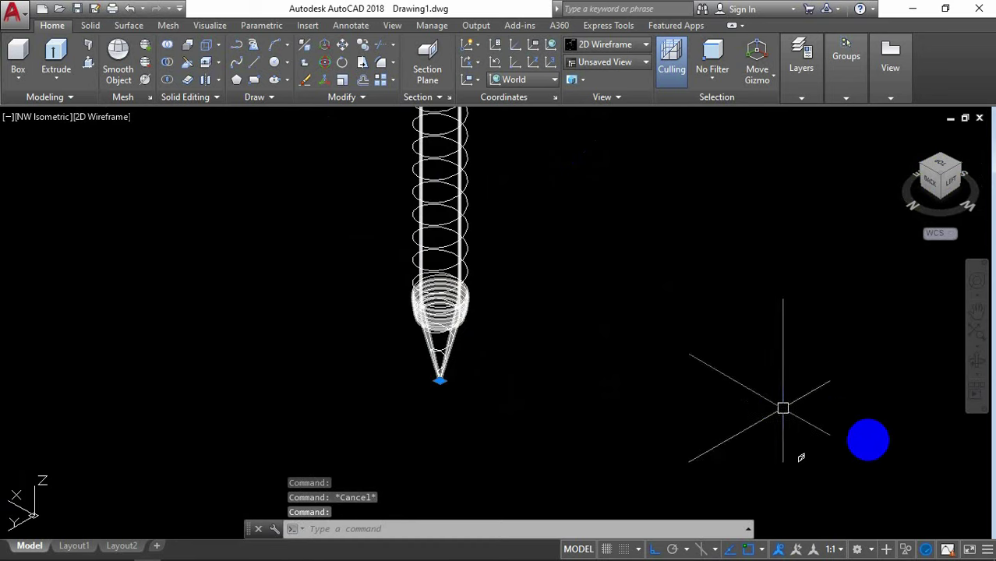
{"action": "left_click", "coordinate": [906, 551]}
{"action": "left_click", "coordinate": [944, 540]}
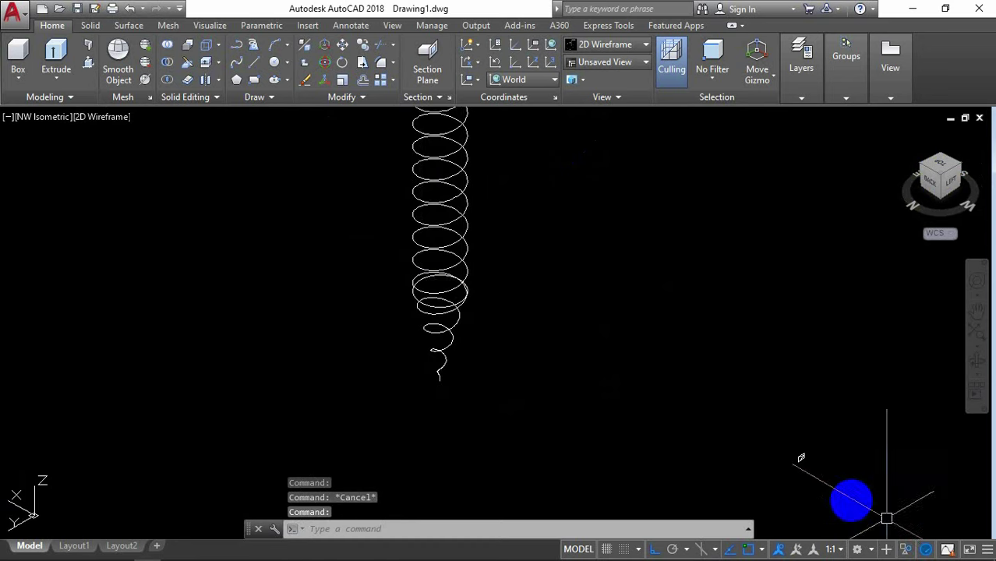
{"action": "middle_click_drag", "start_coordinate": [827, 474], "coordinate": [782, 447]}
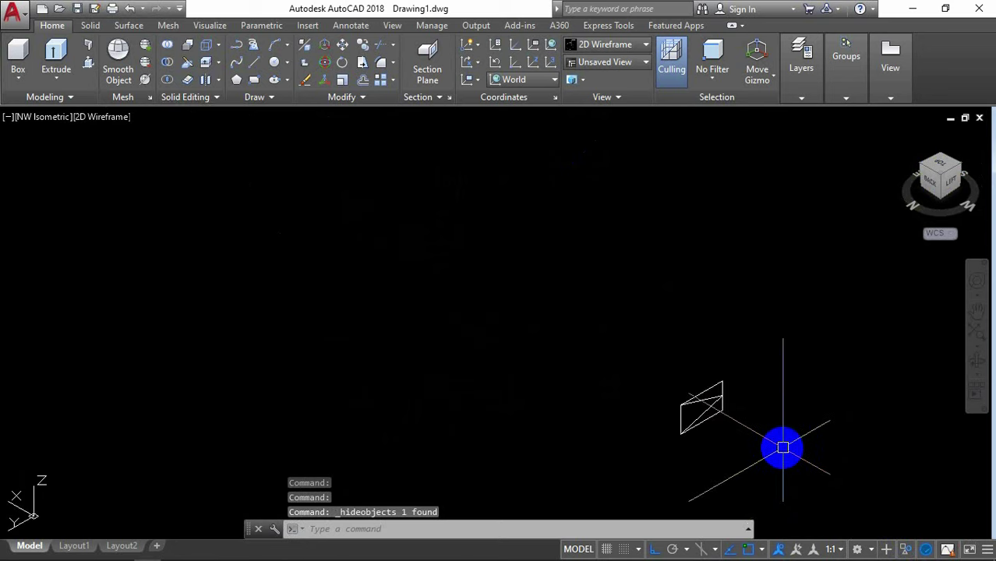
{"action": "type", "text": "CO"}
Copy the triangular profile, using its corner as the base point.
{"action": "key", "text": "Return"}
{"action": "scroll", "coordinate": [703, 423], "scroll_direction": "up", "scroll_amount": 2}
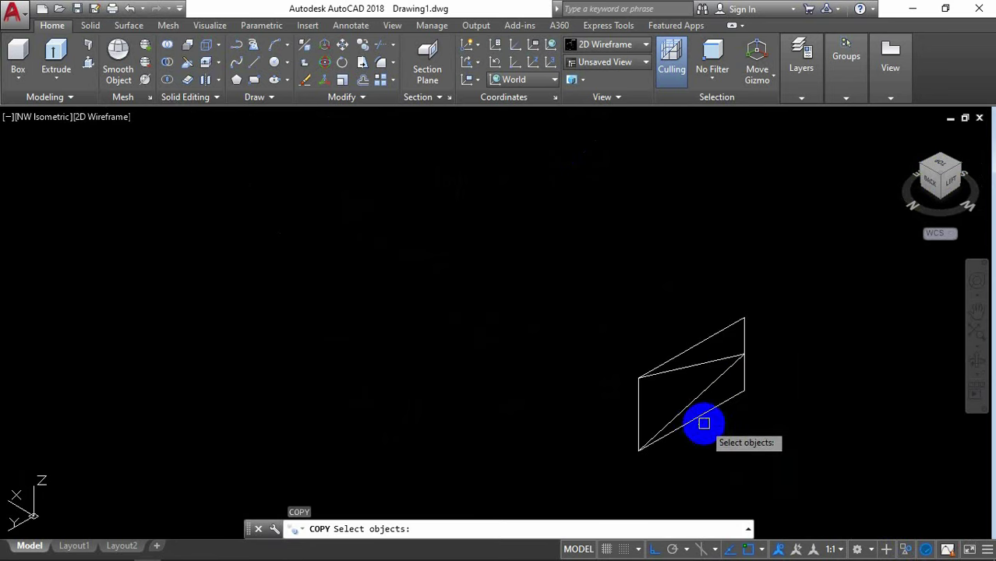
{"action": "left_click", "coordinate": [696, 399]}
{"action": "key", "text": "Return"}
{"action": "left_click", "coordinate": [639, 414]}
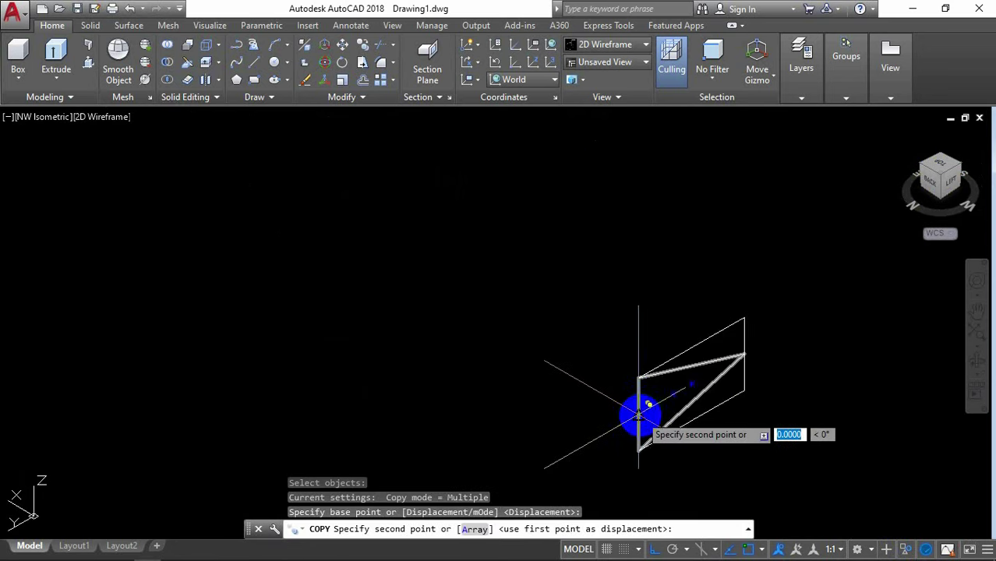
{"action": "scroll", "coordinate": [624, 401], "scroll_direction": "down", "scroll_amount": 3}
{"action": "scroll", "coordinate": [333, 231], "scroll_direction": "up", "scroll_amount": 4}
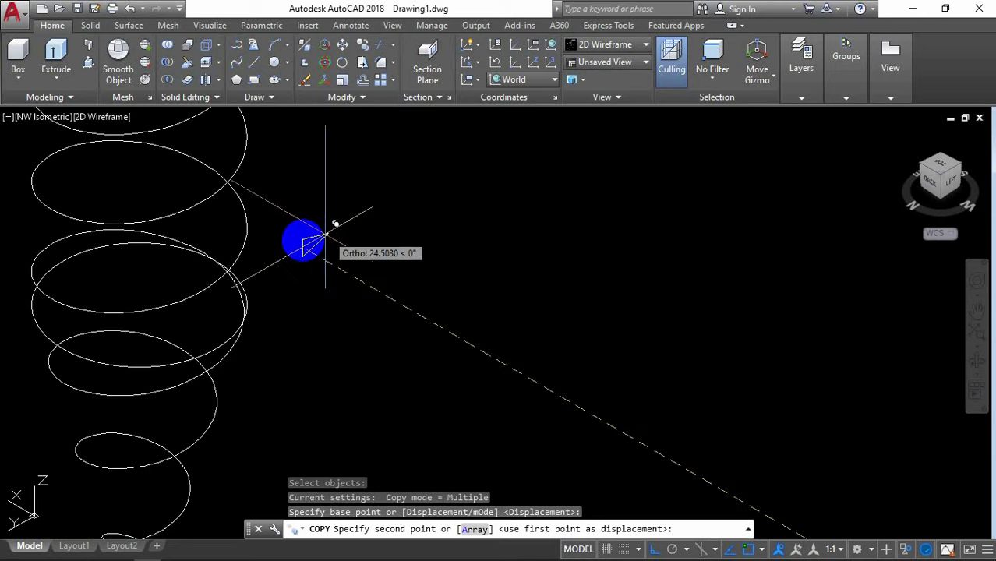
{"action": "scroll", "coordinate": [302, 238], "scroll_direction": "up", "scroll_amount": 2}
{"action": "scroll", "coordinate": [173, 266], "scroll_direction": "up", "scroll_amount": 4}
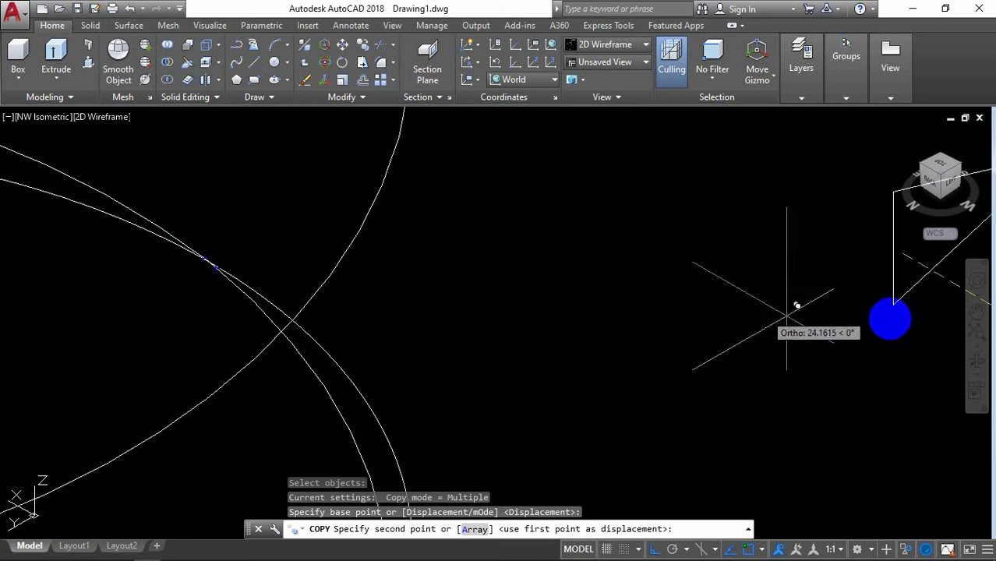
Place the triangle copy on the helix's outer end point.
{"action": "left_click", "coordinate": [978, 361]}
{"action": "mouse_move", "coordinate": [795, 349]}
{"action": "left_mouse_down"}
{"action": "mouse_move", "coordinate": [693, 325]}
{"action": "mouse_move", "coordinate": [676, 309]}
{"action": "mouse_move", "coordinate": [547, 301]}
{"action": "mouse_move", "coordinate": [755, 313]}
{"action": "mouse_move", "coordinate": [707, 289]}
{"action": "left_mouse_up"}
{"action": "right_click", "coordinate": [729, 205]}
{"action": "left_click", "coordinate": [748, 219]}
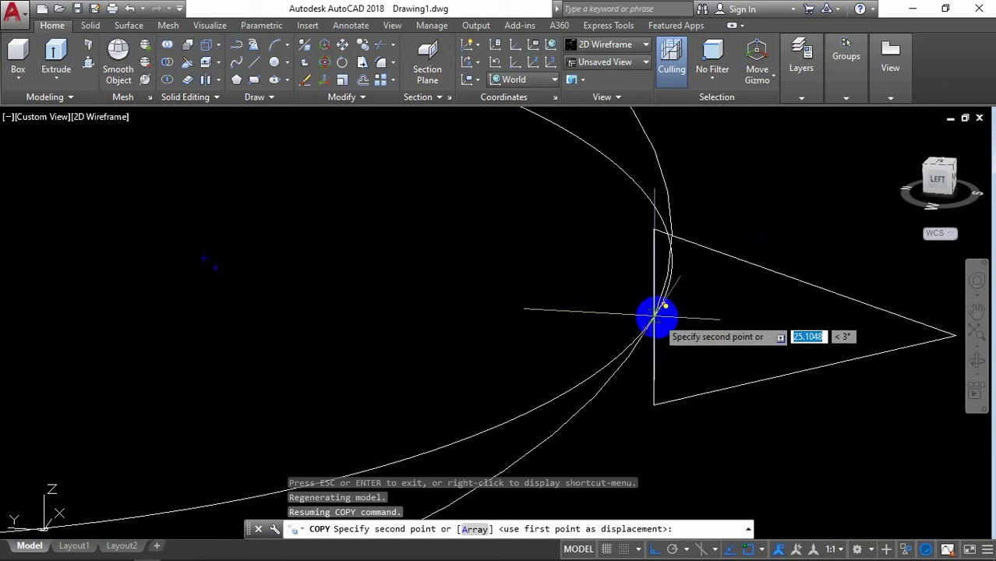
{"action": "left_click", "coordinate": [641, 314]}
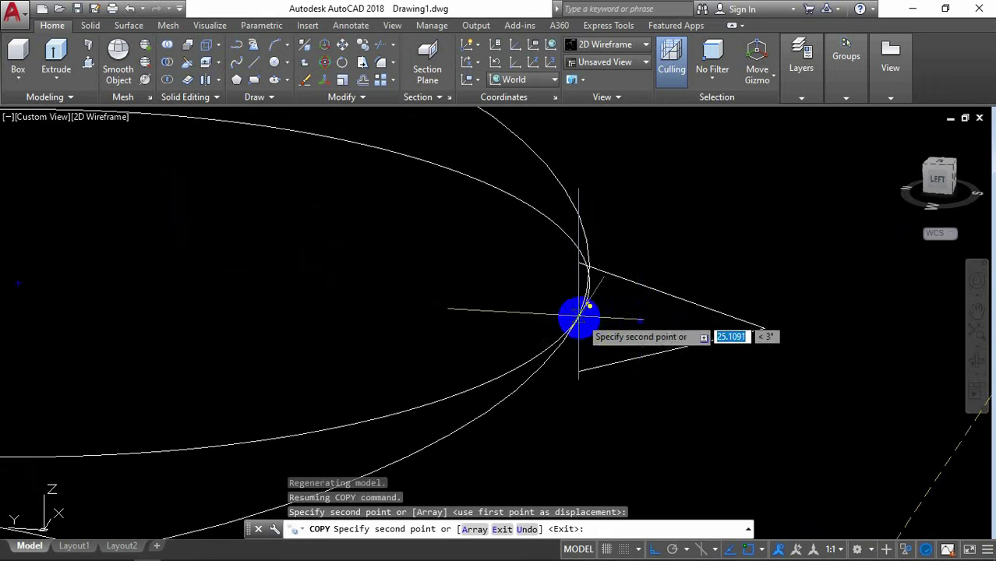
{"action": "left_click", "coordinate": [623, 311]}
{"action": "key", "text": "Return"}
{"action": "scroll", "coordinate": [693, 232], "scroll_direction": "down", "scroll_amount": 3}
{"action": "scroll", "coordinate": [723, 234], "scroll_direction": "down", "scroll_amount": 2}
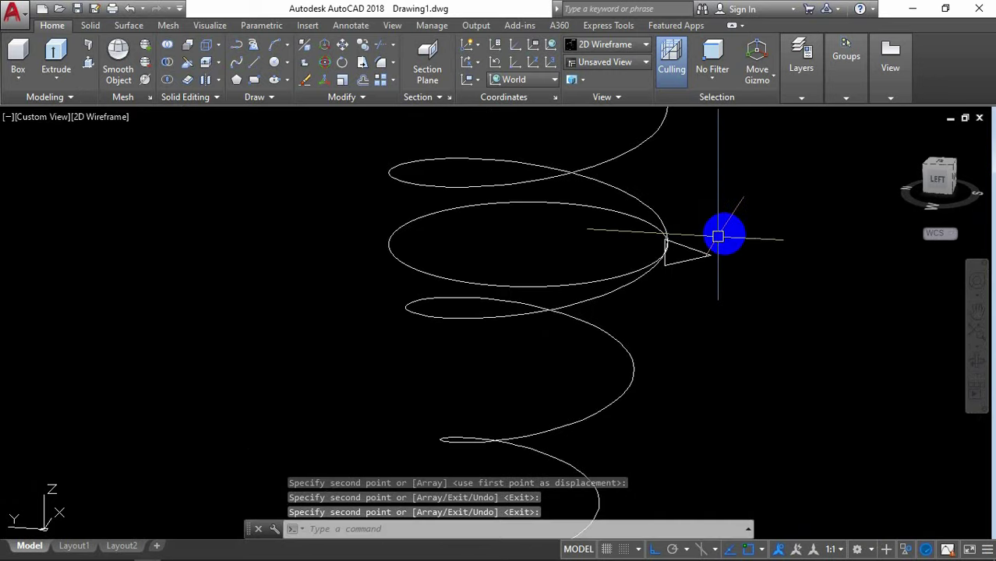
{"action": "scroll", "coordinate": [731, 232], "scroll_direction": "down", "scroll_amount": 2}
{"action": "scroll", "coordinate": [546, 280], "scroll_direction": "up", "scroll_amount": 3}
{"action": "scroll", "coordinate": [583, 269], "scroll_direction": "up", "scroll_amount": 3}
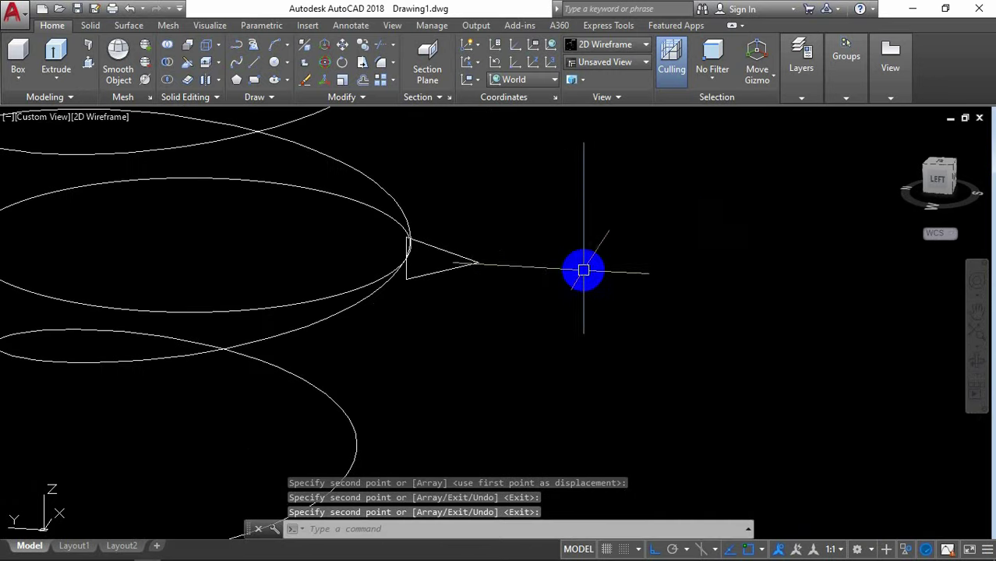
Trial-sweep the triangular profile along the tapered tip helix with SWEEP.
{"action": "type", "text": "SWe"}
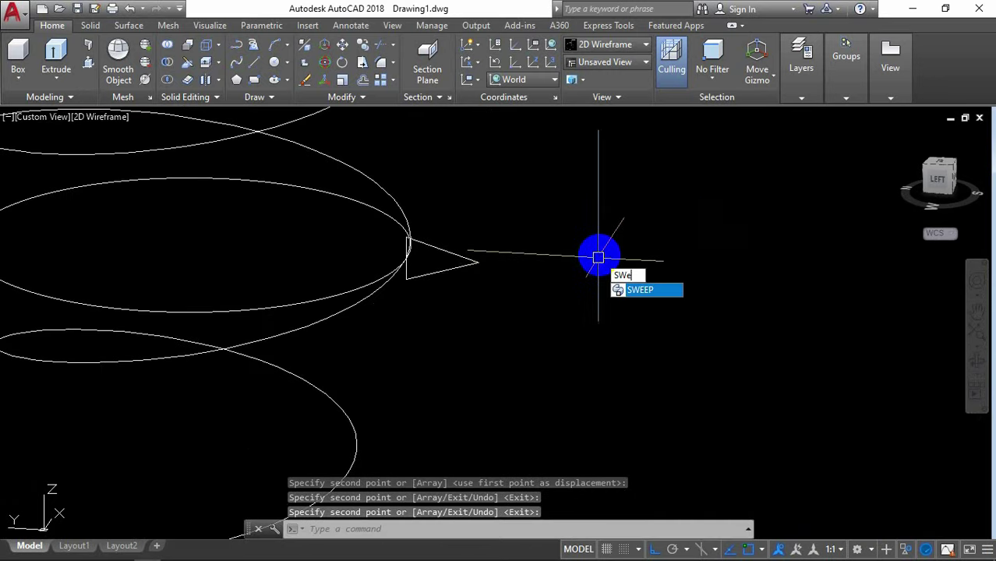
{"action": "key", "text": "Return"}
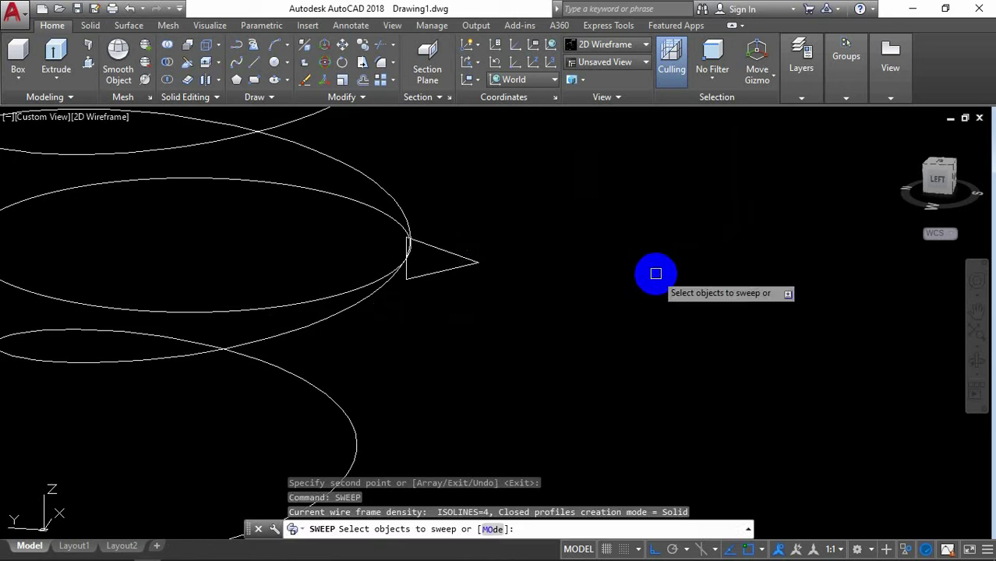
{"action": "scroll", "coordinate": [400, 244], "scroll_direction": "up", "scroll_amount": 2}
{"action": "scroll", "coordinate": [562, 244], "scroll_direction": "up", "scroll_amount": 2}
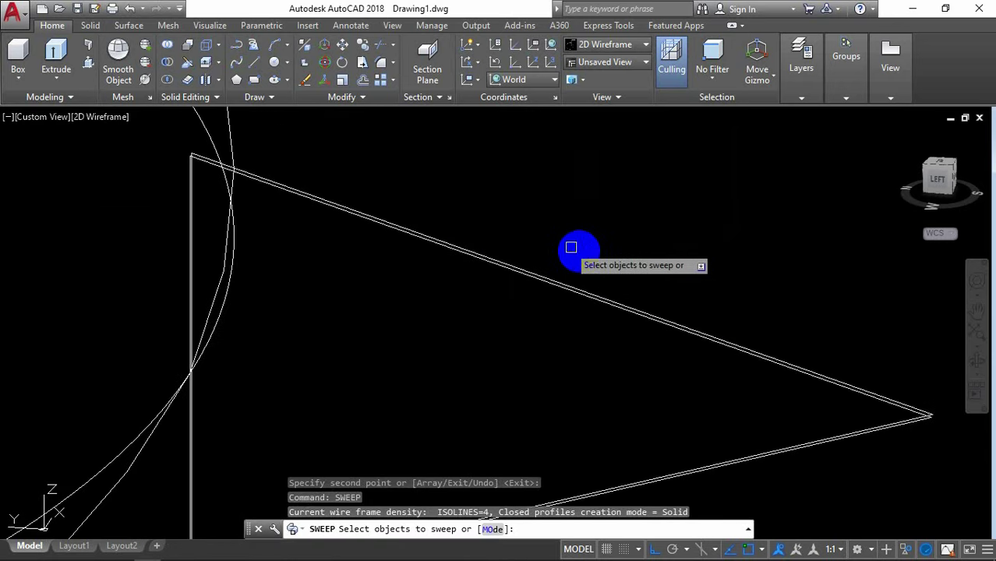
{"action": "scroll", "coordinate": [579, 250], "scroll_direction": "down", "scroll_amount": 2}
{"action": "scroll", "coordinate": [815, 350], "scroll_direction": "up", "scroll_amount": 4}
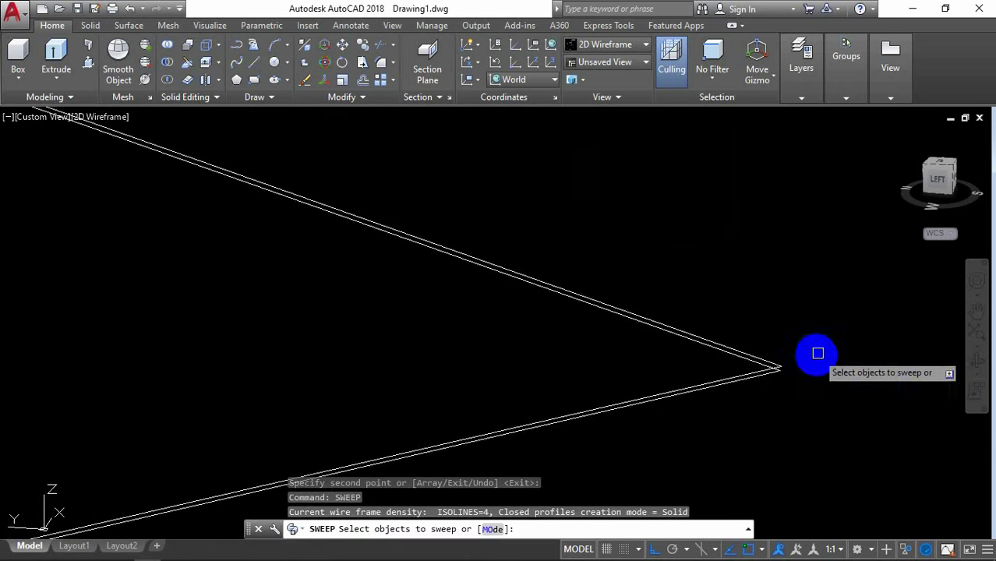
{"action": "left_click", "coordinate": [783, 363]}
{"action": "scroll", "coordinate": [764, 327], "scroll_direction": "down", "scroll_amount": 1}
{"action": "scroll", "coordinate": [735, 271], "scroll_direction": "down", "scroll_amount": 2}
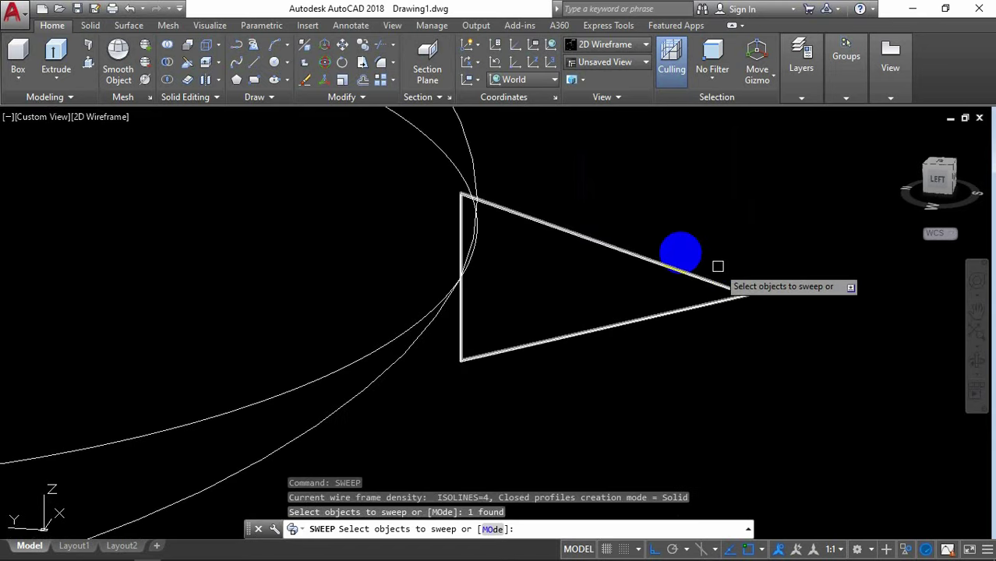
{"action": "right_click", "coordinate": [554, 138]}
{"action": "left_click", "coordinate": [603, 149]}
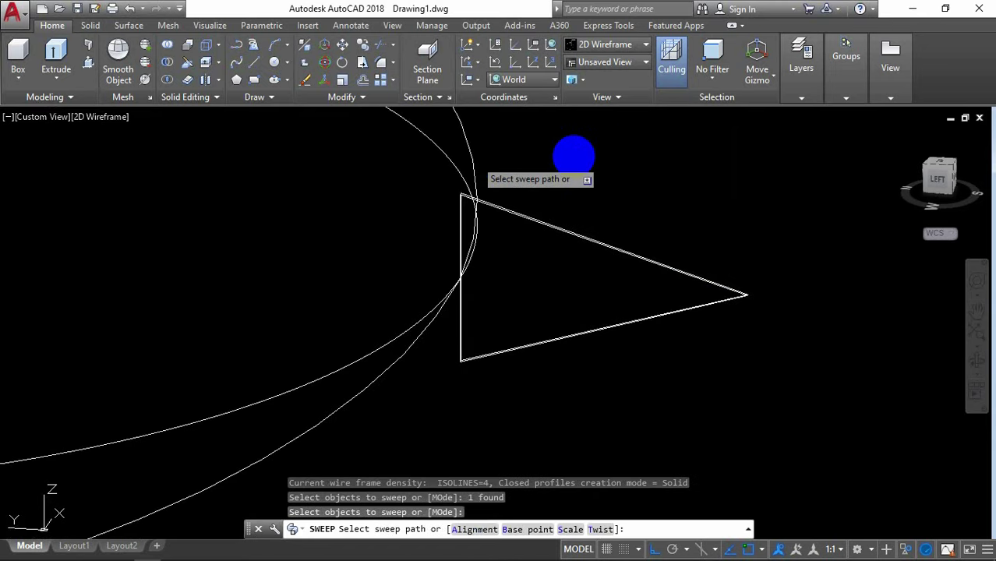
{"action": "left_click", "coordinate": [573, 157]}
{"action": "scroll", "coordinate": [733, 234], "scroll_direction": "down", "scroll_amount": 3}
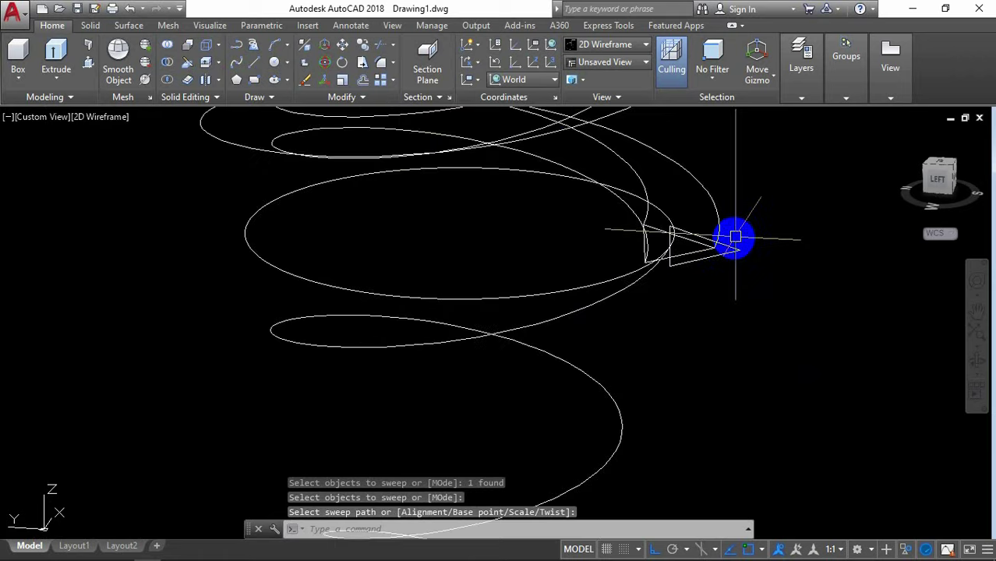
{"action": "scroll", "coordinate": [733, 234], "scroll_direction": "down", "scroll_amount": 2}
{"action": "middle_click_drag", "start_coordinate": [732, 233], "coordinate": [522, 252]}
{"action": "scroll", "coordinate": [522, 252], "scroll_direction": "up", "scroll_amount": 3}
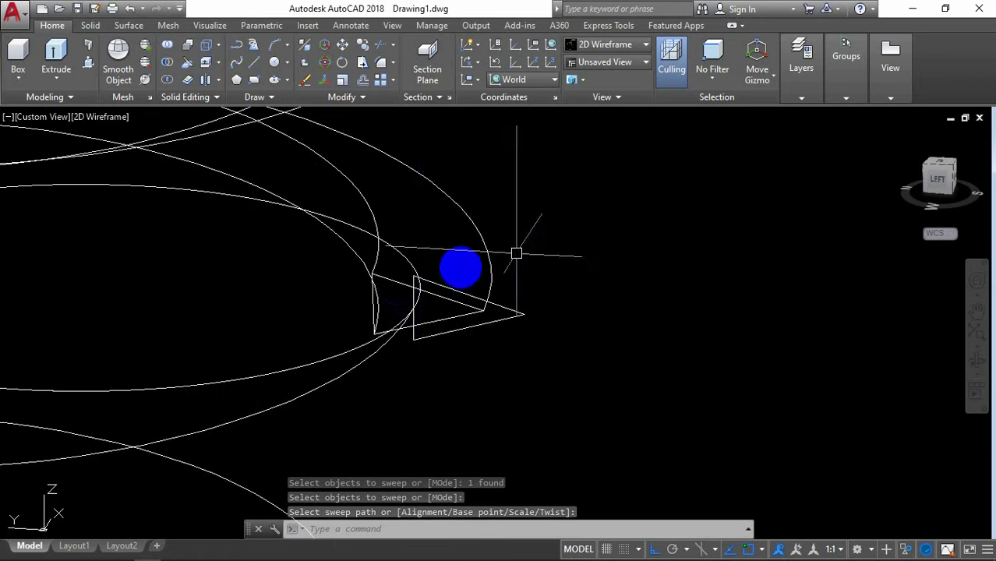
{"action": "scroll", "coordinate": [460, 267], "scroll_direction": "up", "scroll_amount": 2}
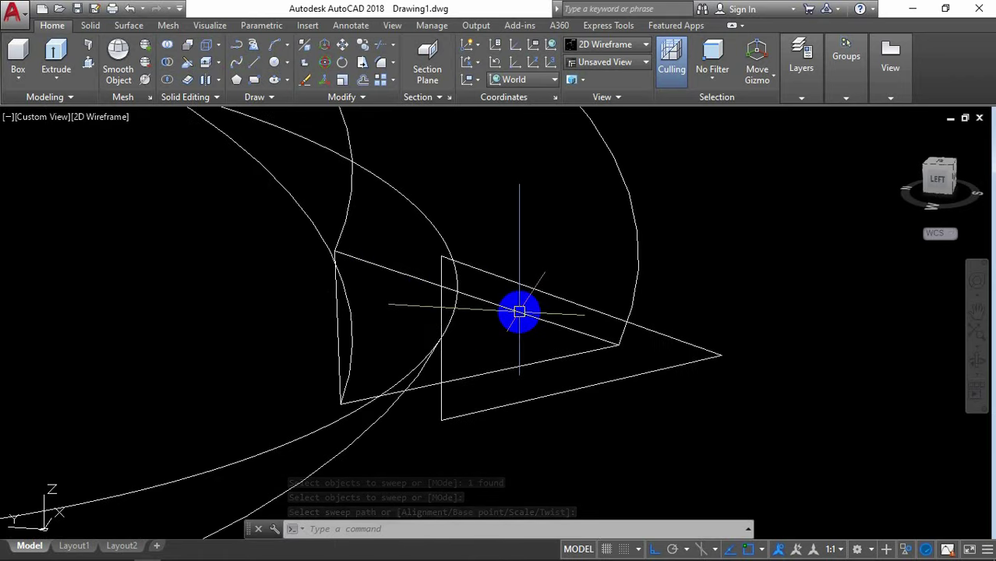
Undo the trial sweep so the triangle profile can be repositioned first.
{"action": "key", "text": "ctrl+z"}
{"action": "key", "text": "ctrl+z"}
{"action": "scroll", "coordinate": [355, 200], "scroll_direction": "up", "scroll_amount": 2}
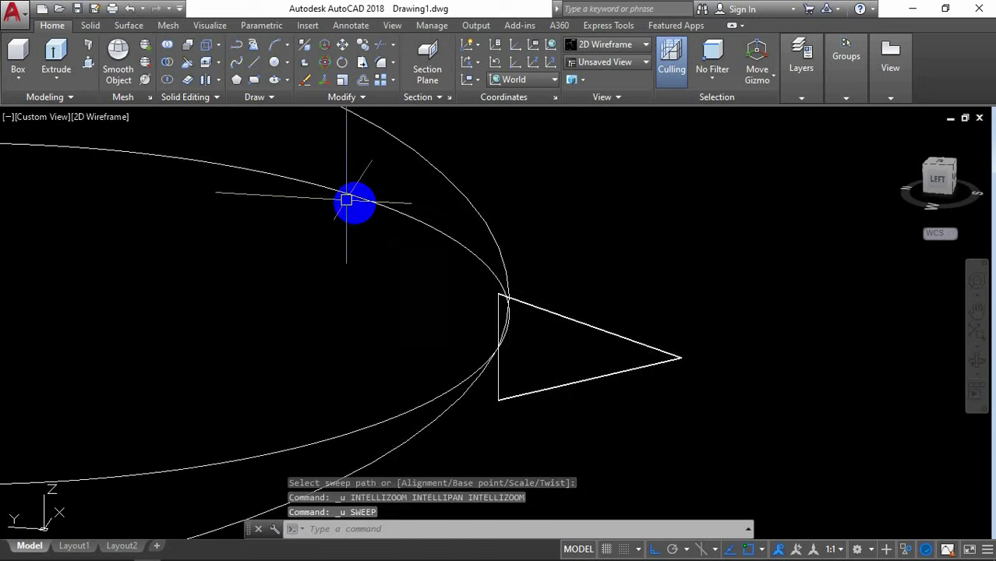
{"action": "scroll", "coordinate": [399, 280], "scroll_direction": "up", "scroll_amount": 2}
{"action": "scroll", "coordinate": [400, 281], "scroll_direction": "down", "scroll_amount": 3}
{"action": "scroll", "coordinate": [452, 322], "scroll_direction": "up", "scroll_amount": 2}
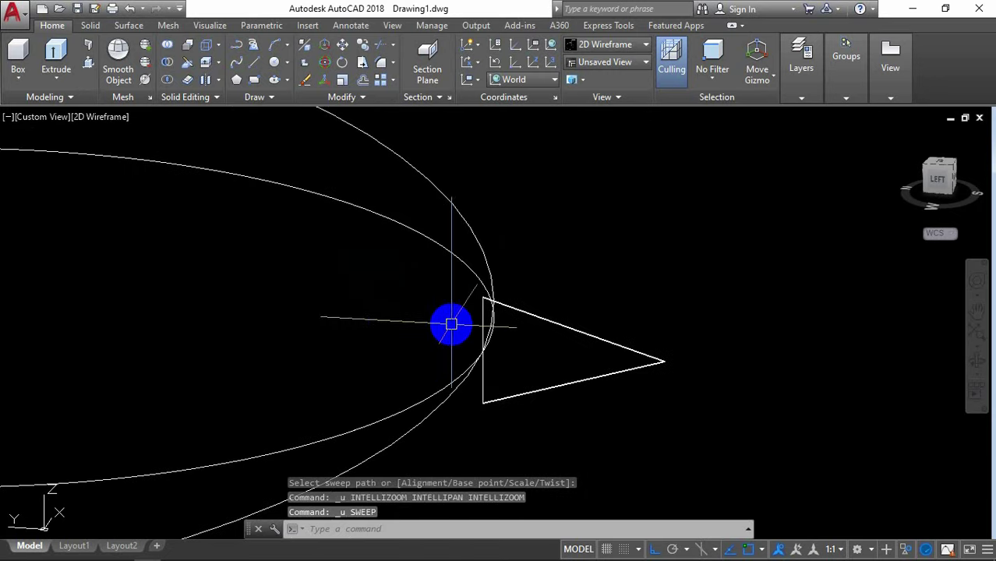
{"action": "type", "text": "e"}
{"action": "key", "text": "Return"}
Erase the unwanted object near the profile.
{"action": "left_click", "coordinate": [419, 400]}
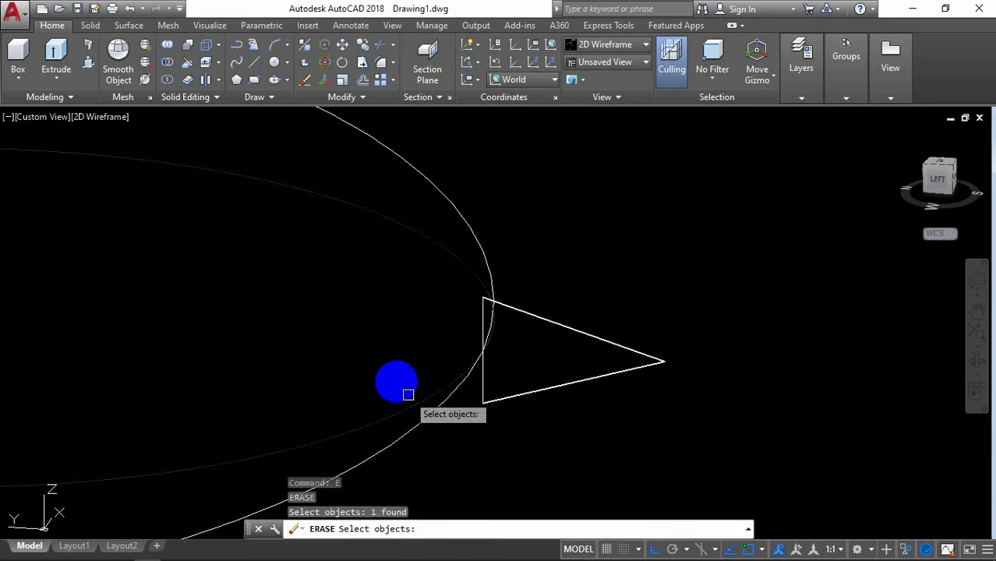
{"action": "scroll", "coordinate": [485, 323], "scroll_direction": "up", "scroll_amount": 1}
{"action": "scroll", "coordinate": [487, 324], "scroll_direction": "up", "scroll_amount": 1}
{"action": "scroll", "coordinate": [460, 406], "scroll_direction": "up", "scroll_amount": 1}
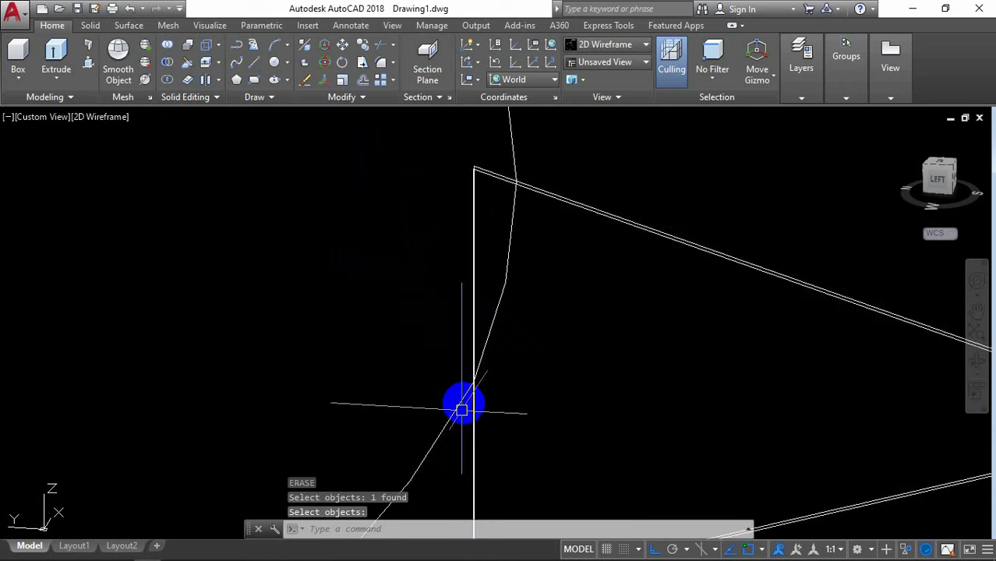
{"action": "scroll", "coordinate": [469, 258], "scroll_direction": "up", "scroll_amount": 1}
{"action": "scroll", "coordinate": [458, 248], "scroll_direction": "up", "scroll_amount": 1}
Window-select the vertical edge and shift it horizontally to a new position.
{"action": "key", "text": "Return"}
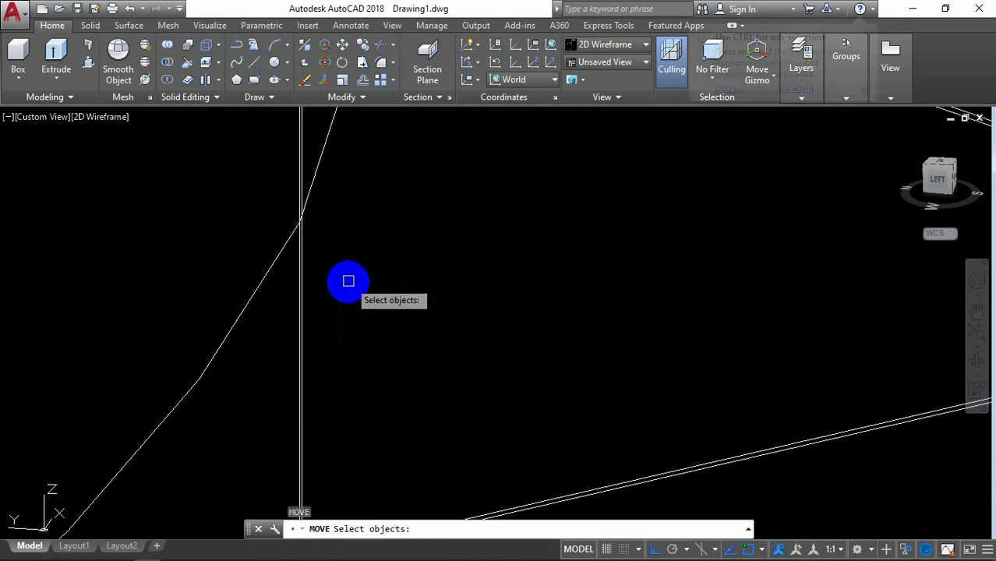
{"action": "left_click", "coordinate": [347, 281]}
{"action": "left_click", "coordinate": [281, 331]}
{"action": "key", "text": "Return"}
{"action": "left_click", "coordinate": [568, 221]}
{"action": "left_click", "coordinate": [509, 222]}
{"action": "type", "text": "N"}
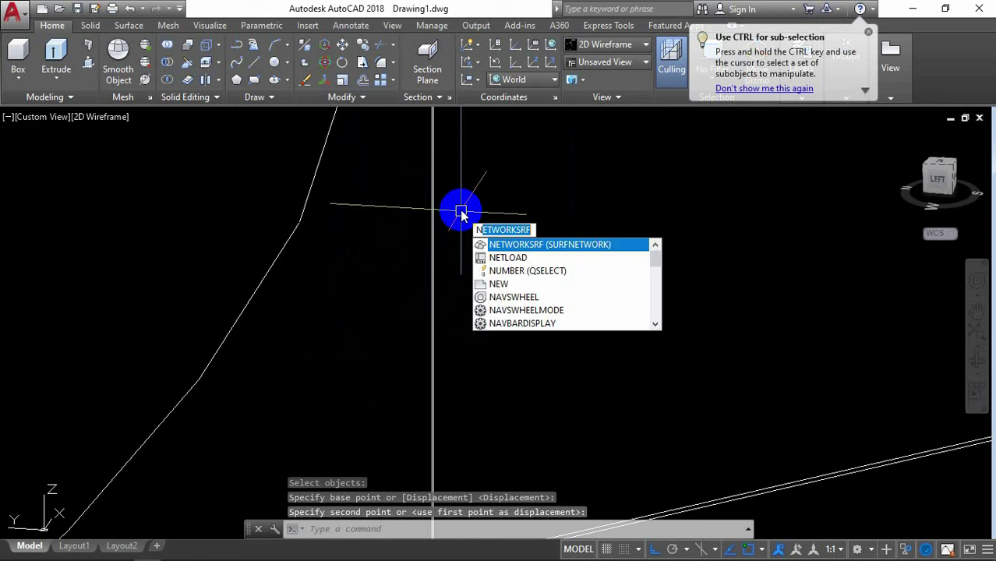
{"action": "key", "text": "Escape"}
Move the vertical line horizontally again with Ortho on.
{"action": "type", "text": "m"}
{"action": "key", "text": "Return"}
{"action": "left_click", "coordinate": [434, 221]}
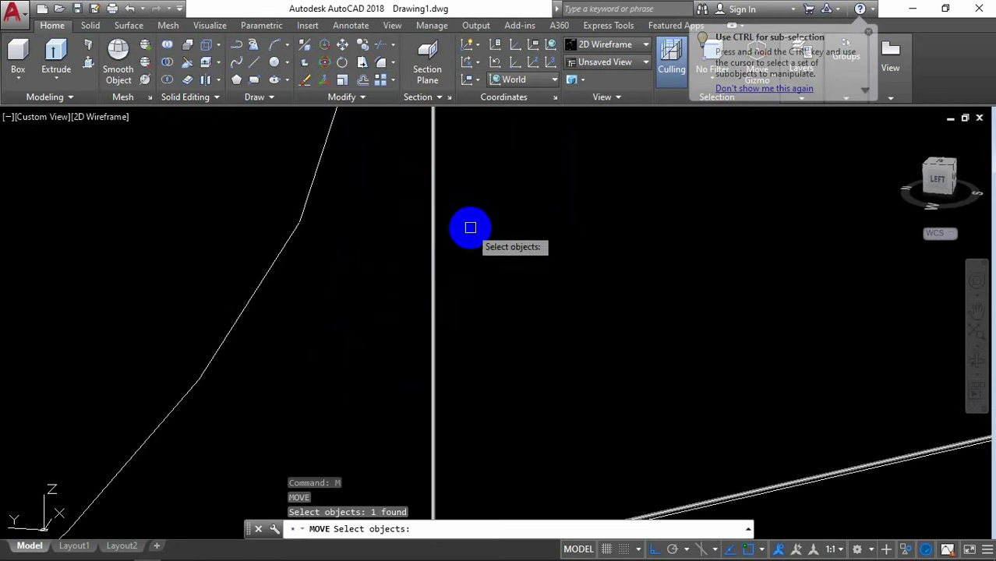
{"action": "key", "text": "Return"}
{"action": "left_click", "coordinate": [434, 227]}
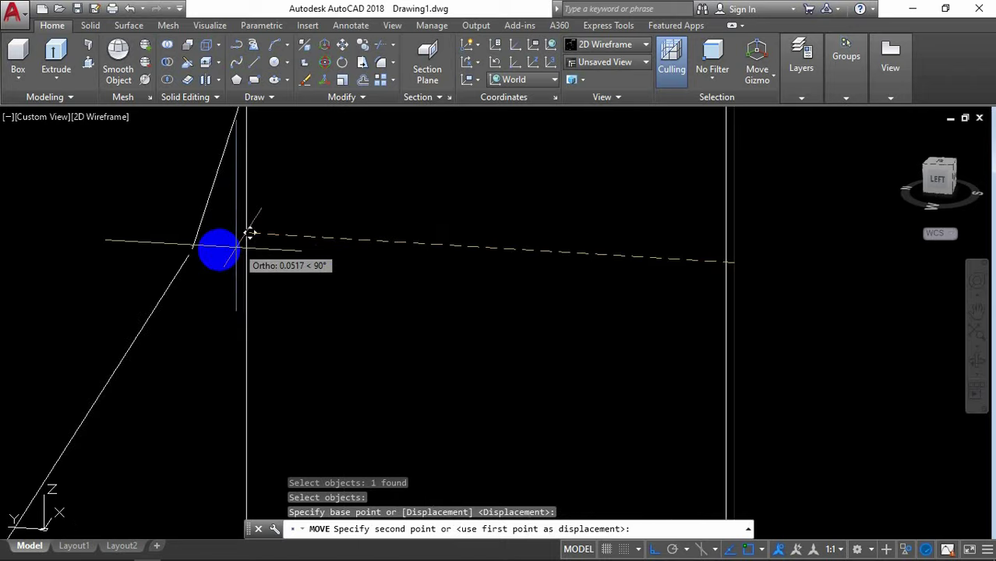
{"action": "scroll", "coordinate": [234, 227], "scroll_direction": "up", "scroll_amount": 2}
{"action": "left_click", "coordinate": [110, 244]}
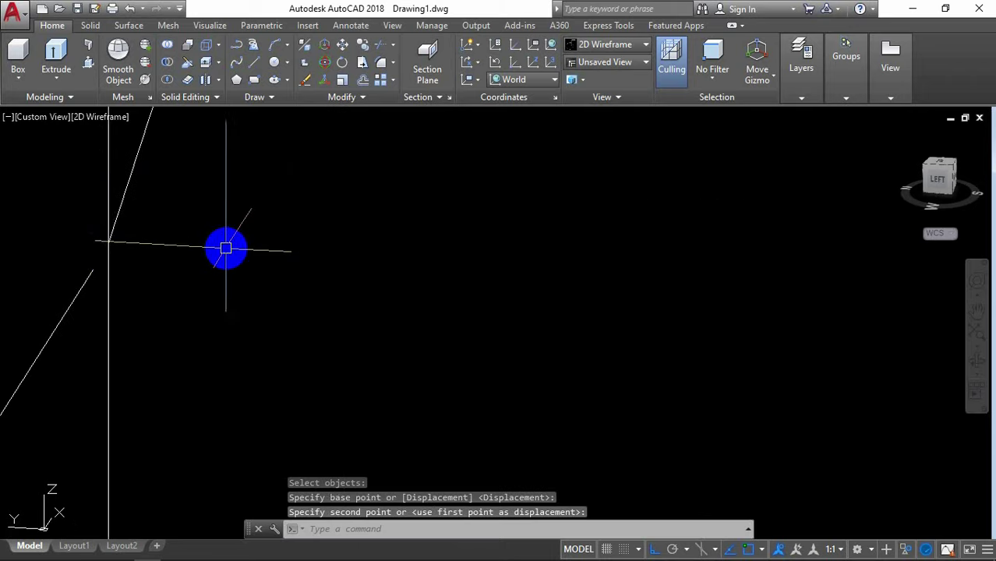
{"action": "scroll", "coordinate": [226, 248], "scroll_direction": "up", "scroll_amount": 2}
{"action": "scroll", "coordinate": [244, 250], "scroll_direction": "up", "scroll_amount": 5}
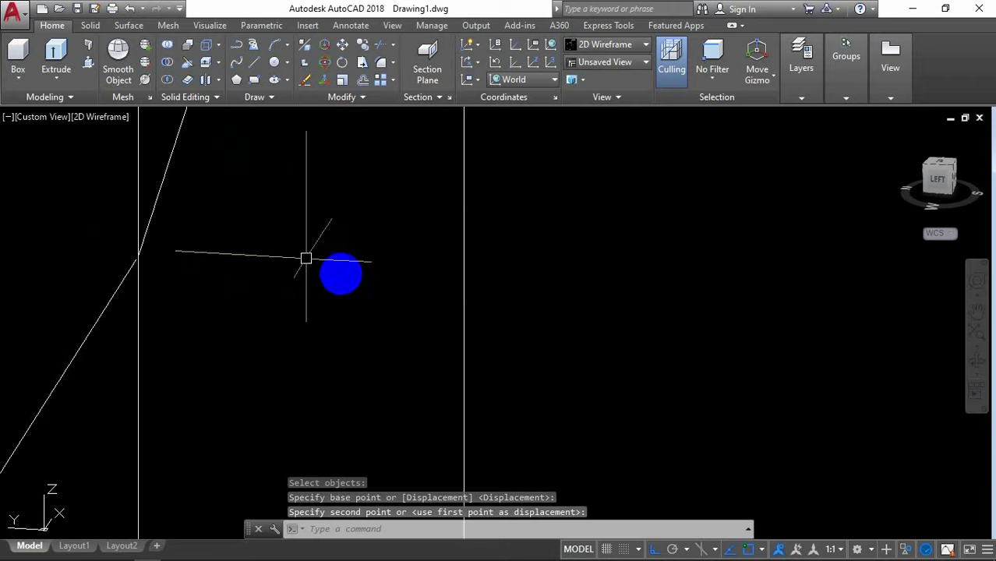
Slide the vertical line so the triangle's corner meets the helix end point.
{"action": "type", "text": "m"}
{"action": "key", "text": "Return"}
{"action": "left_click", "coordinate": [464, 261]}
{"action": "key", "text": "Return"}
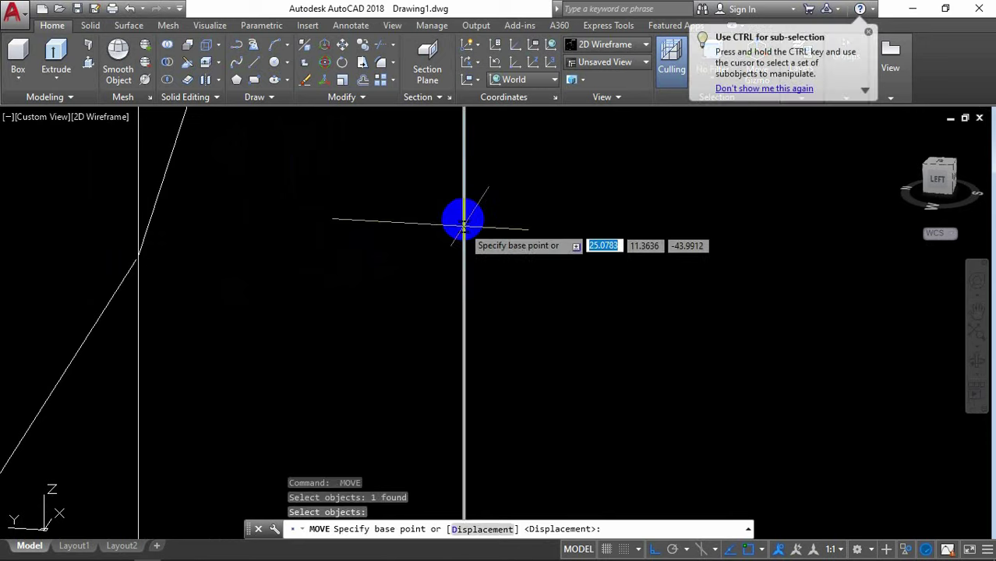
{"action": "scroll", "coordinate": [382, 249], "scroll_direction": "down", "scroll_amount": 2}
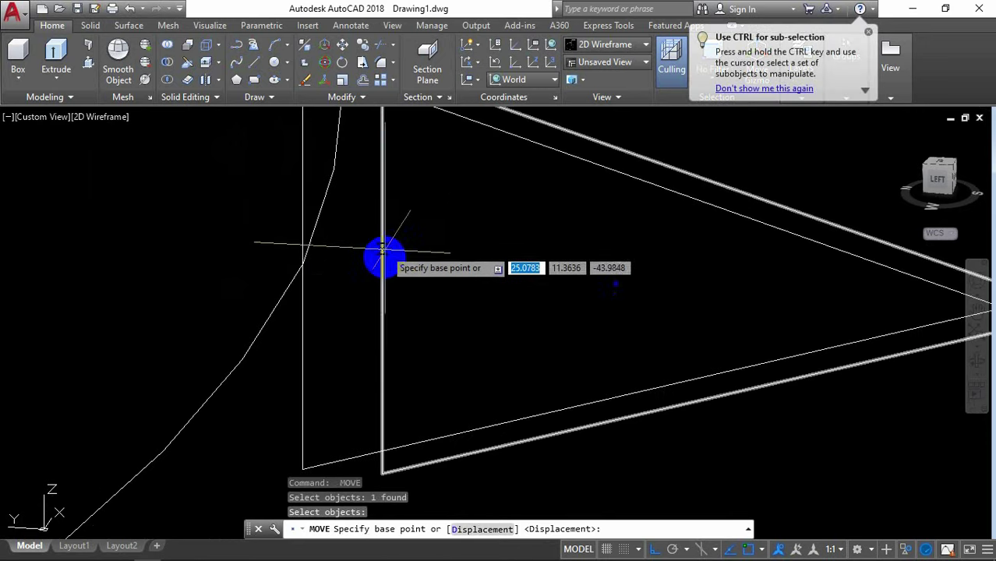
{"action": "left_click", "coordinate": [382, 268]}
{"action": "scroll", "coordinate": [312, 249], "scroll_direction": "up", "scroll_amount": 2}
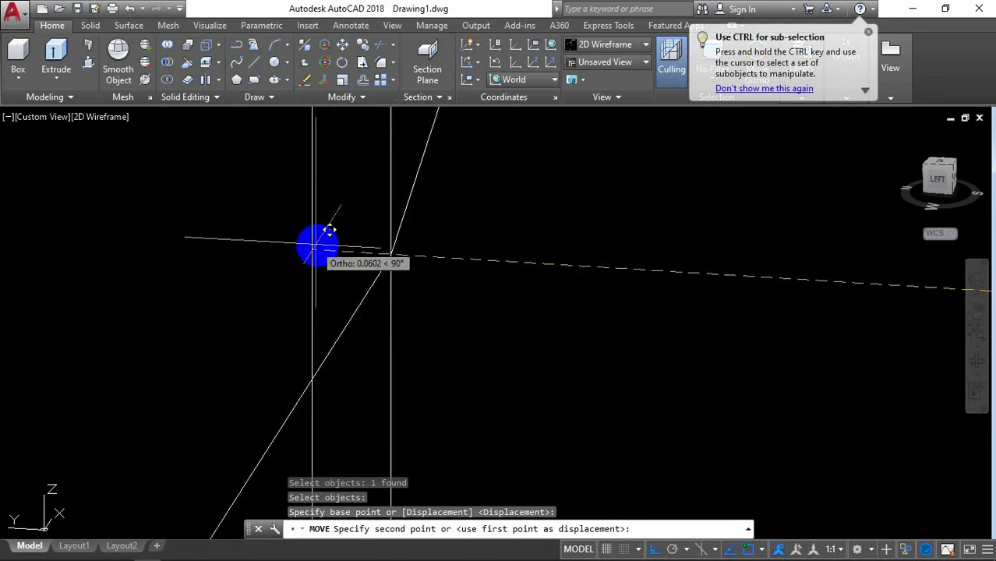
{"action": "left_click", "coordinate": [484, 252]}
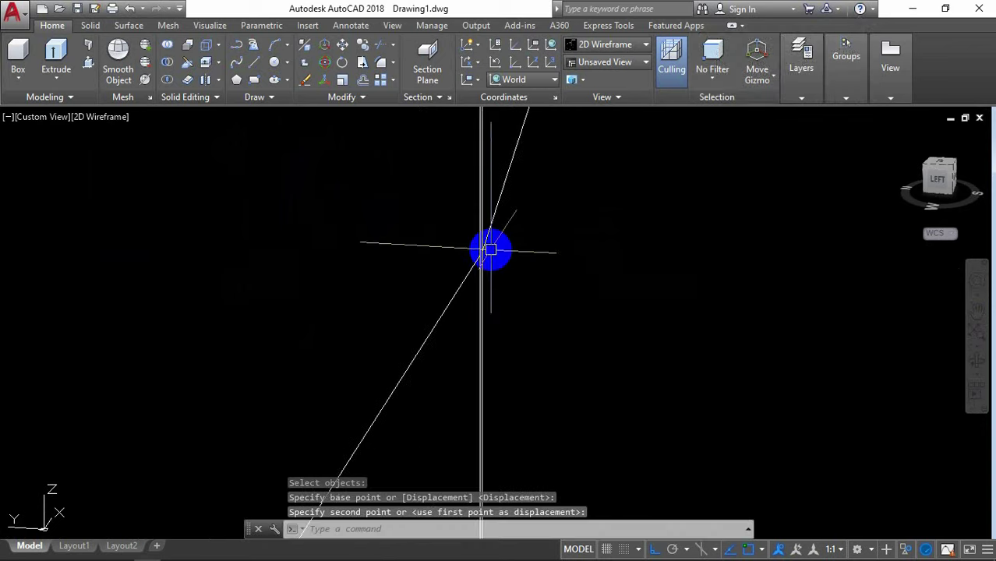
{"action": "scroll", "coordinate": [490, 244], "scroll_direction": "down", "scroll_amount": 2}
{"action": "middle_click_drag", "start_coordinate": [489, 244], "coordinate": [367, 315]}
{"action": "scroll", "coordinate": [351, 269], "scroll_direction": "up", "scroll_amount": 4}
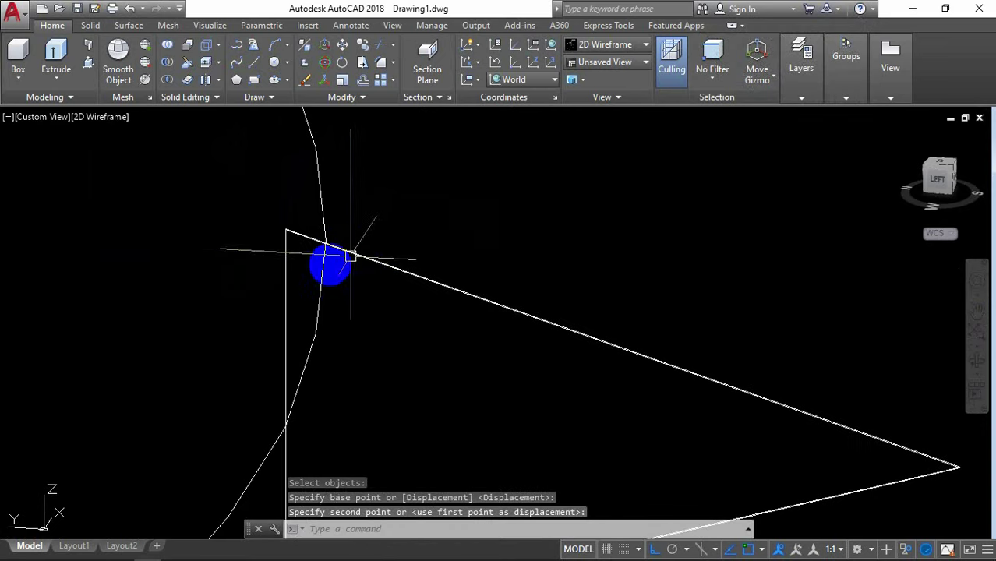
{"action": "scroll", "coordinate": [329, 263], "scroll_direction": "up", "scroll_amount": 2}
Sweep the triangle profile along the helix path to create the spiral thread solid.
{"action": "type", "text": "swee"}
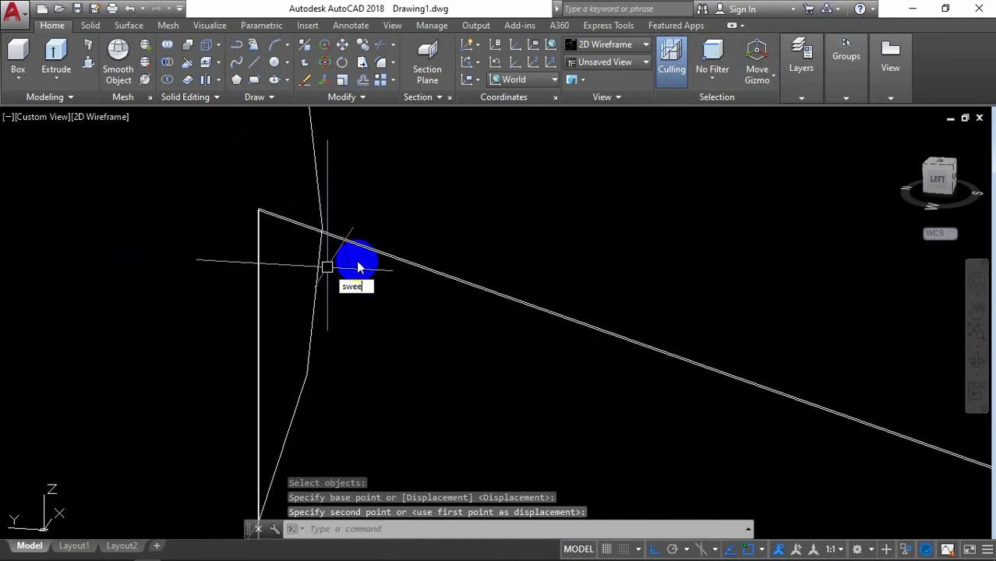
{"action": "key", "text": "Return"}
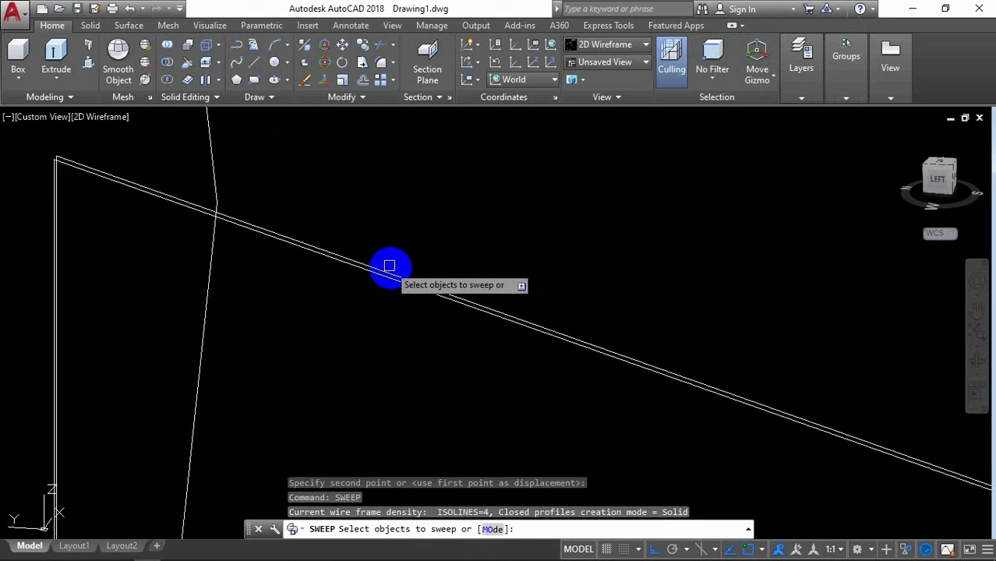
{"action": "left_click", "coordinate": [391, 271]}
{"action": "left_click", "coordinate": [470, 192]}
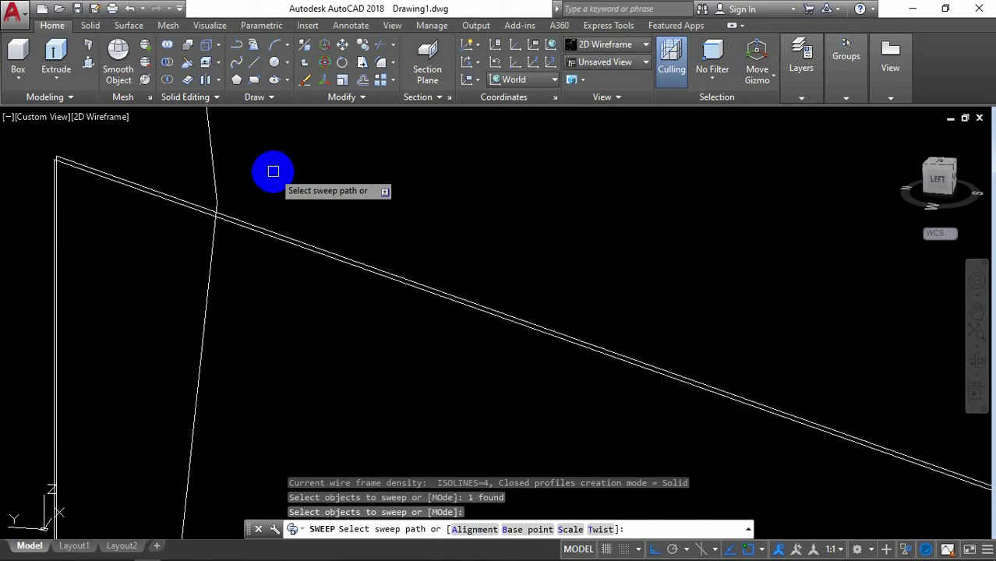
{"action": "scroll", "coordinate": [273, 167], "scroll_direction": "down", "scroll_amount": 5}
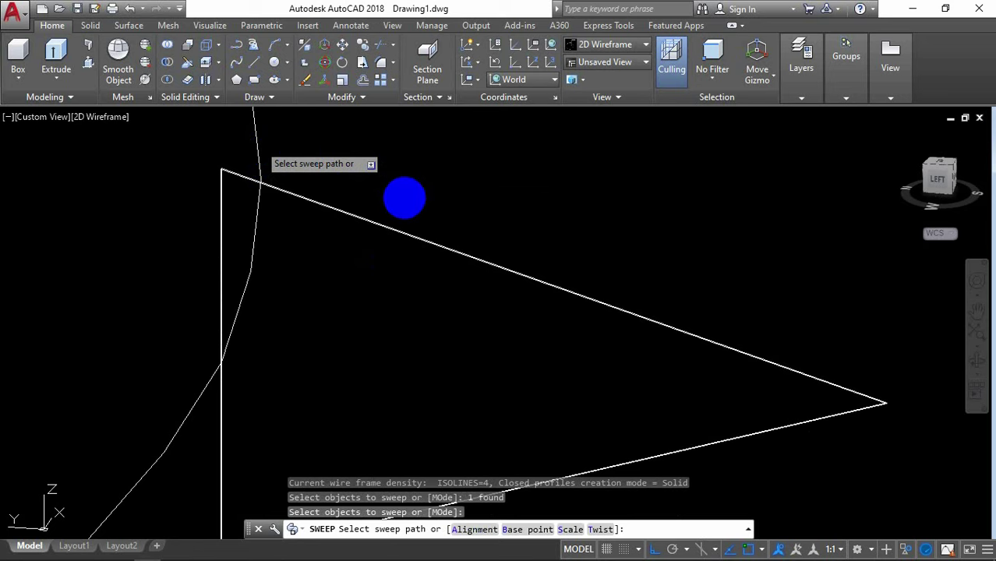
{"action": "scroll", "coordinate": [413, 204], "scroll_direction": "down", "scroll_amount": 3}
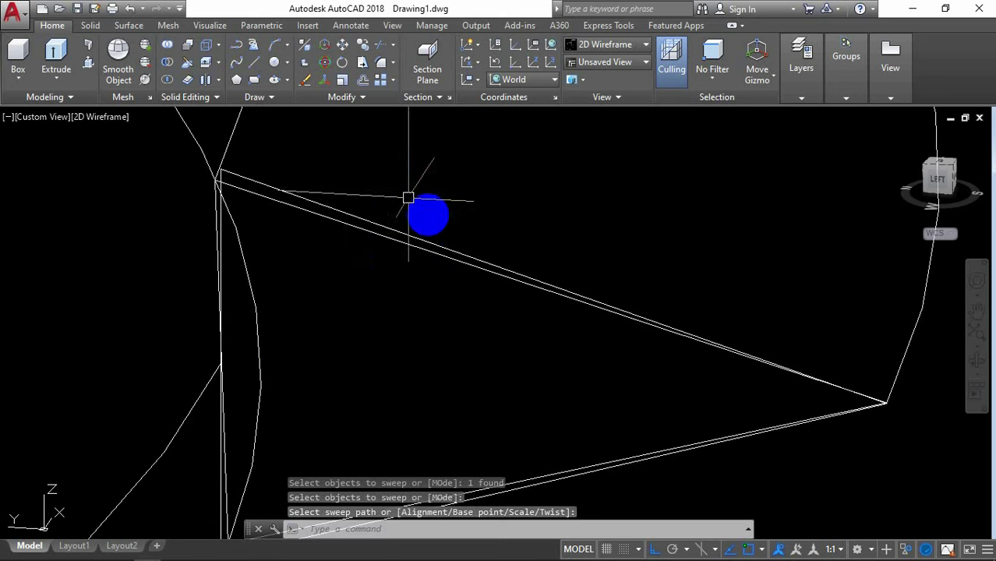
{"action": "scroll", "coordinate": [459, 233], "scroll_direction": "down", "scroll_amount": 3}
{"action": "scroll", "coordinate": [463, 234], "scroll_direction": "down", "scroll_amount": 3}
{"action": "scroll", "coordinate": [463, 238], "scroll_direction": "down", "scroll_amount": 2}
{"action": "scroll", "coordinate": [463, 238], "scroll_direction": "down", "scroll_amount": 3}
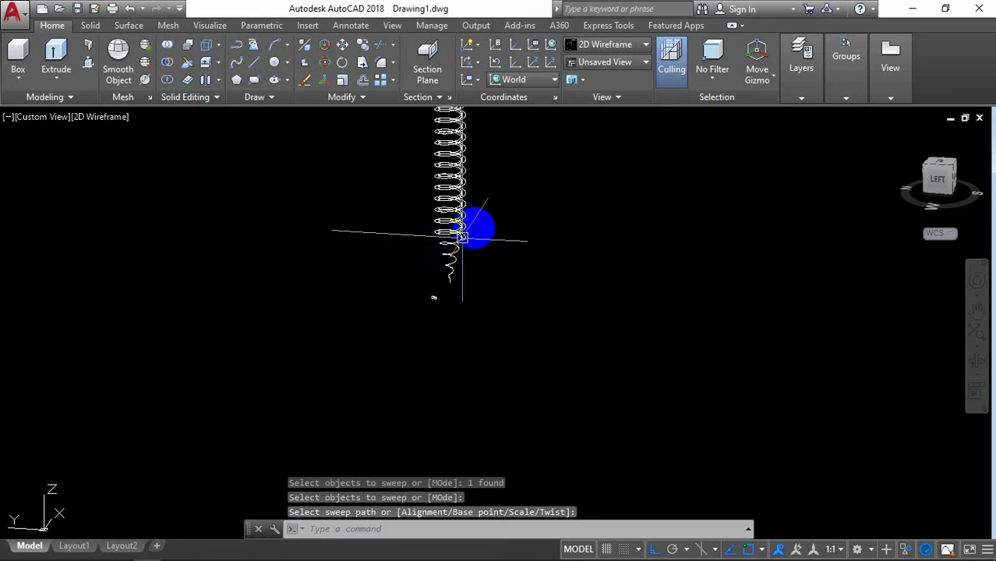
{"action": "scroll", "coordinate": [460, 240], "scroll_direction": "down", "scroll_amount": 2}
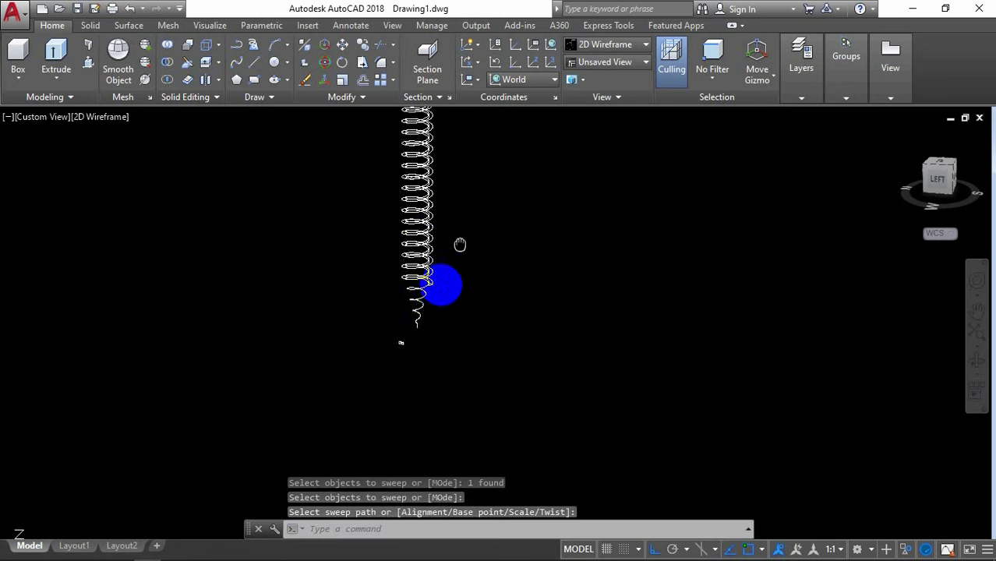
Change the viewport visual style from 2D Wireframe to Shaded.
{"action": "left_click", "coordinate": [117, 117]}
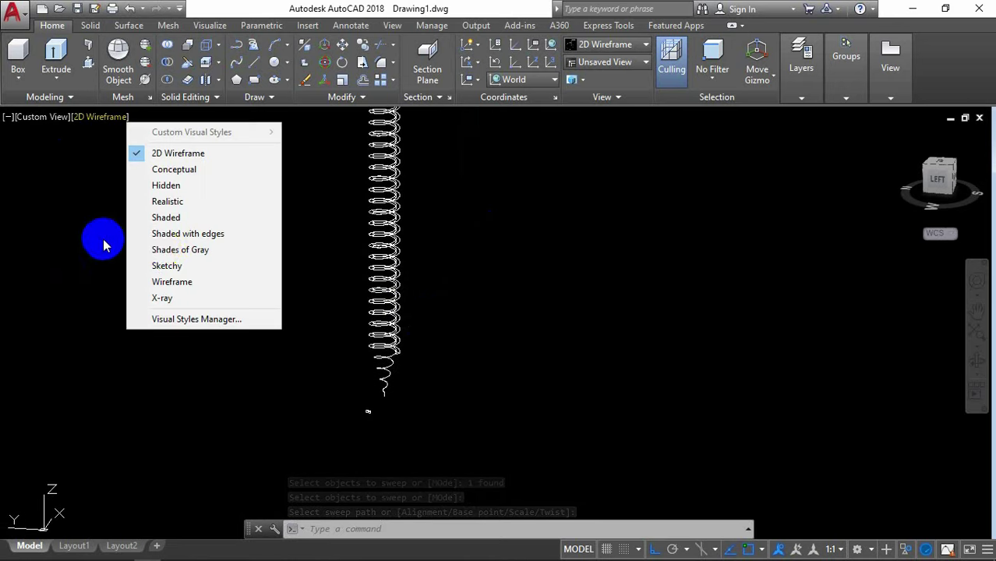
{"action": "left_click", "coordinate": [166, 218]}
{"action": "scroll", "coordinate": [385, 212], "scroll_direction": "up", "scroll_amount": 5}
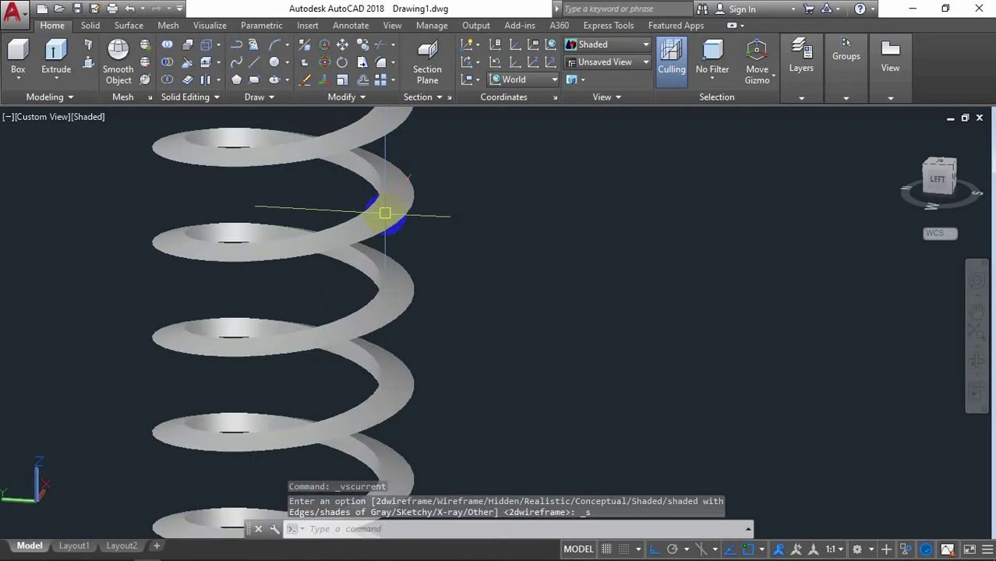